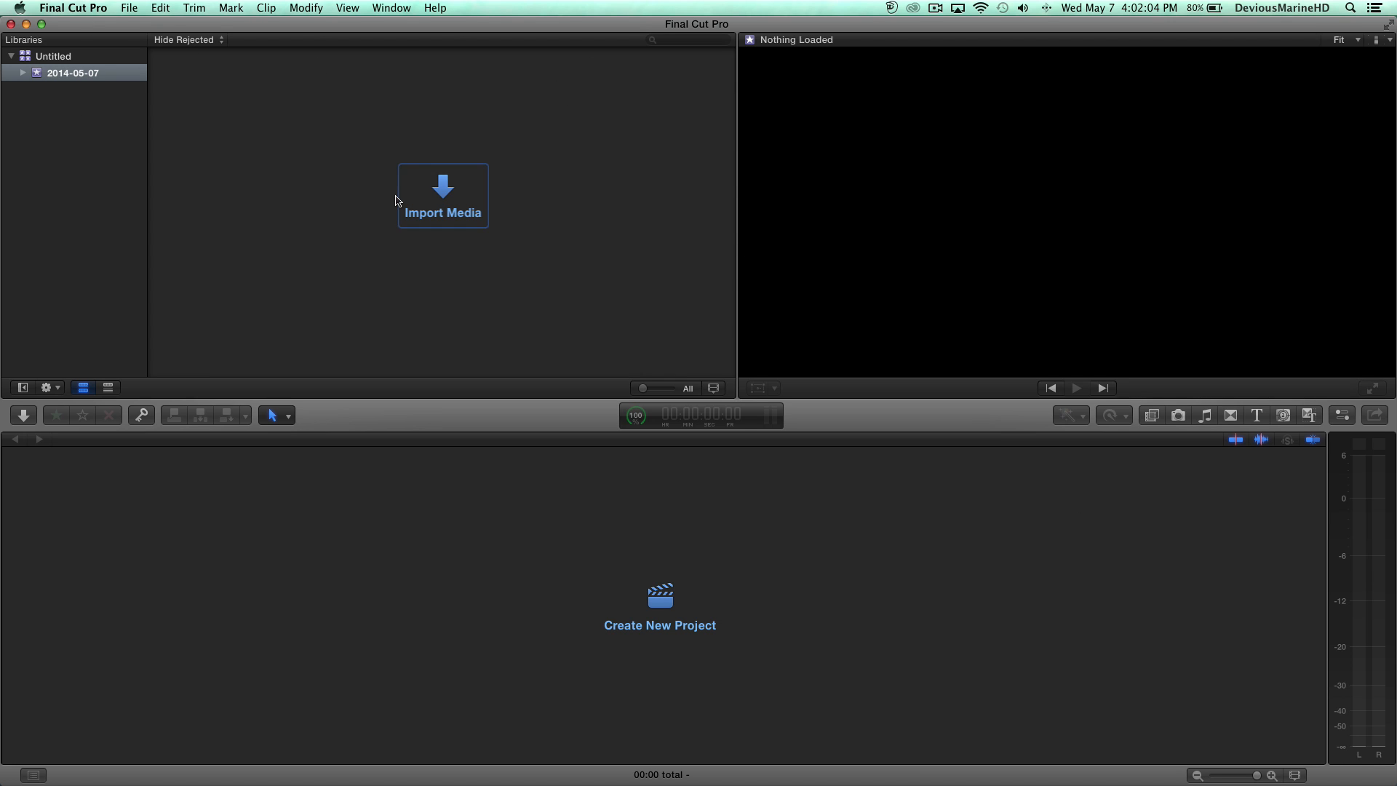
Start a new project named Test in the 2014-05-07 event and set its custom video format to 720p HD
{"action": "left_click", "coordinate": [653, 618]}
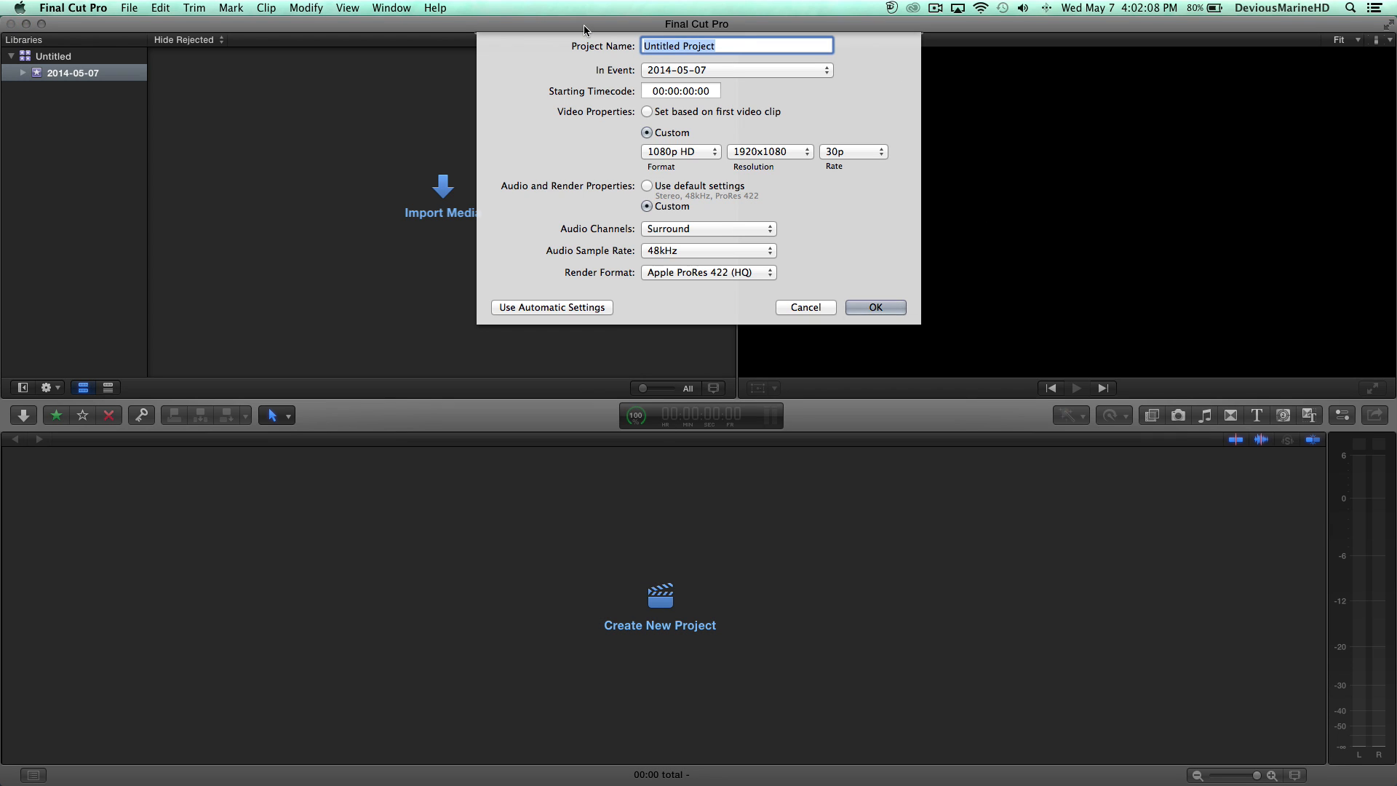
{"action": "type", "text": "Test"}
{"action": "left_click", "coordinate": [687, 152]}
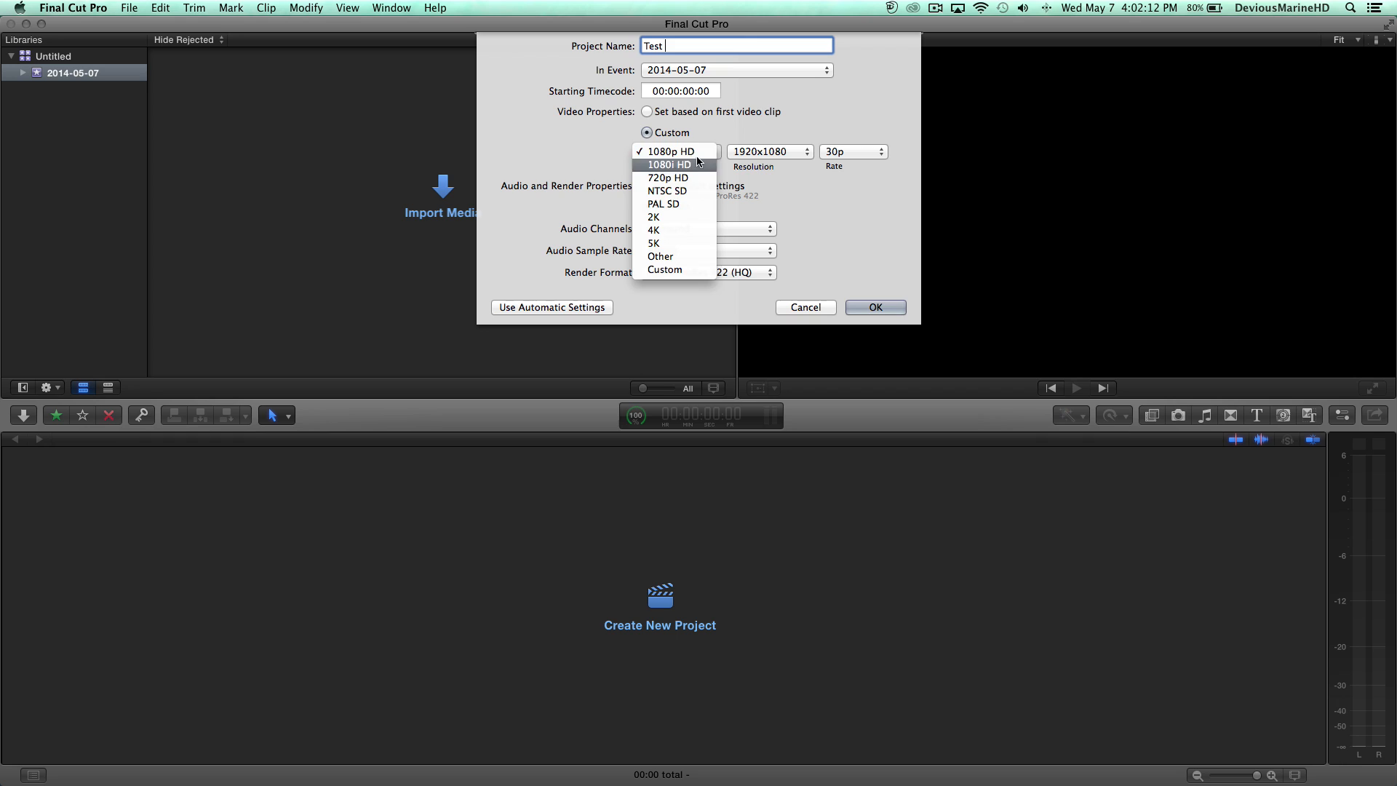
{"action": "left_click", "coordinate": [763, 111]}
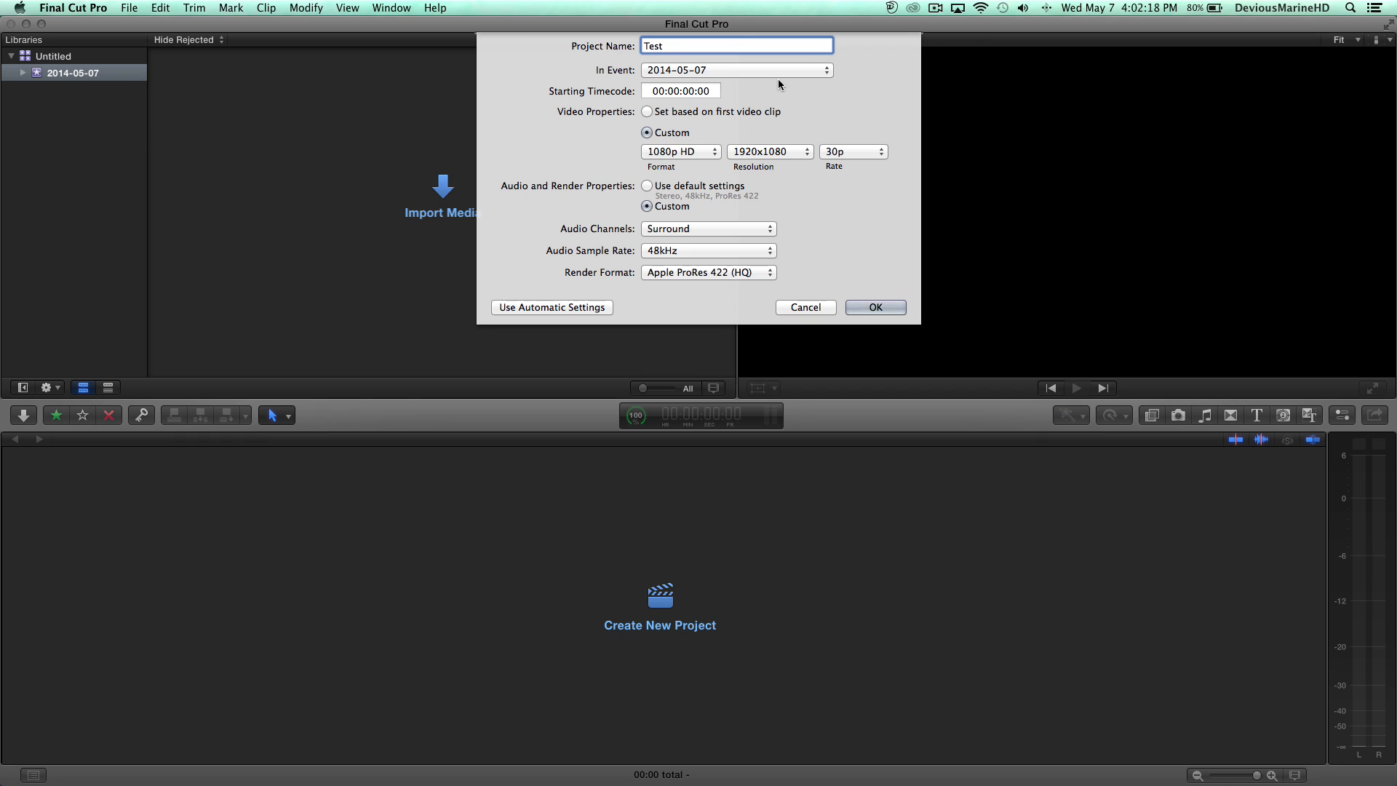
{"action": "left_click", "coordinate": [688, 154]}
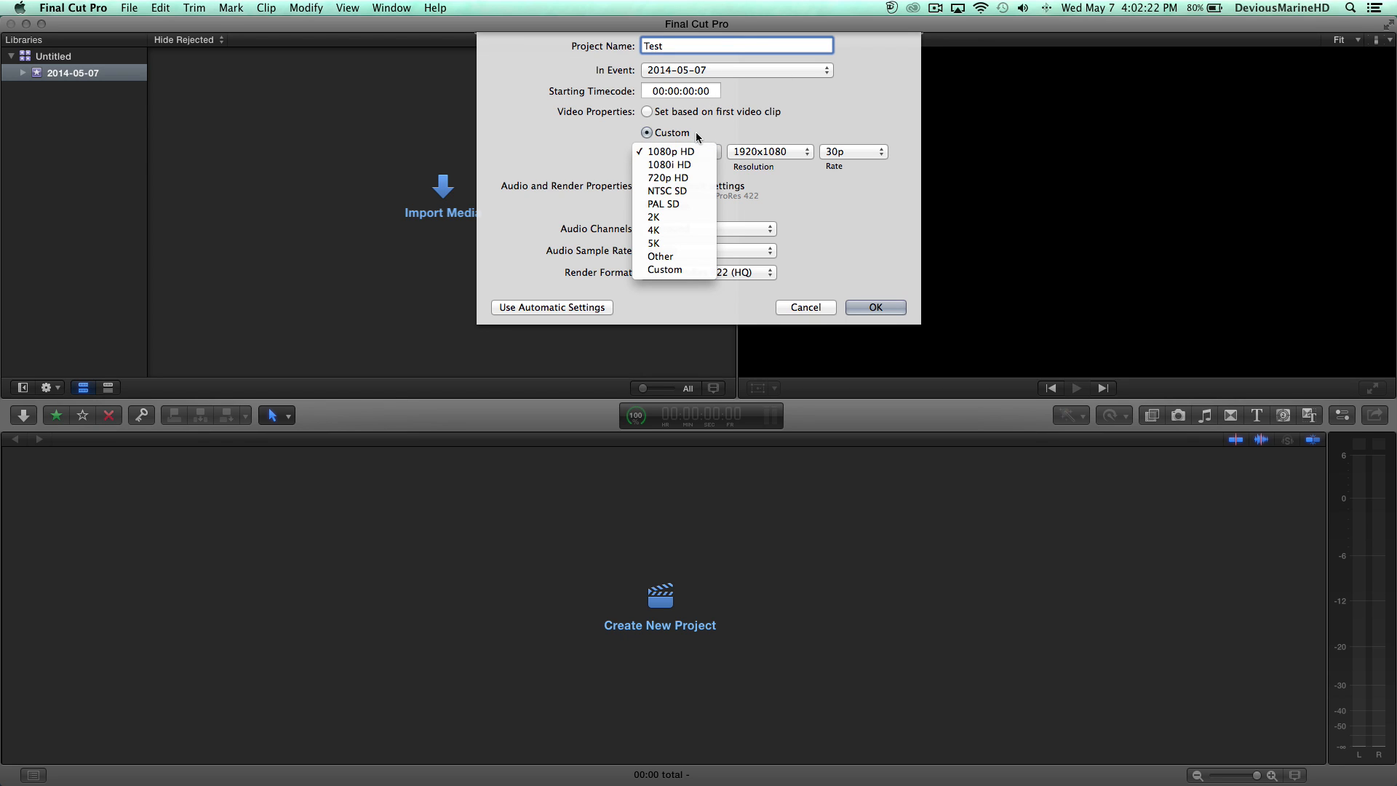
{"action": "left_click", "coordinate": [677, 180]}
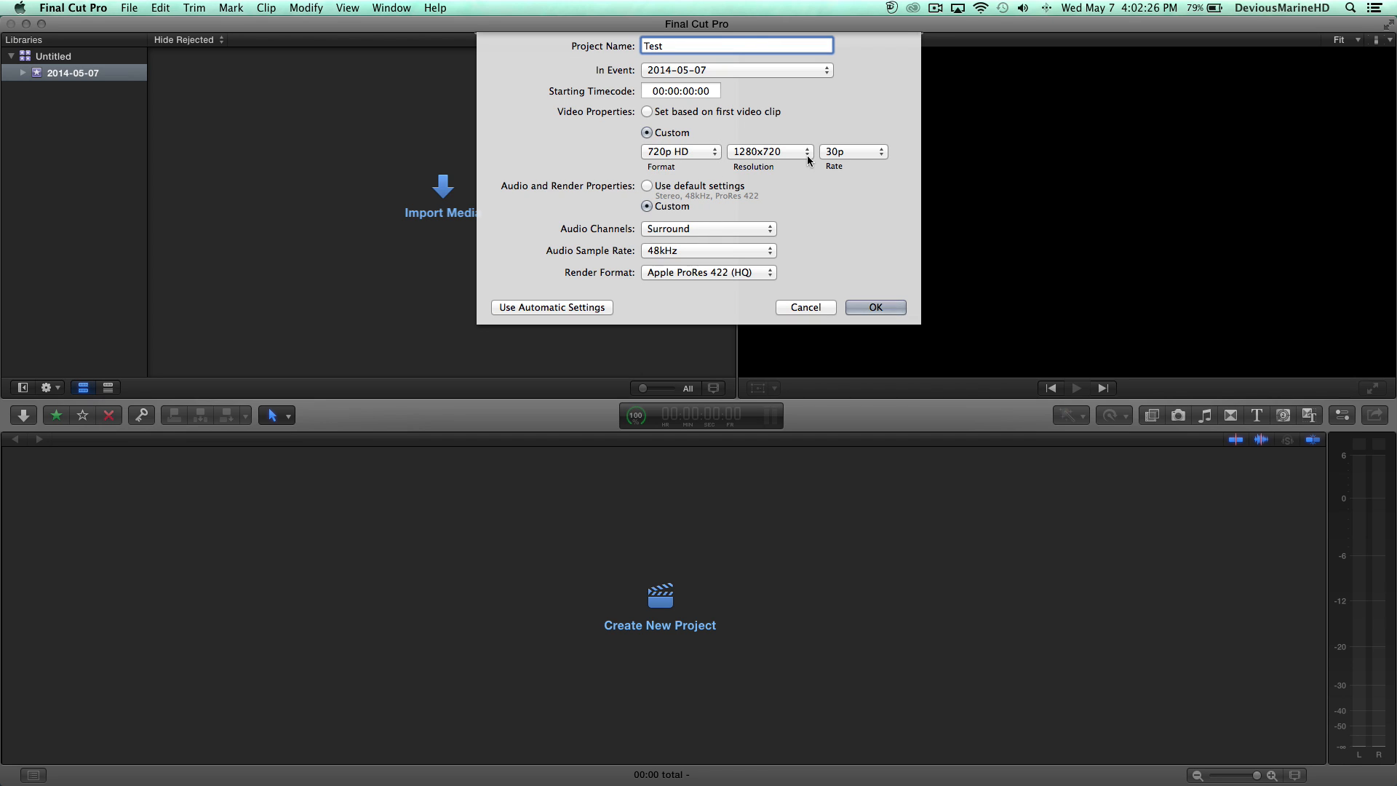
{"action": "left_click", "coordinate": [698, 153]}
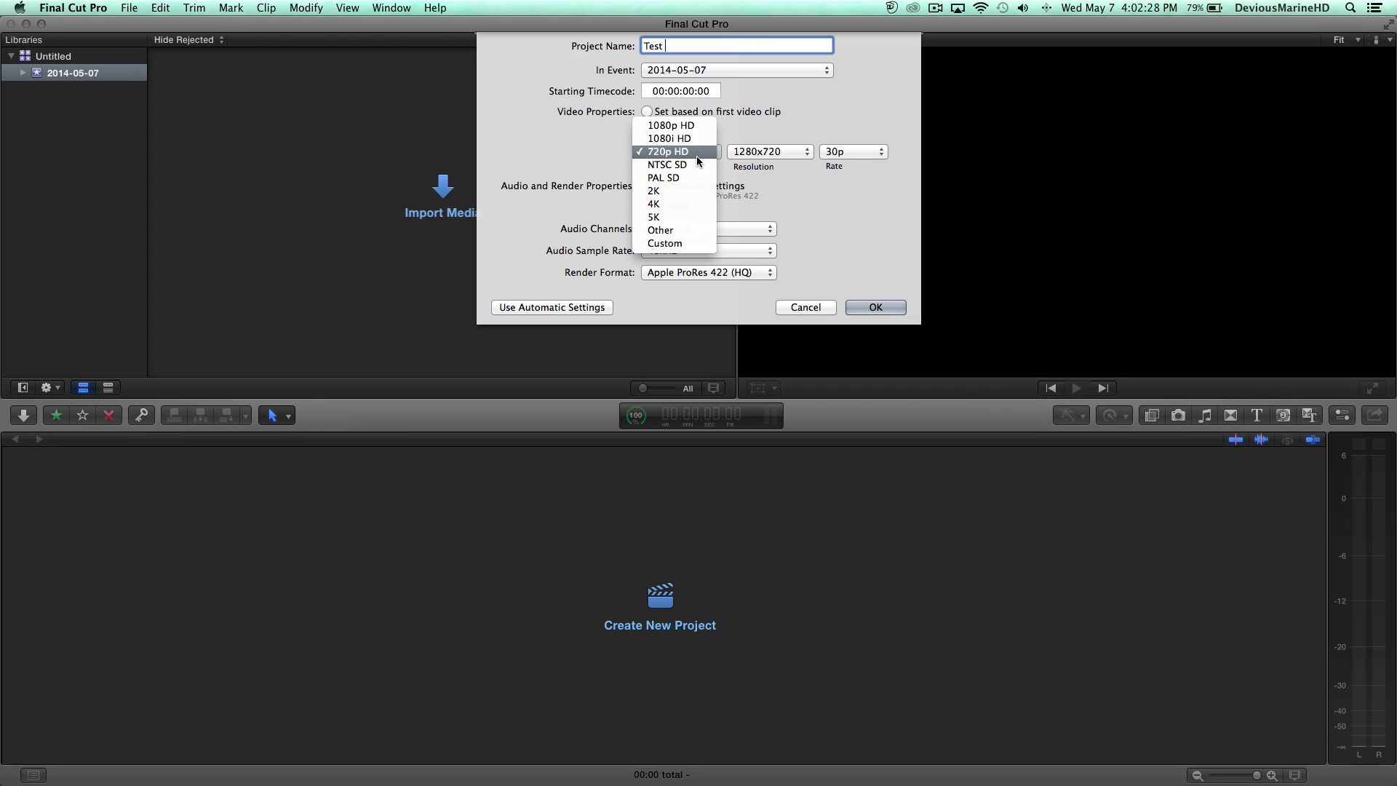
{"action": "left_click", "coordinate": [751, 133]}
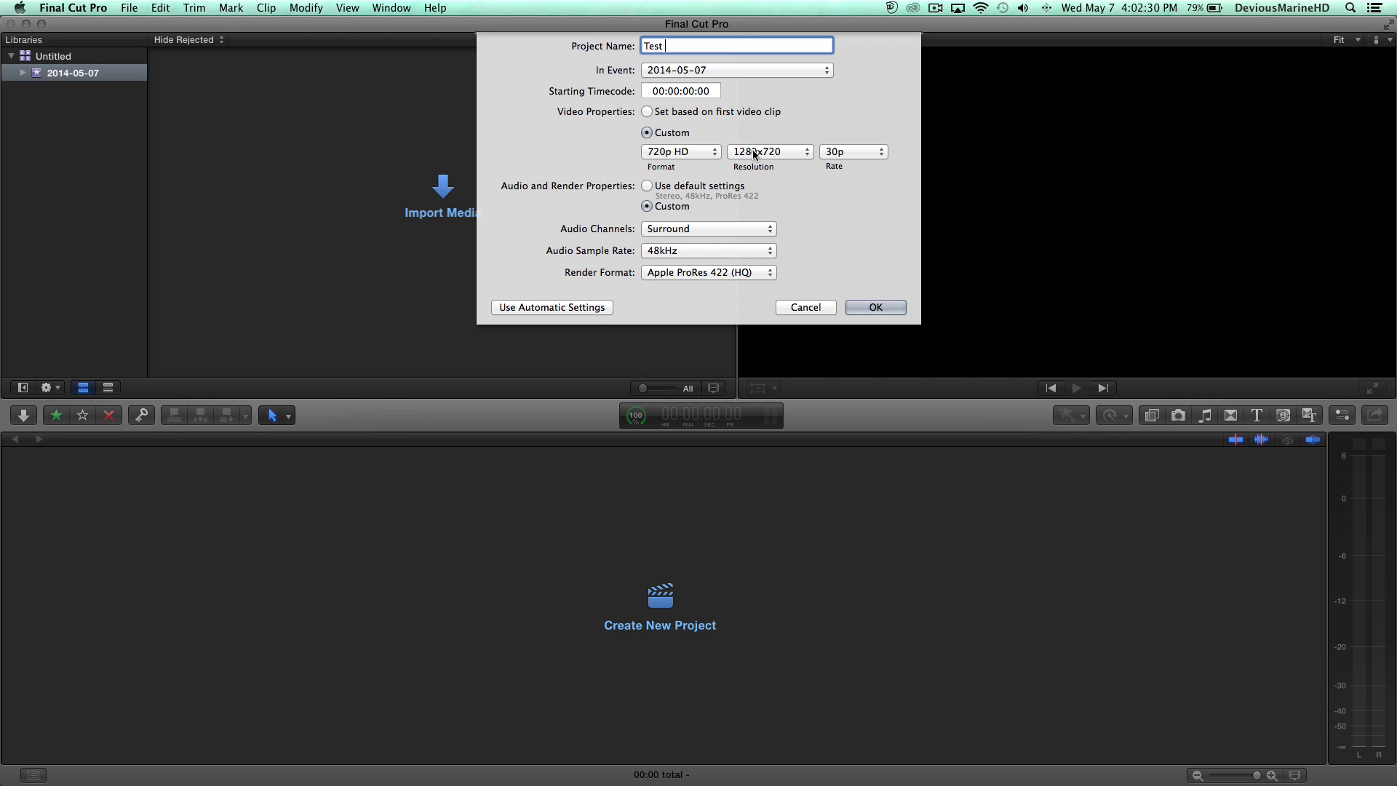
Check the available frame rates, keep the rate at 30p, and create the project
{"action": "left_click", "coordinate": [854, 151]}
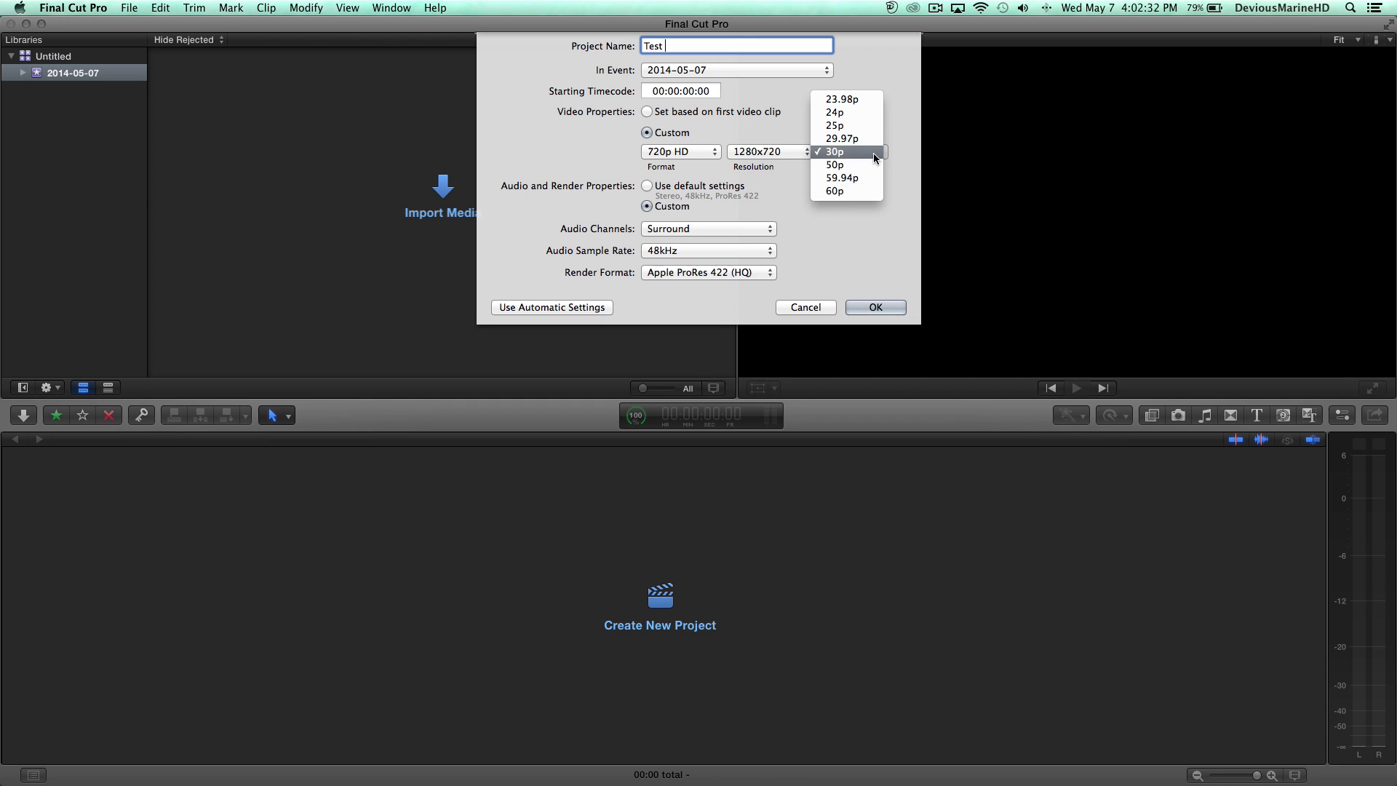
{"action": "left_click", "coordinate": [894, 125]}
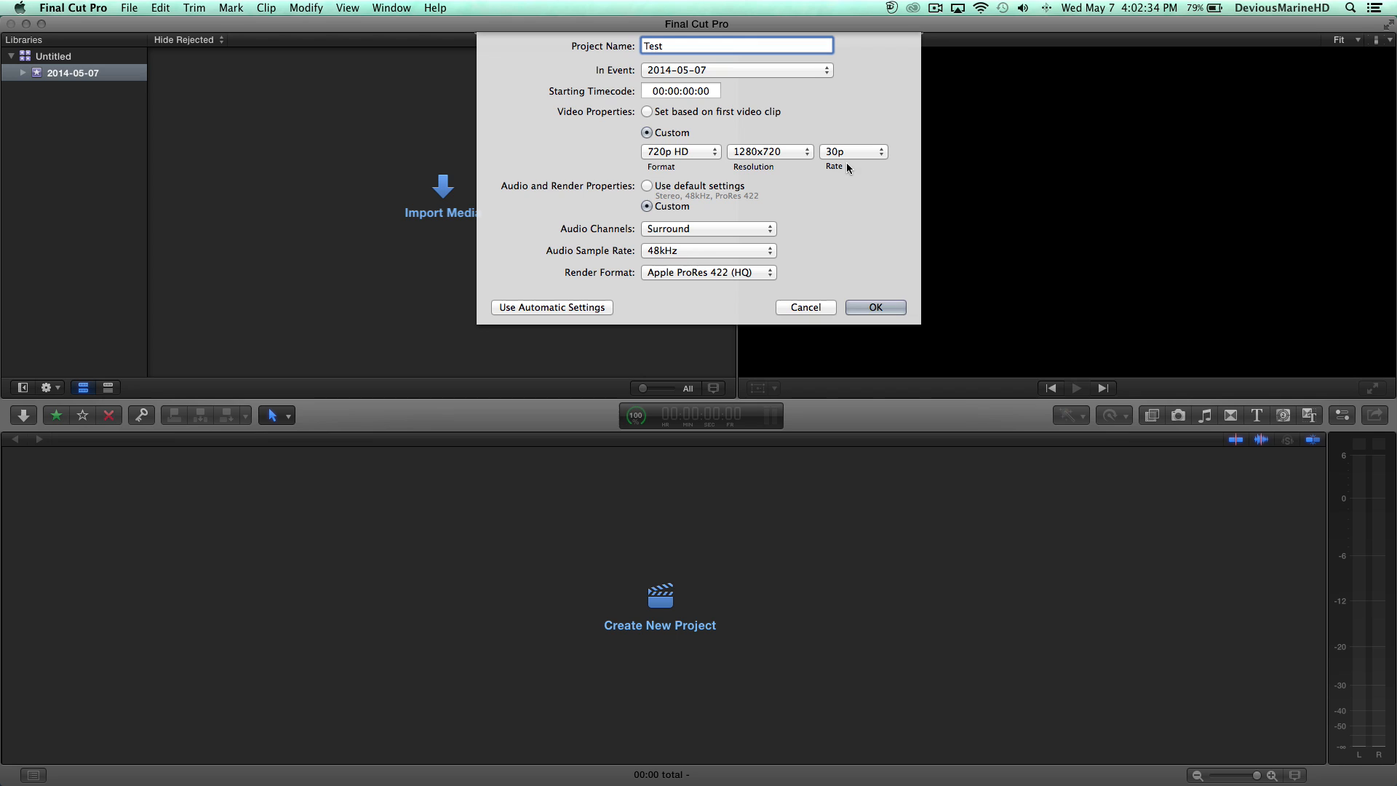
{"action": "left_click", "coordinate": [842, 155]}
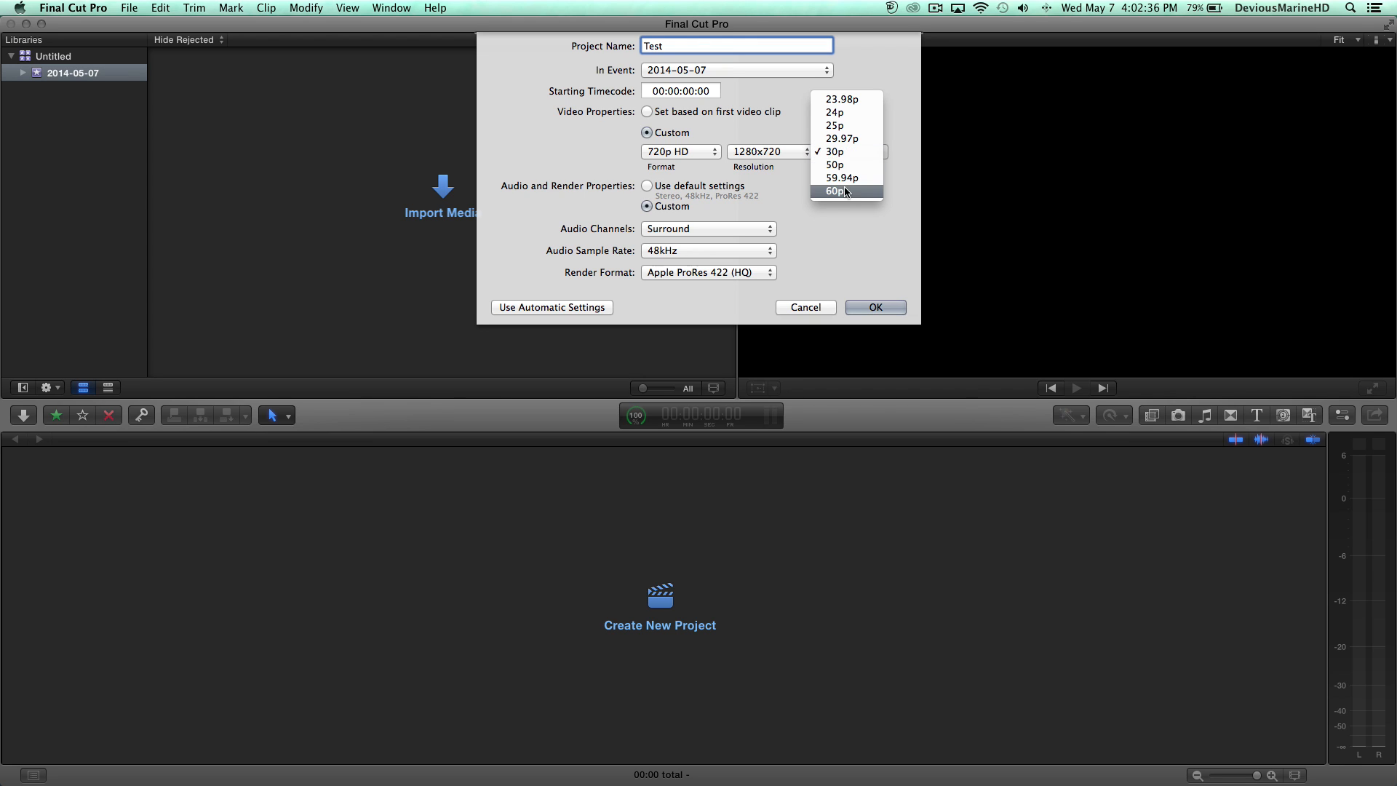
{"action": "left_click", "coordinate": [882, 74]}
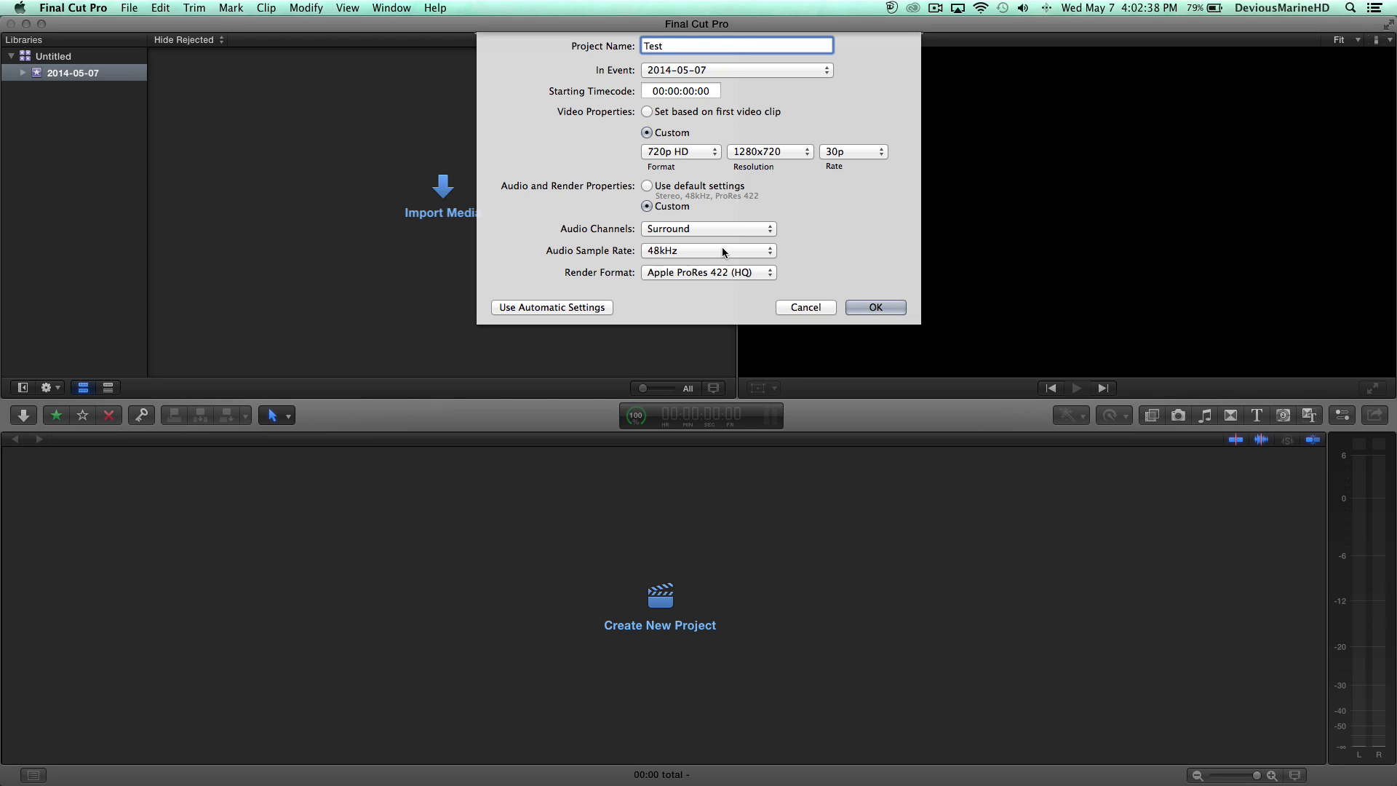
{"action": "left_click", "coordinate": [862, 304]}
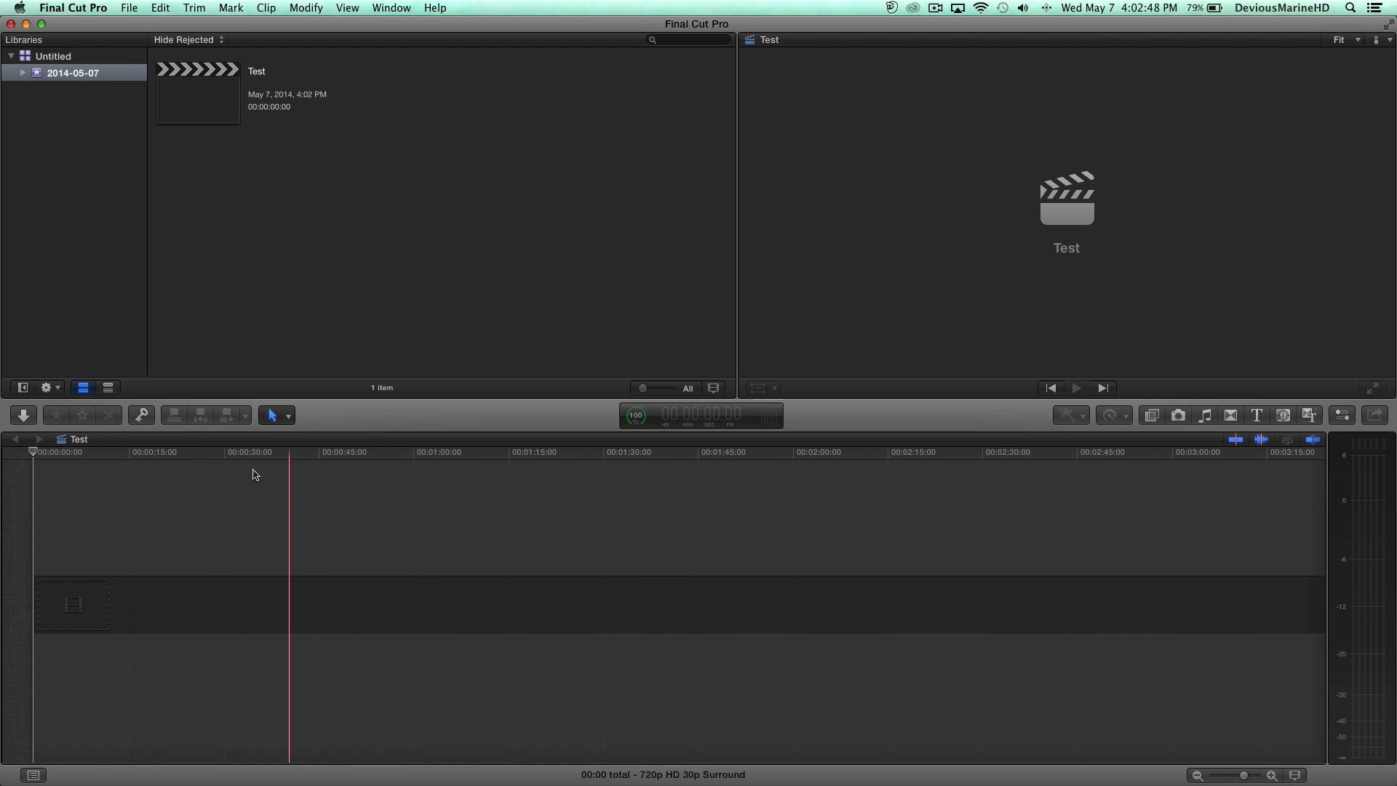
Switch to Finder, find the TGN Branding Kit 2.4 folder inside TGN, and add the TGN Intro Compressed video to the project timeline
{"action": "key", "text": "super+Tab"}
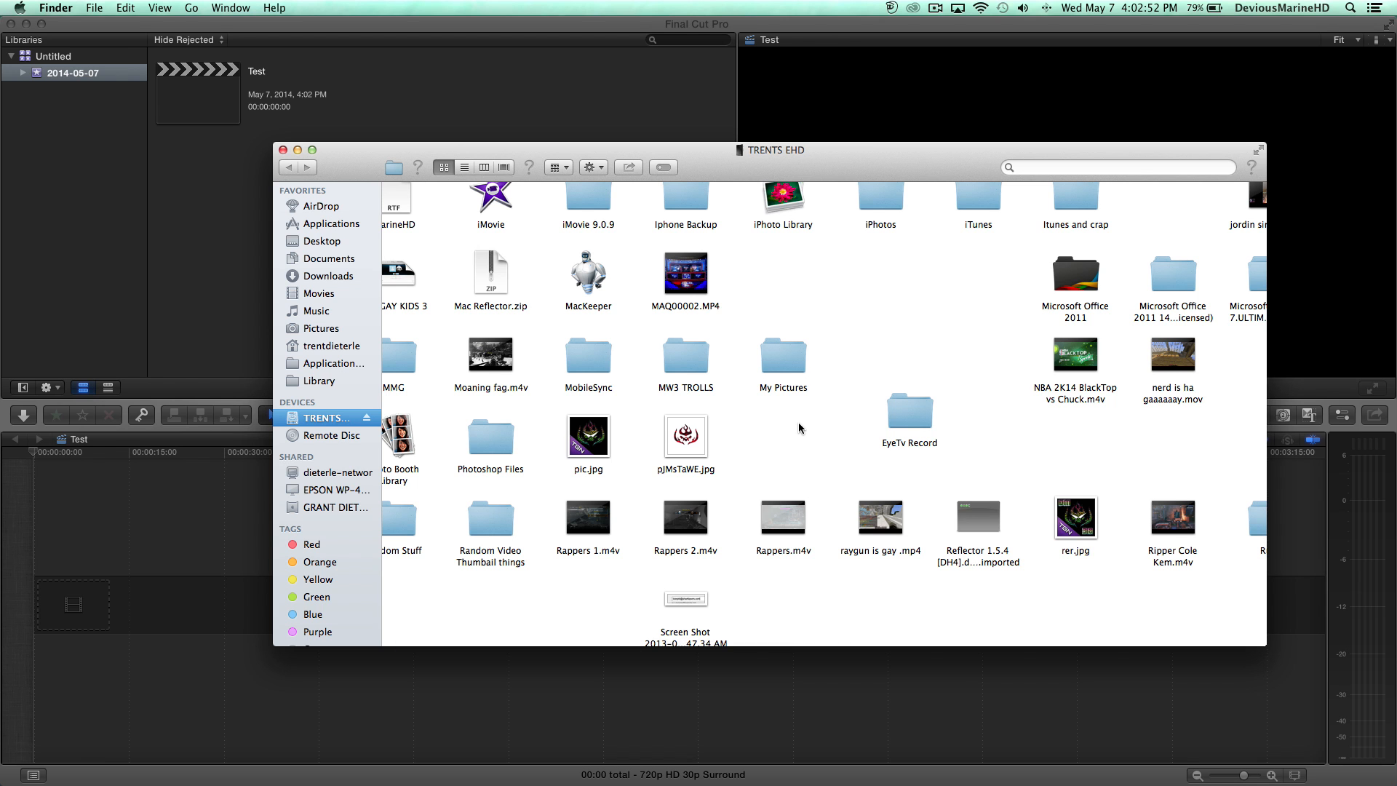
{"action": "scroll", "coordinate": [798, 422], "scroll_direction": "down", "scroll_amount": 5}
{"action": "scroll", "coordinate": [798, 422], "scroll_direction": "right", "scroll_amount": 5}
{"action": "scroll", "coordinate": [975, 431], "scroll_direction": "right", "scroll_amount": 5}
{"action": "scroll", "coordinate": [975, 431], "scroll_direction": "down", "scroll_amount": 2}
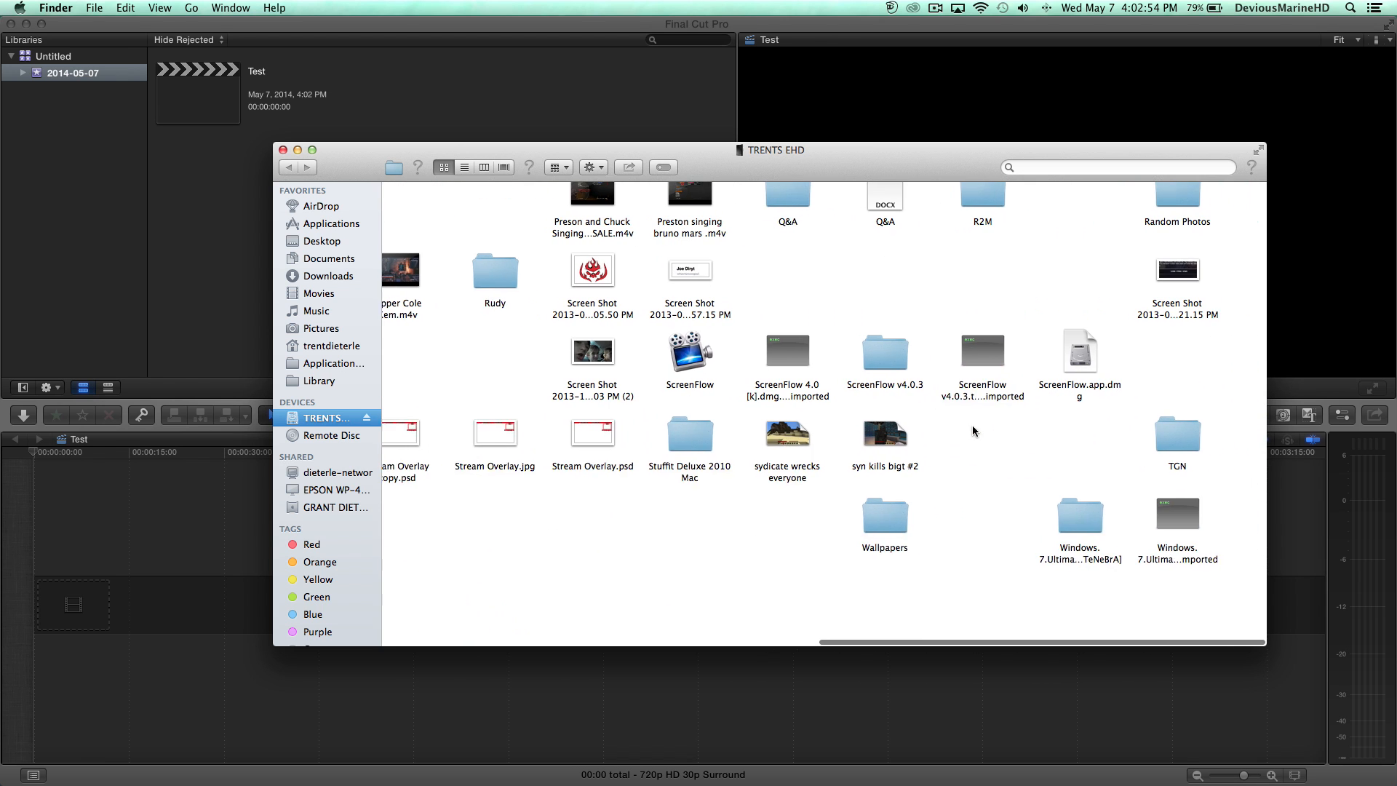
{"action": "double_click", "coordinate": [1223, 426]}
{"action": "double_click", "coordinate": [627, 215]}
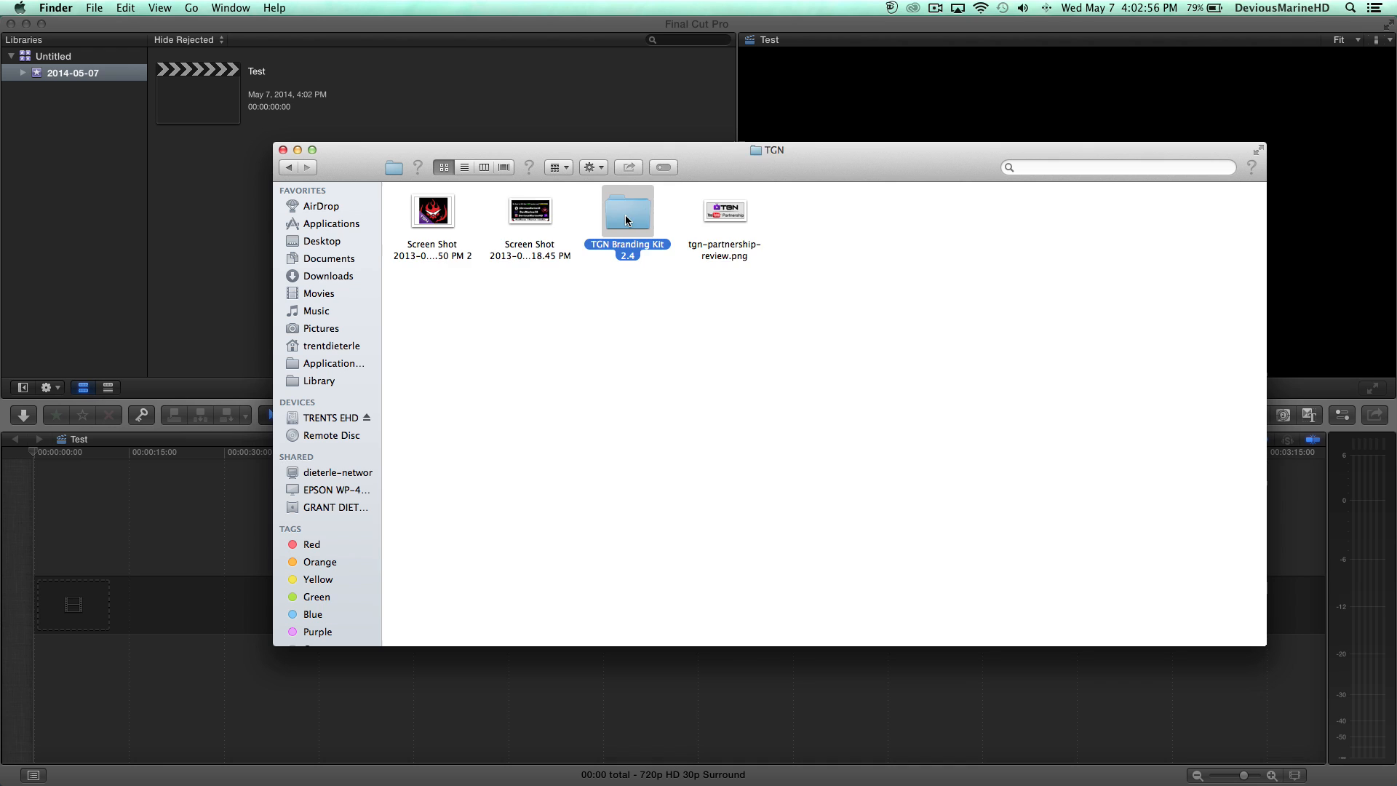
{"action": "double_click", "coordinate": [738, 150]}
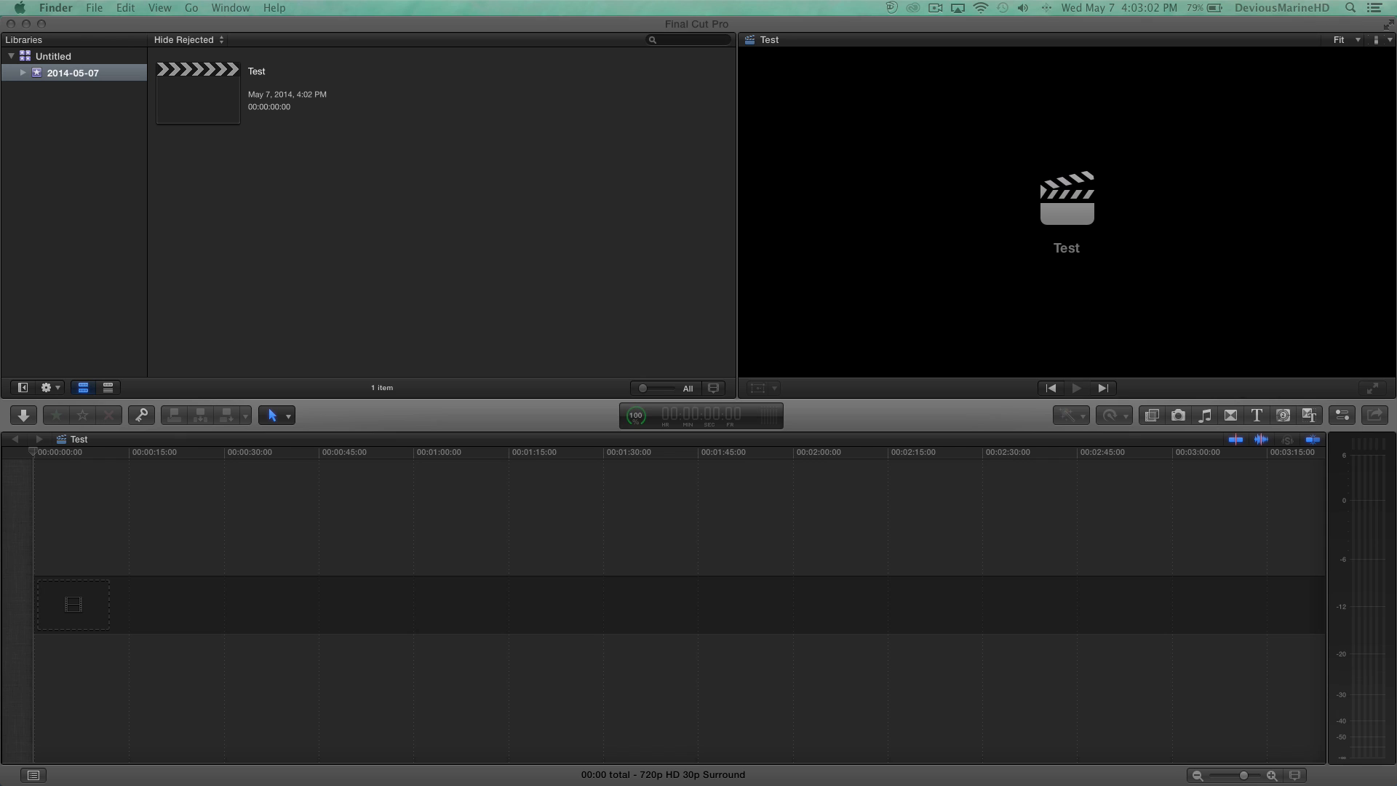
{"action": "left_click_drag", "start_coordinate": [1394, 582], "coordinate": [443, 613]}
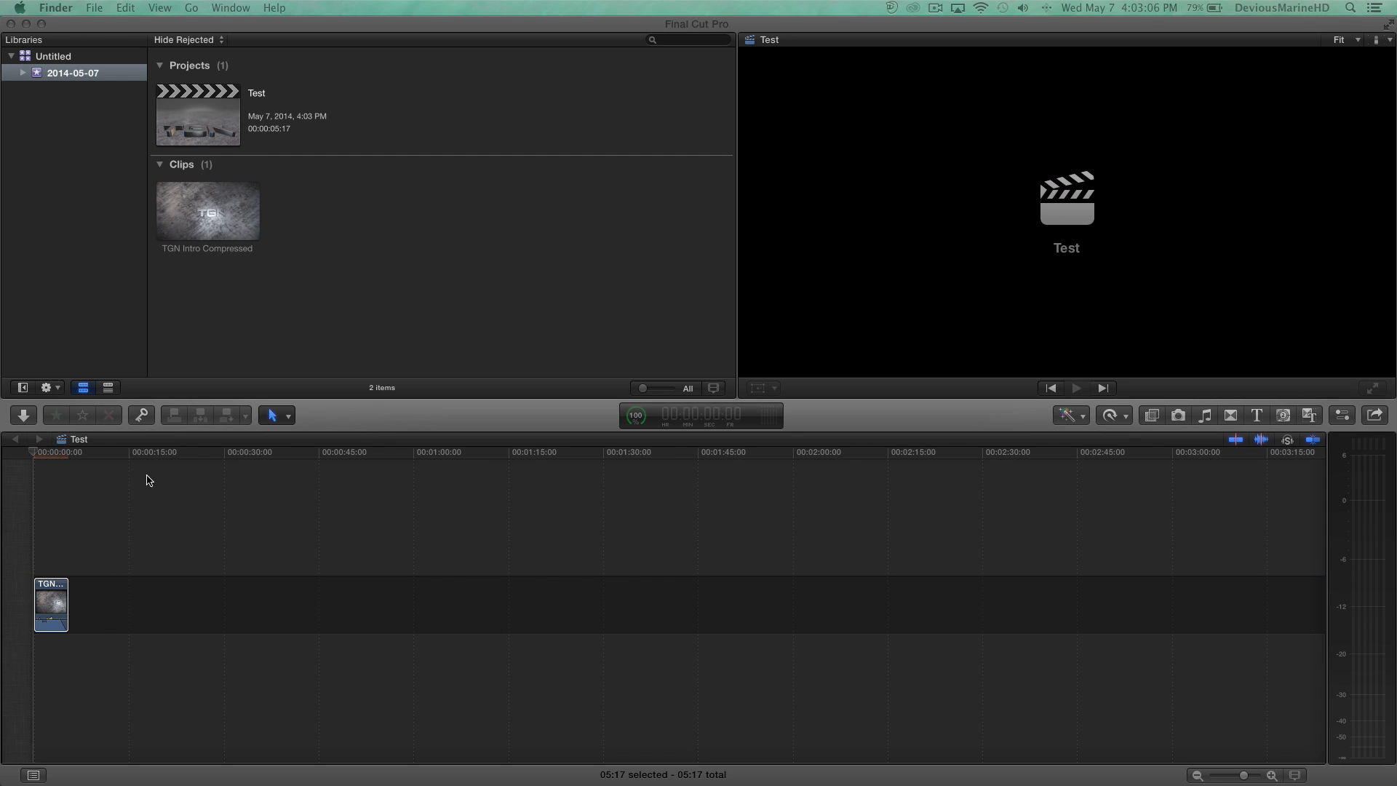
Lower the audio level of the TGN intro clip in the timeline and deselect the clip
{"action": "left_click", "coordinate": [91, 594]}
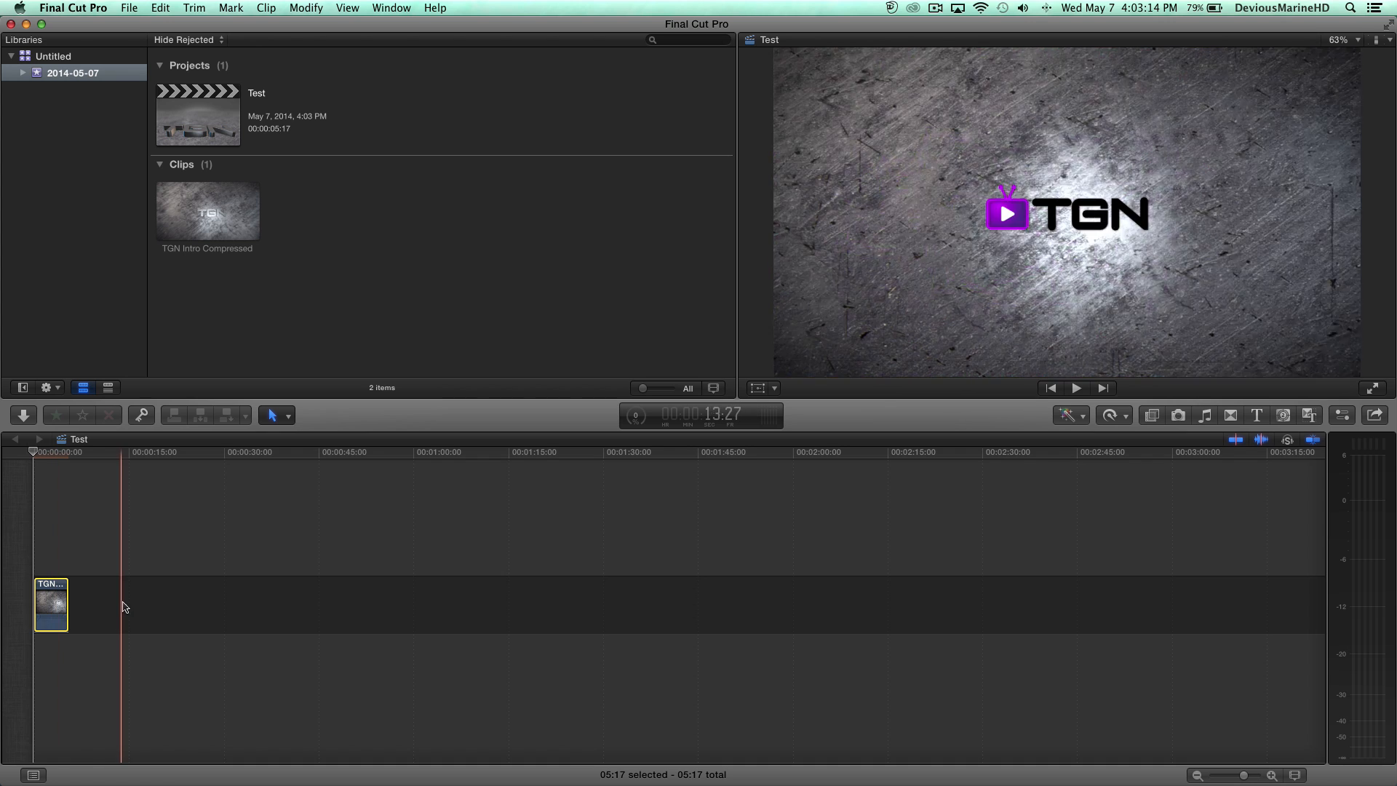
{"action": "left_click_drag", "start_coordinate": [49, 619], "coordinate": [53, 623]}
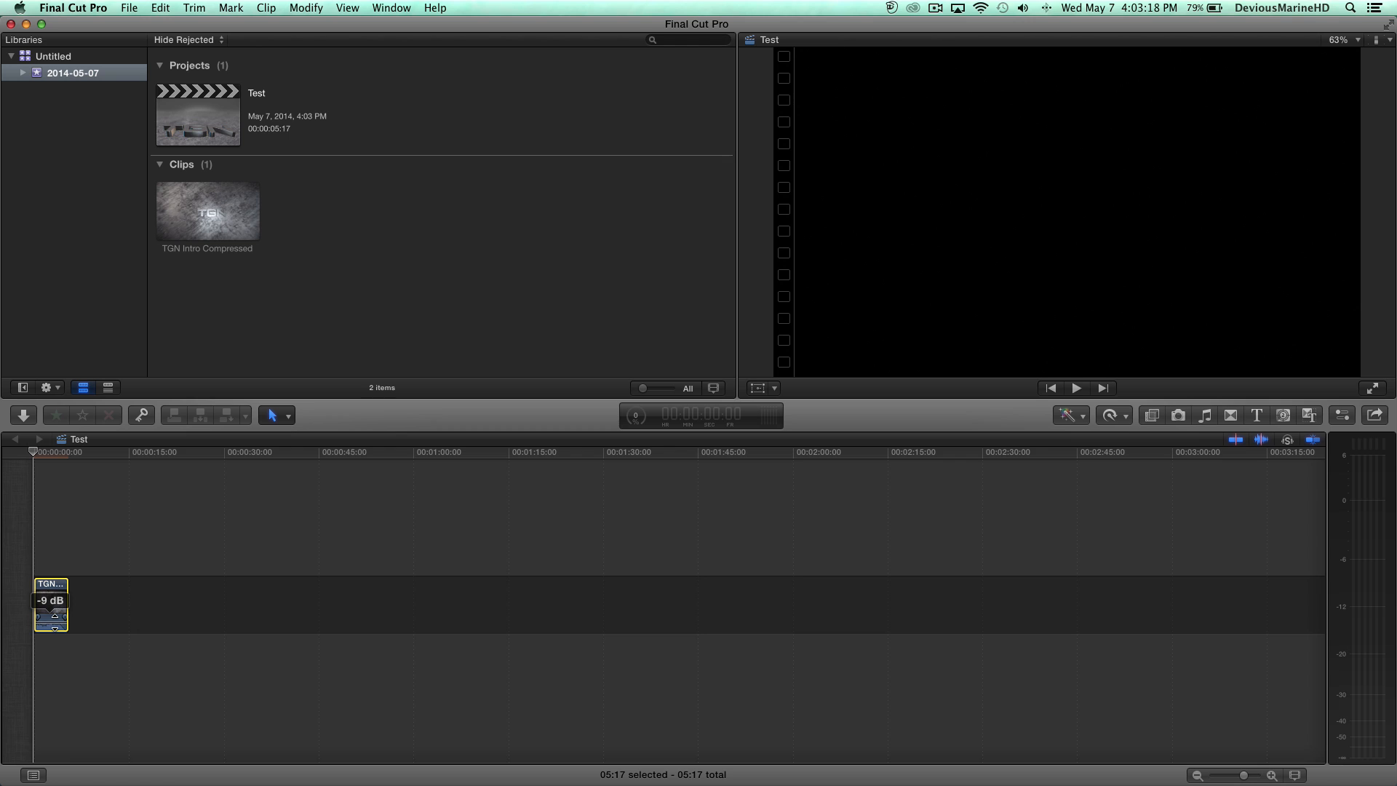
{"action": "left_click_drag", "start_coordinate": [57, 619], "coordinate": [60, 624]}
{"action": "left_click", "coordinate": [522, 495]}
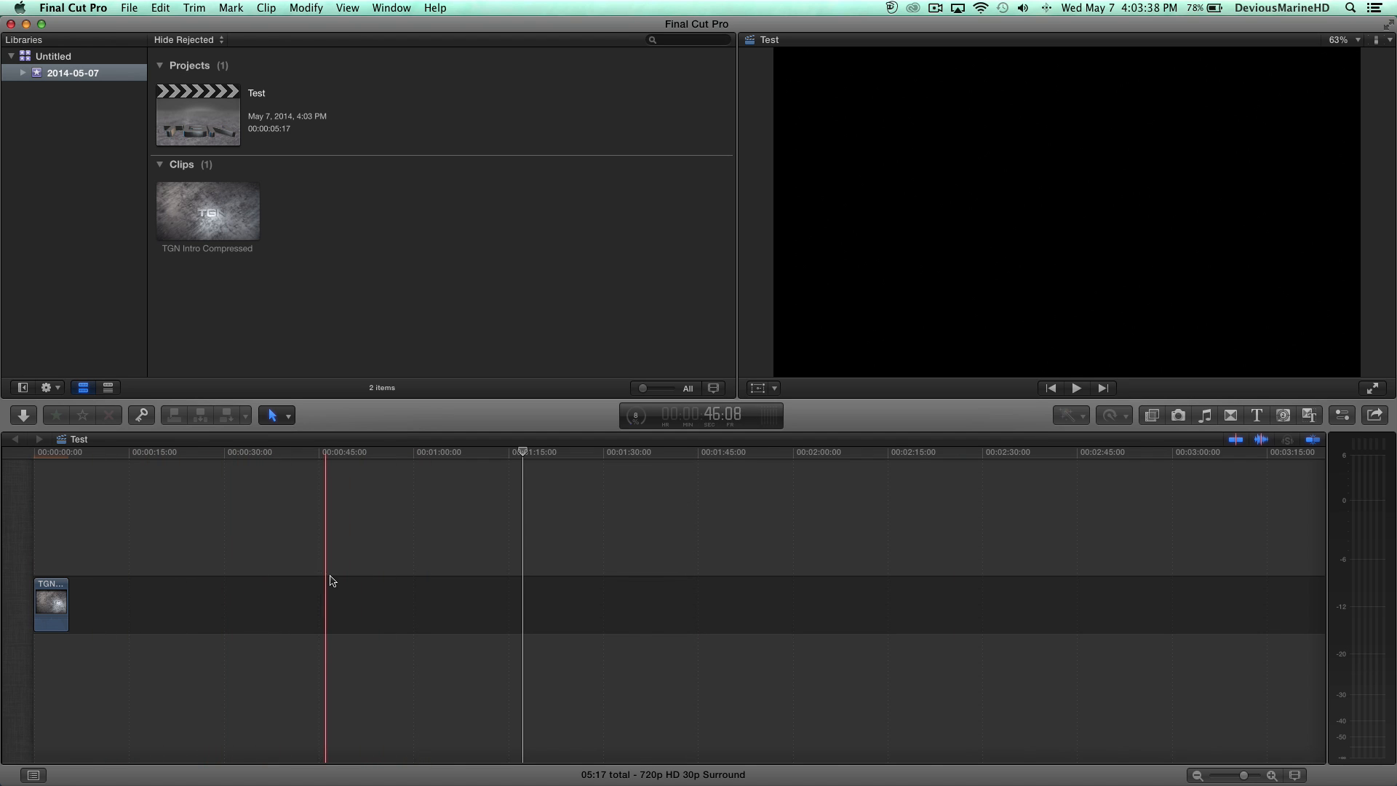
Open media import and select test.mp4 in the Desktop folder
{"action": "left_click", "coordinate": [131, 7]}
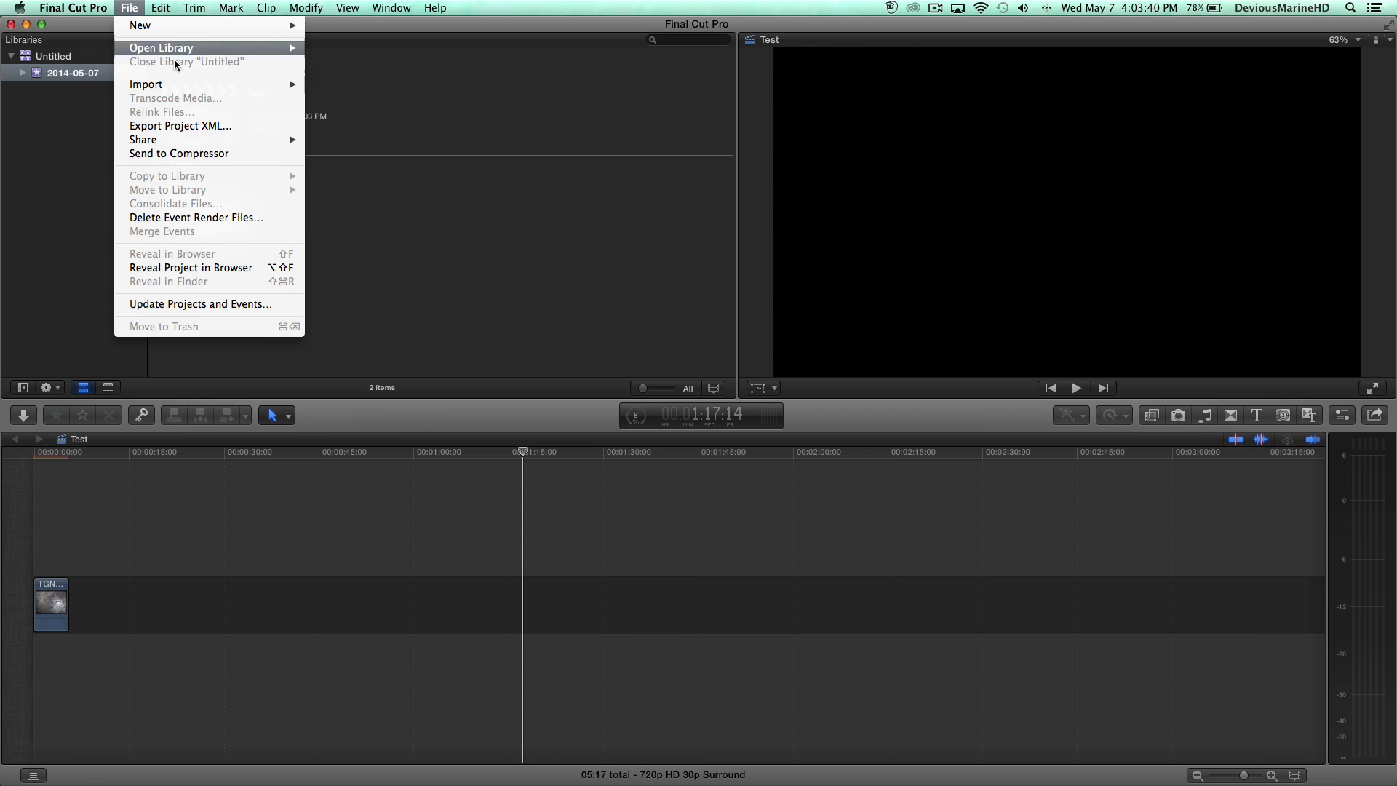
{"action": "mouse_move", "coordinate": [159, 85]}
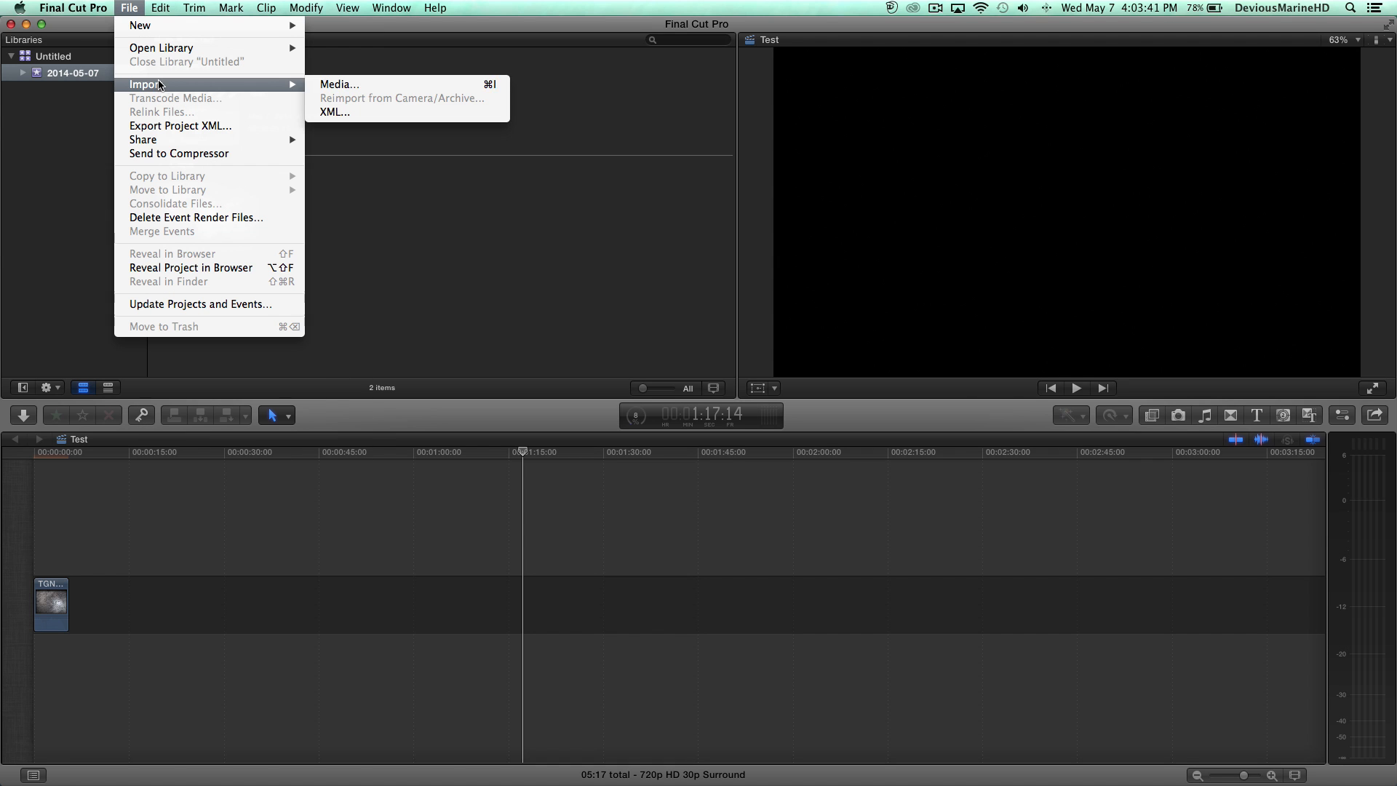
{"action": "left_click", "coordinate": [386, 83]}
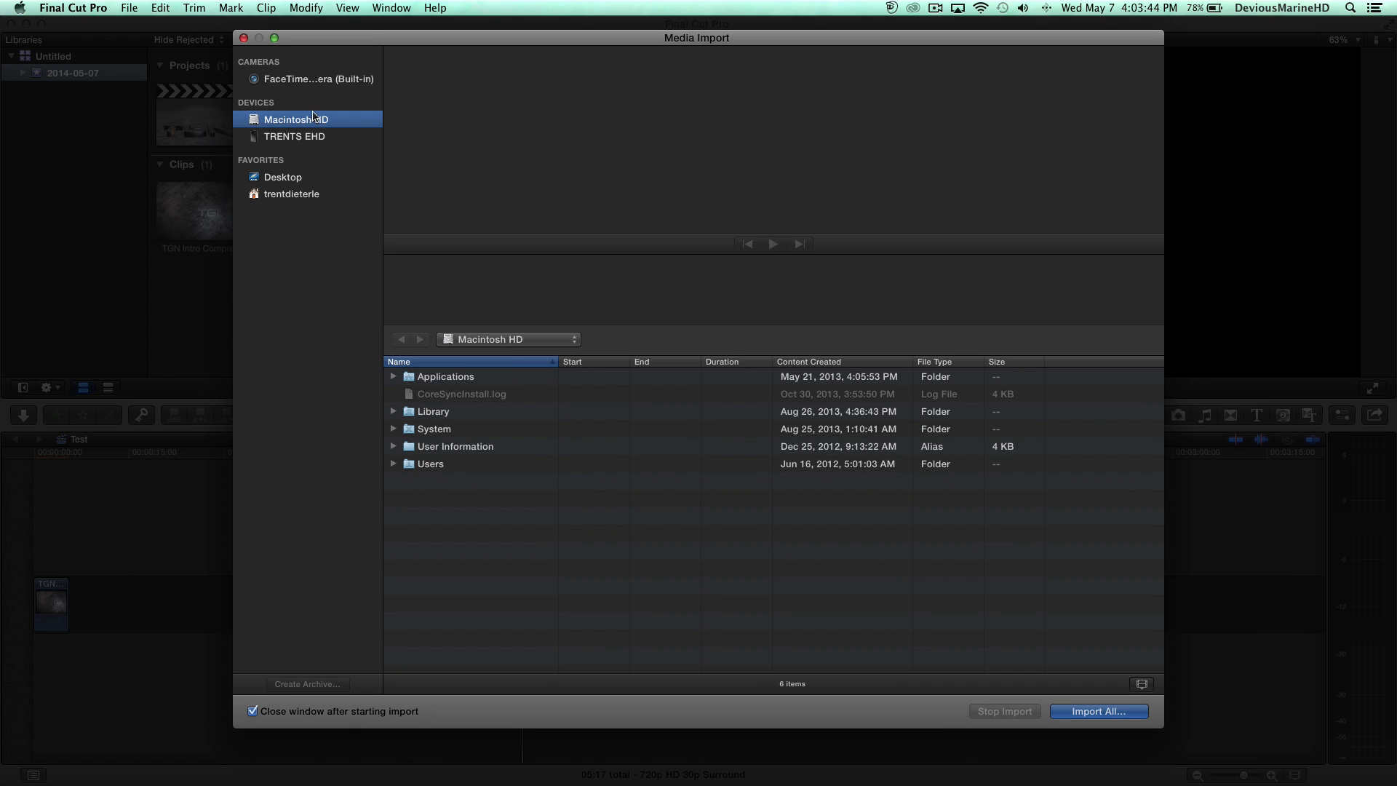
{"action": "left_click", "coordinate": [310, 181]}
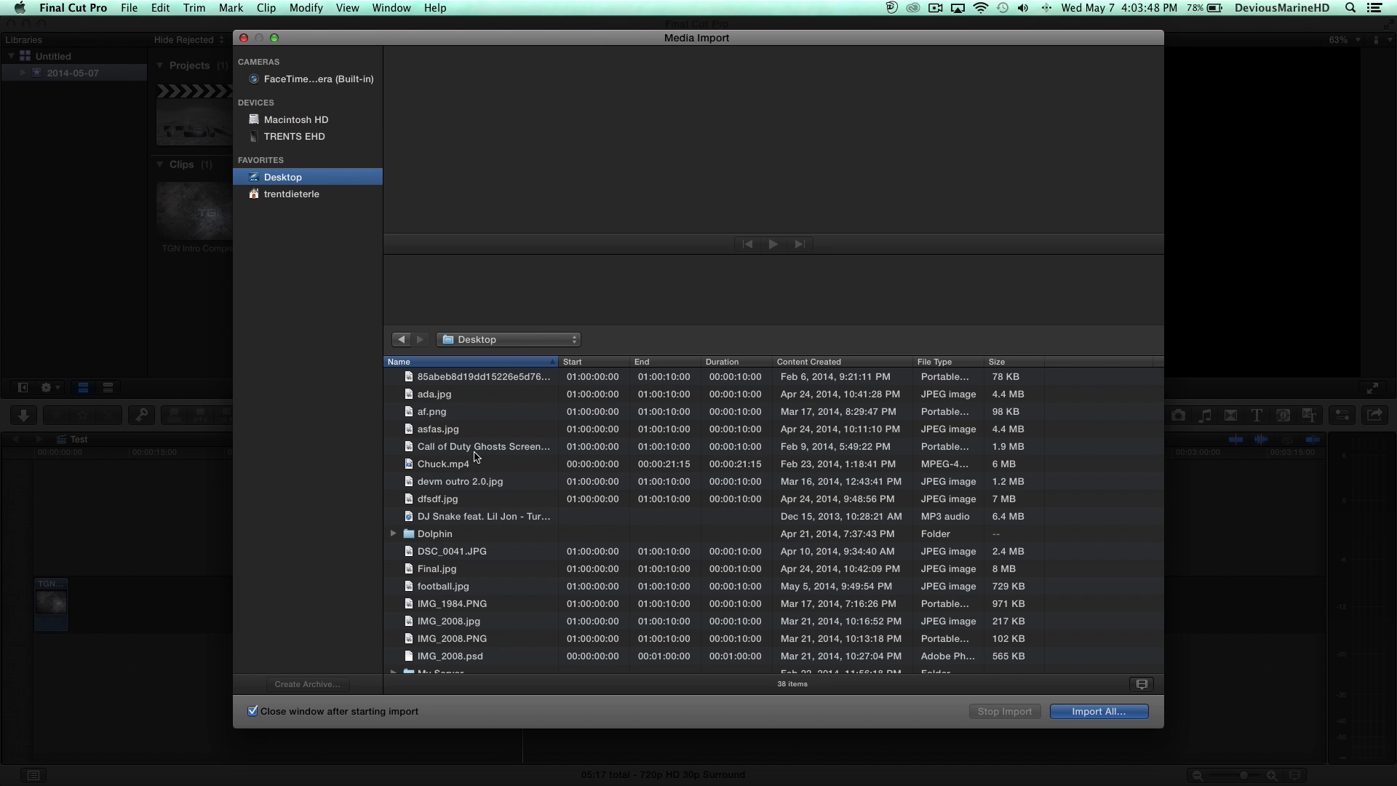
{"action": "scroll", "coordinate": [461, 517], "scroll_direction": "down", "scroll_amount": 10}
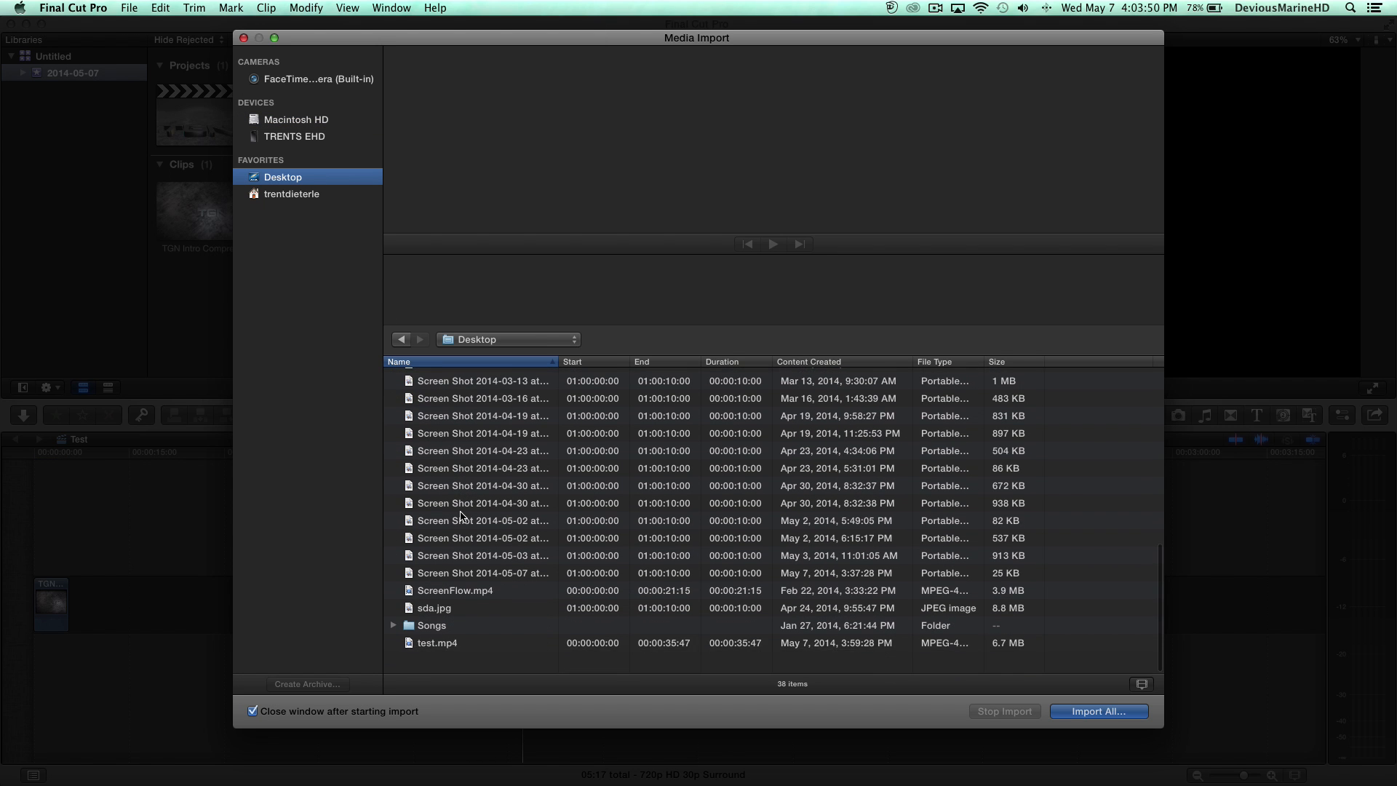
{"action": "left_click", "coordinate": [441, 663]}
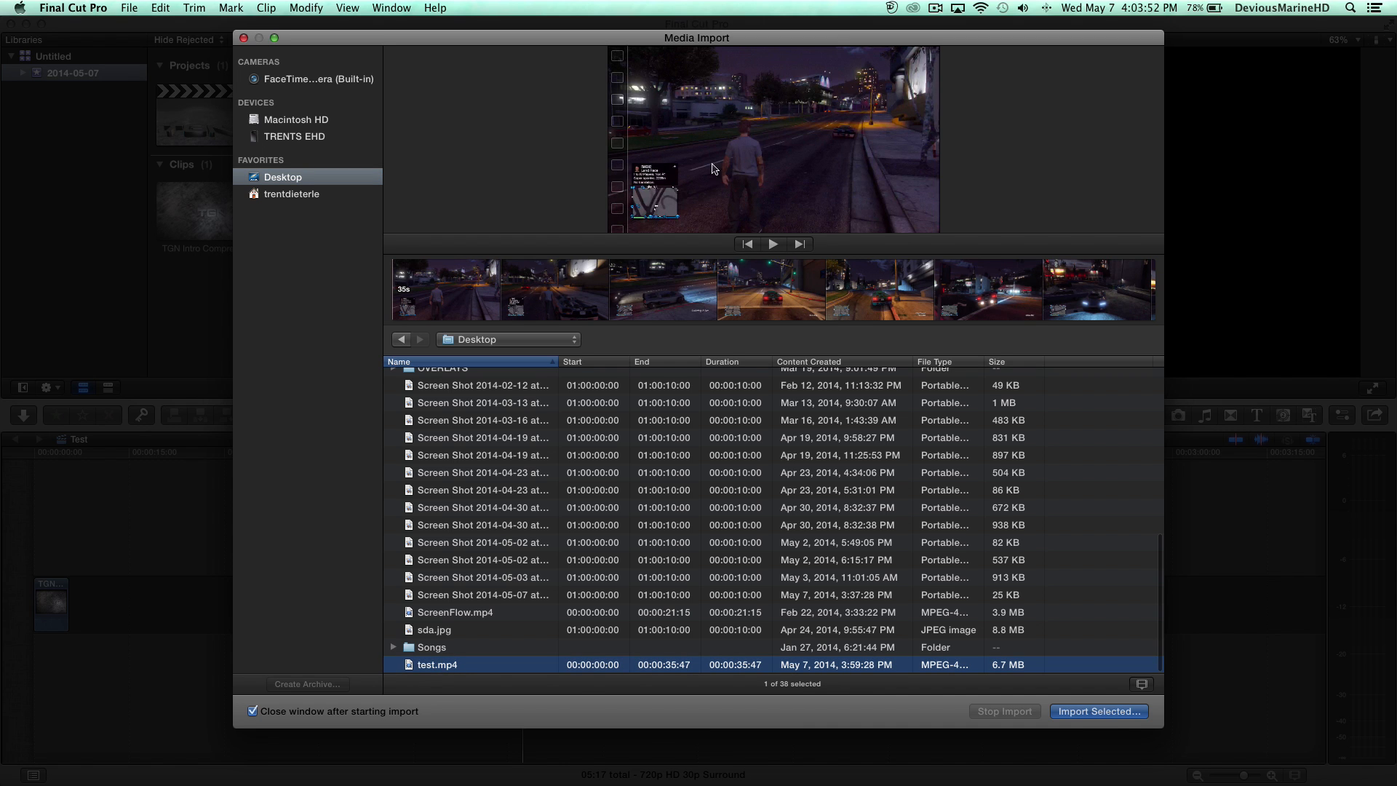
Import the selected video into a new event named Test in the Untitled library, leaving files in place
{"action": "left_click", "coordinate": [1099, 711]}
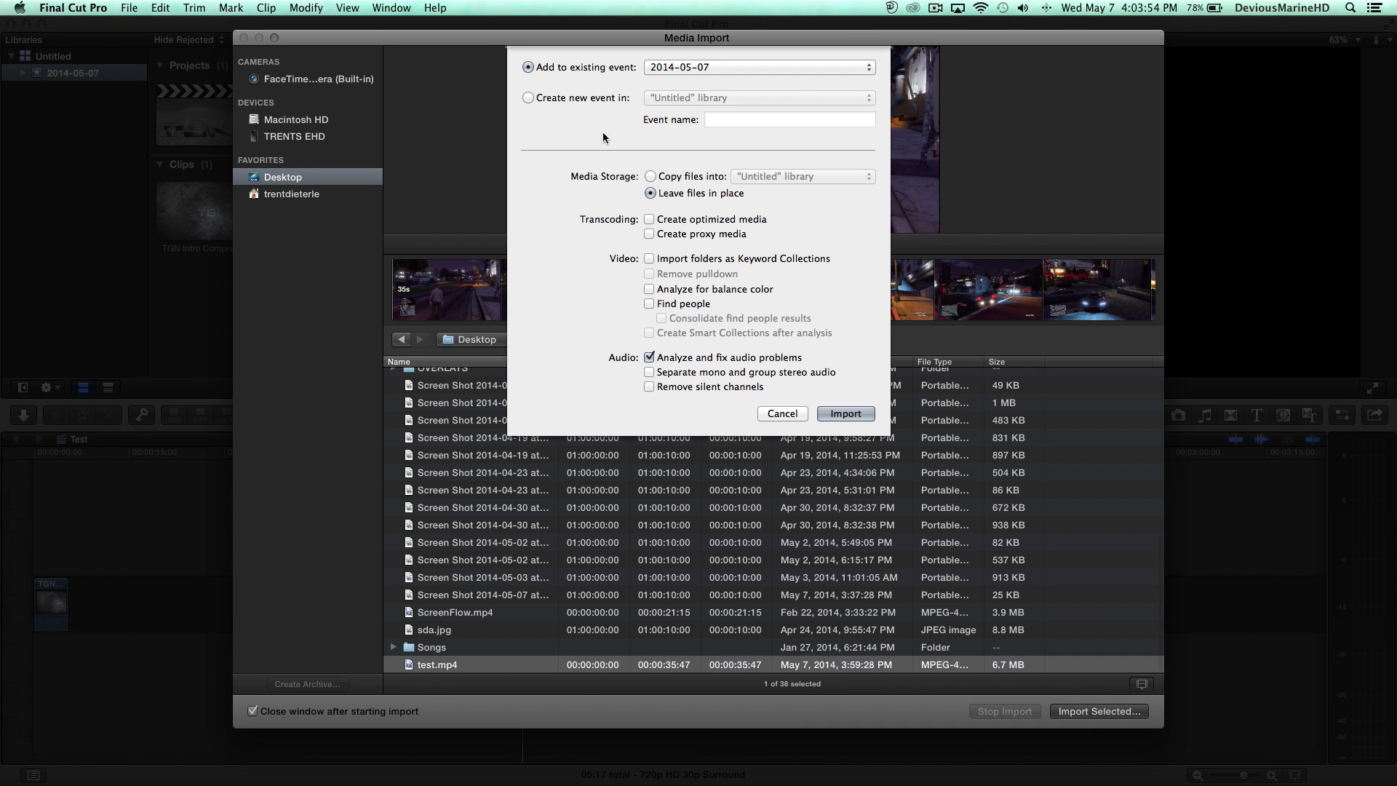
{"action": "left_click", "coordinate": [581, 96]}
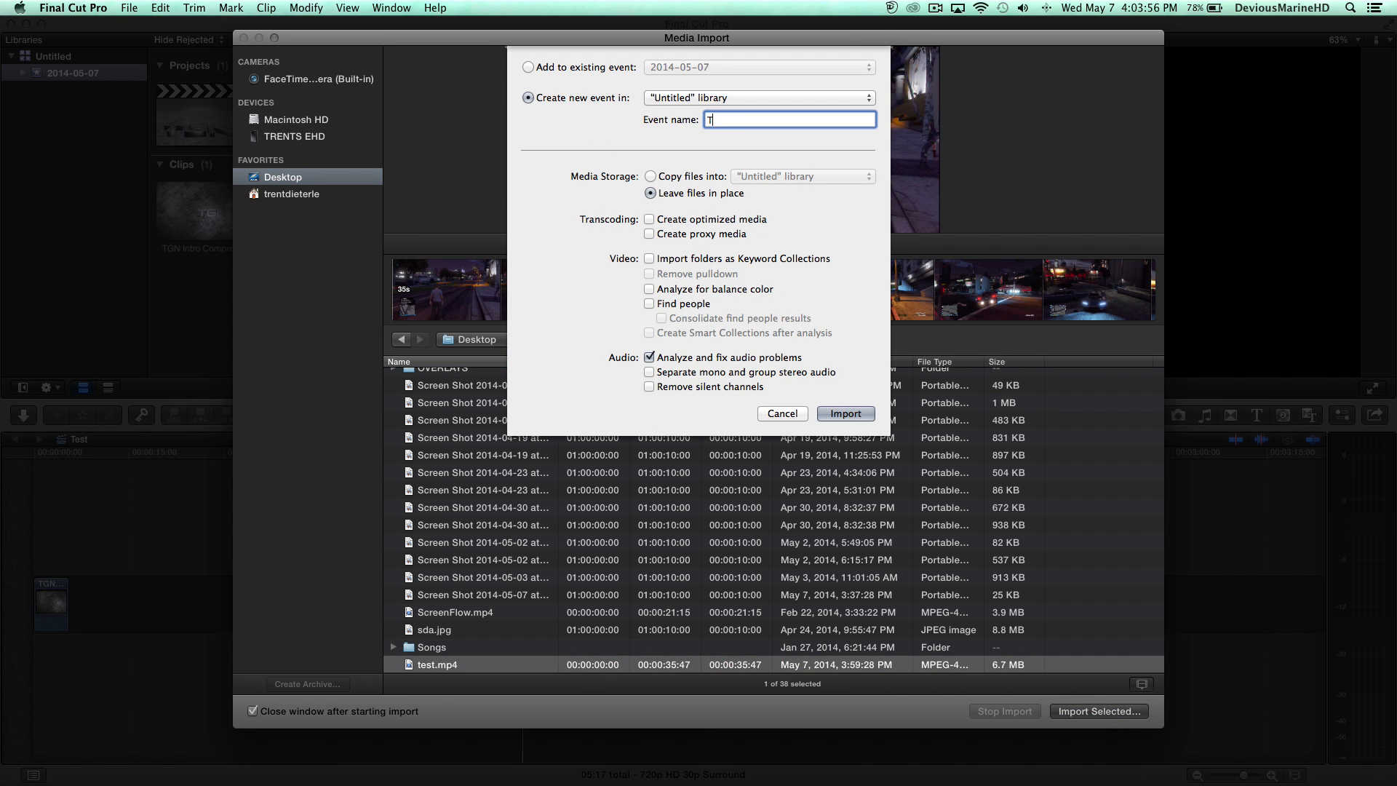
{"action": "type", "text": "Test"}
{"action": "left_click", "coordinate": [833, 414]}
{"action": "key", "text": "Return"}
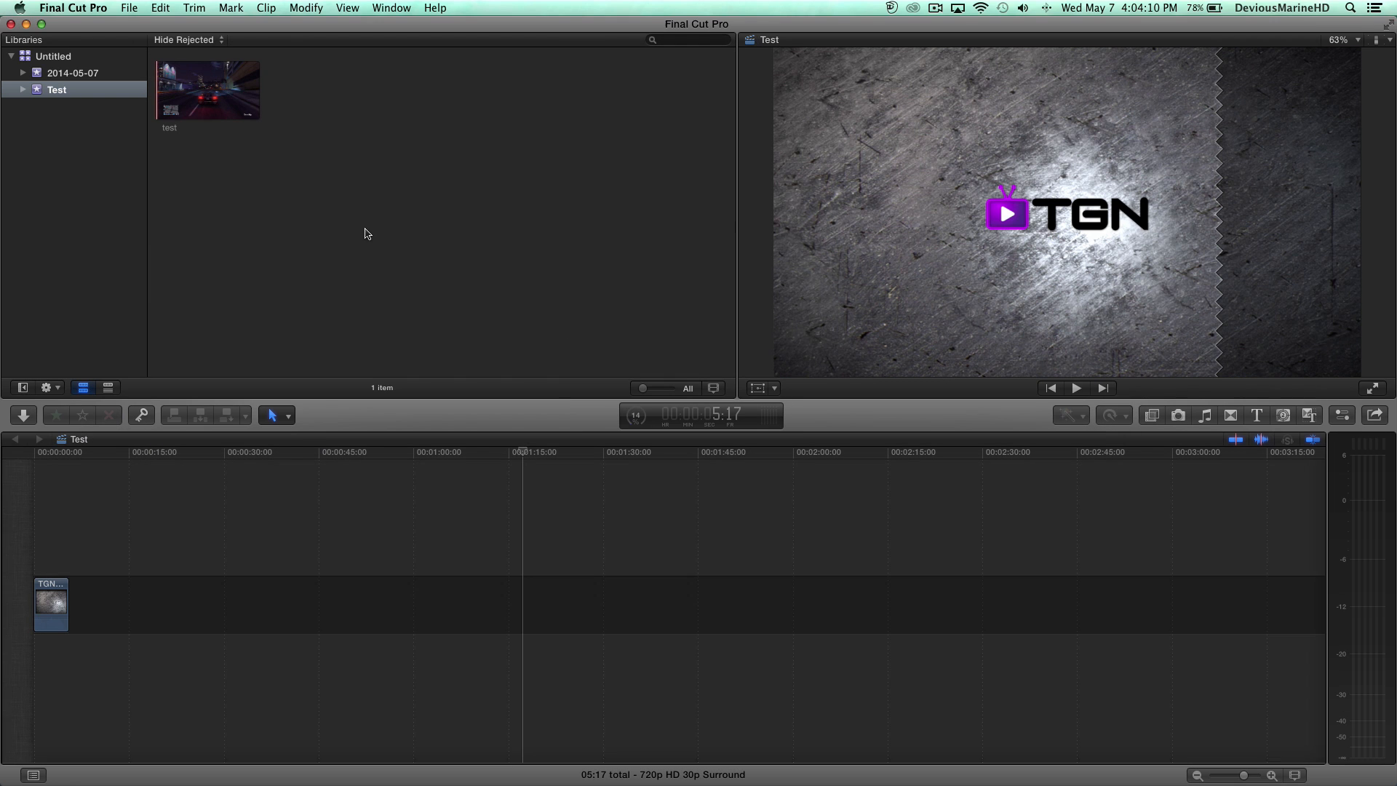
Preview the imported test clip and compare the contents of the 2014-05-07 and Test events
{"action": "left_click", "coordinate": [158, 100]}
{"action": "key", "text": "space"}
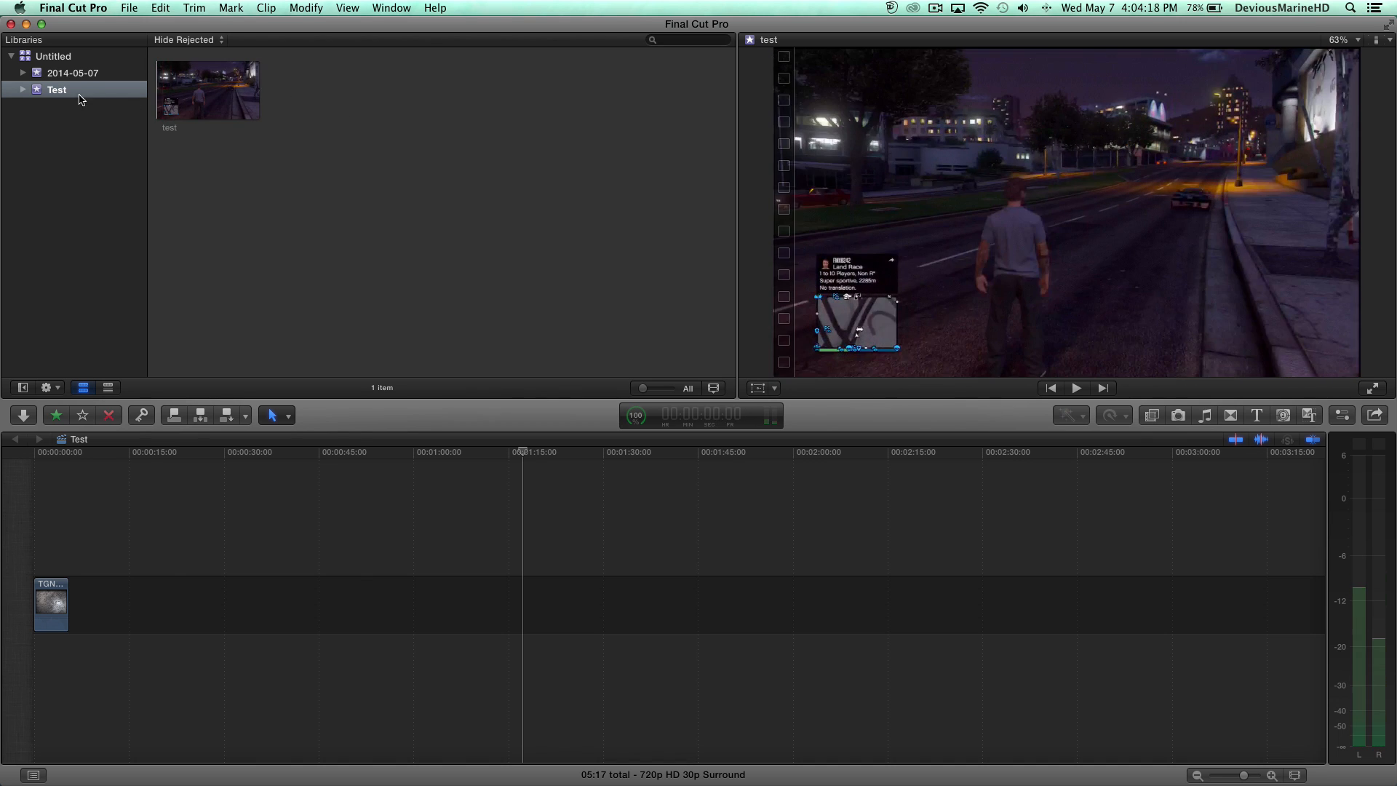
{"action": "left_click", "coordinate": [77, 75]}
{"action": "left_click", "coordinate": [68, 89]}
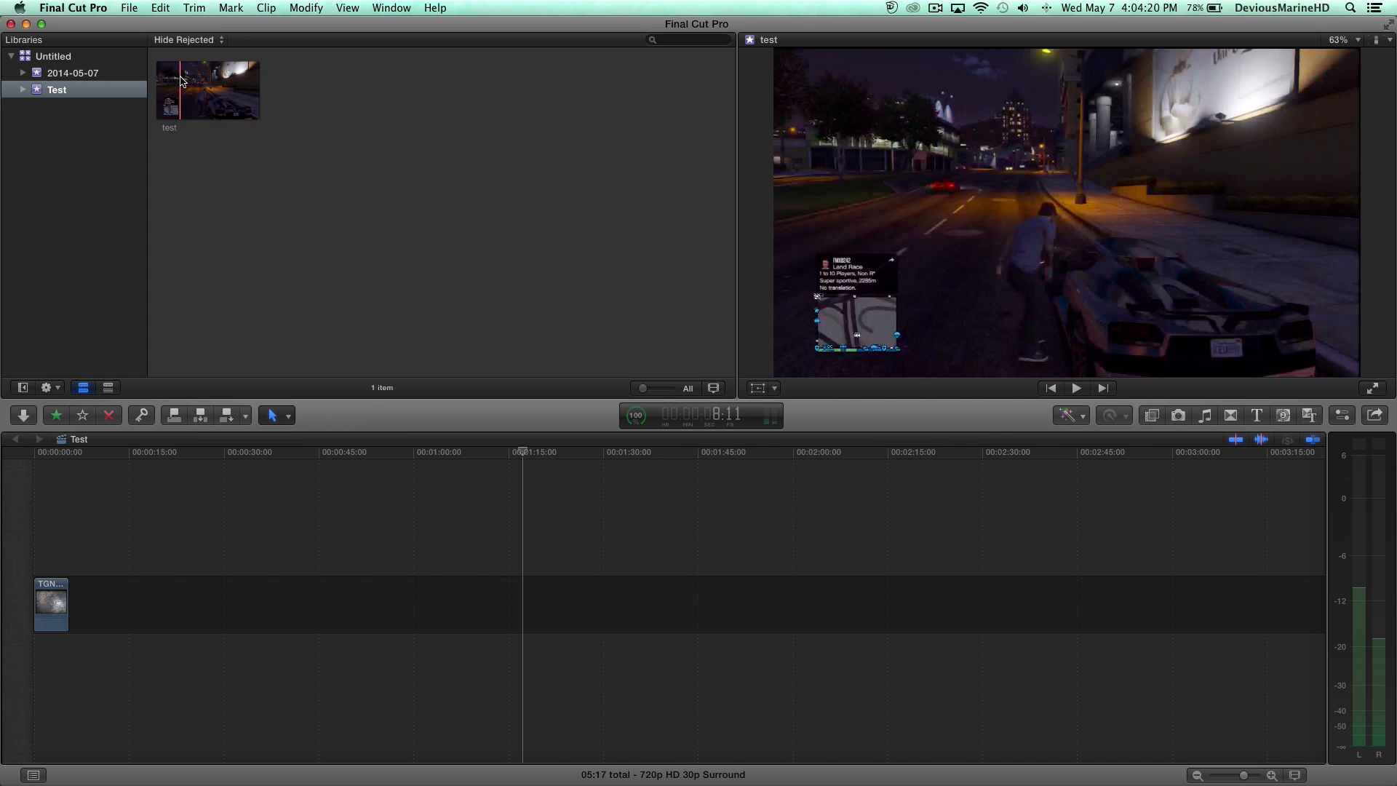
Add the test clip to the timeline directly after the TGN intro and stop playback
{"action": "left_click_drag", "start_coordinate": [269, 484], "coordinate": [212, 612]}
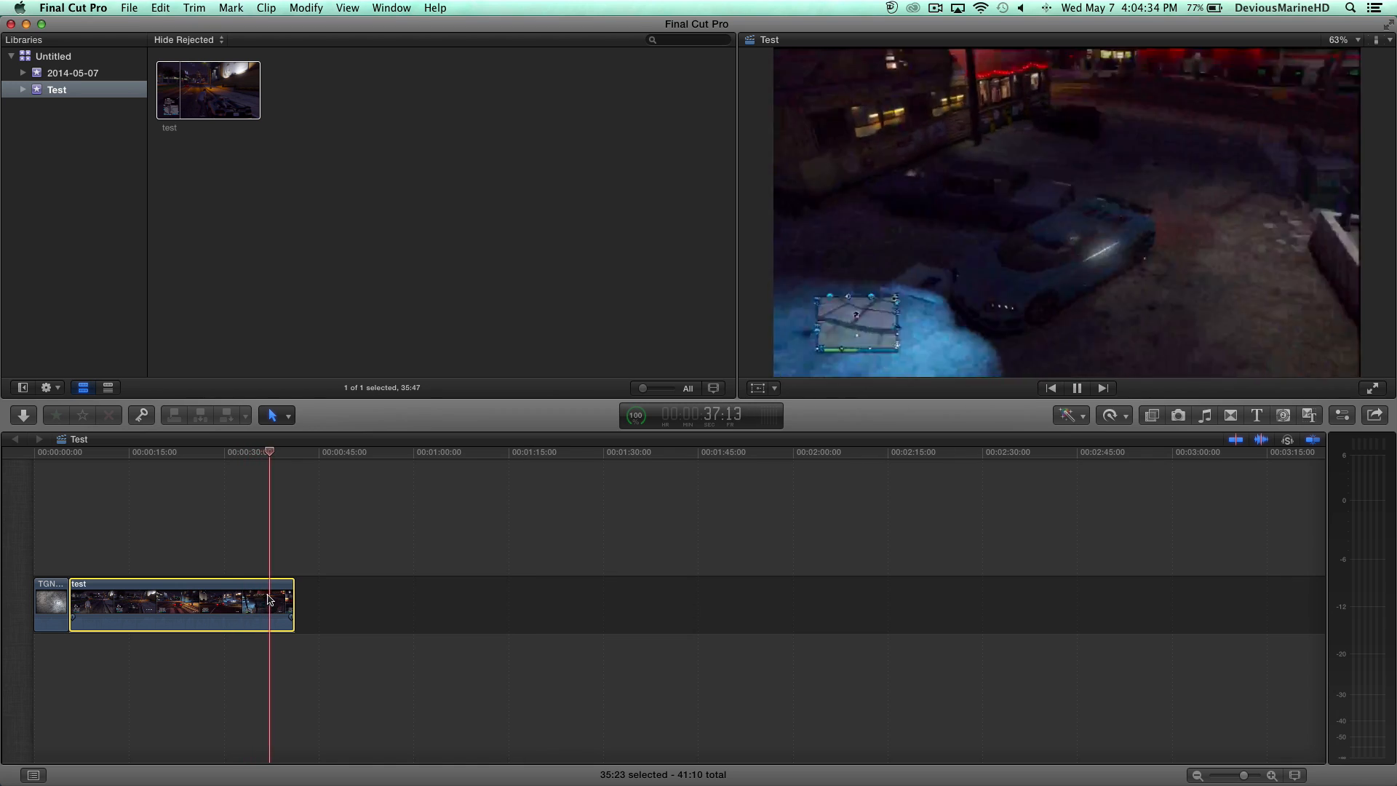
{"action": "key", "text": "space"}
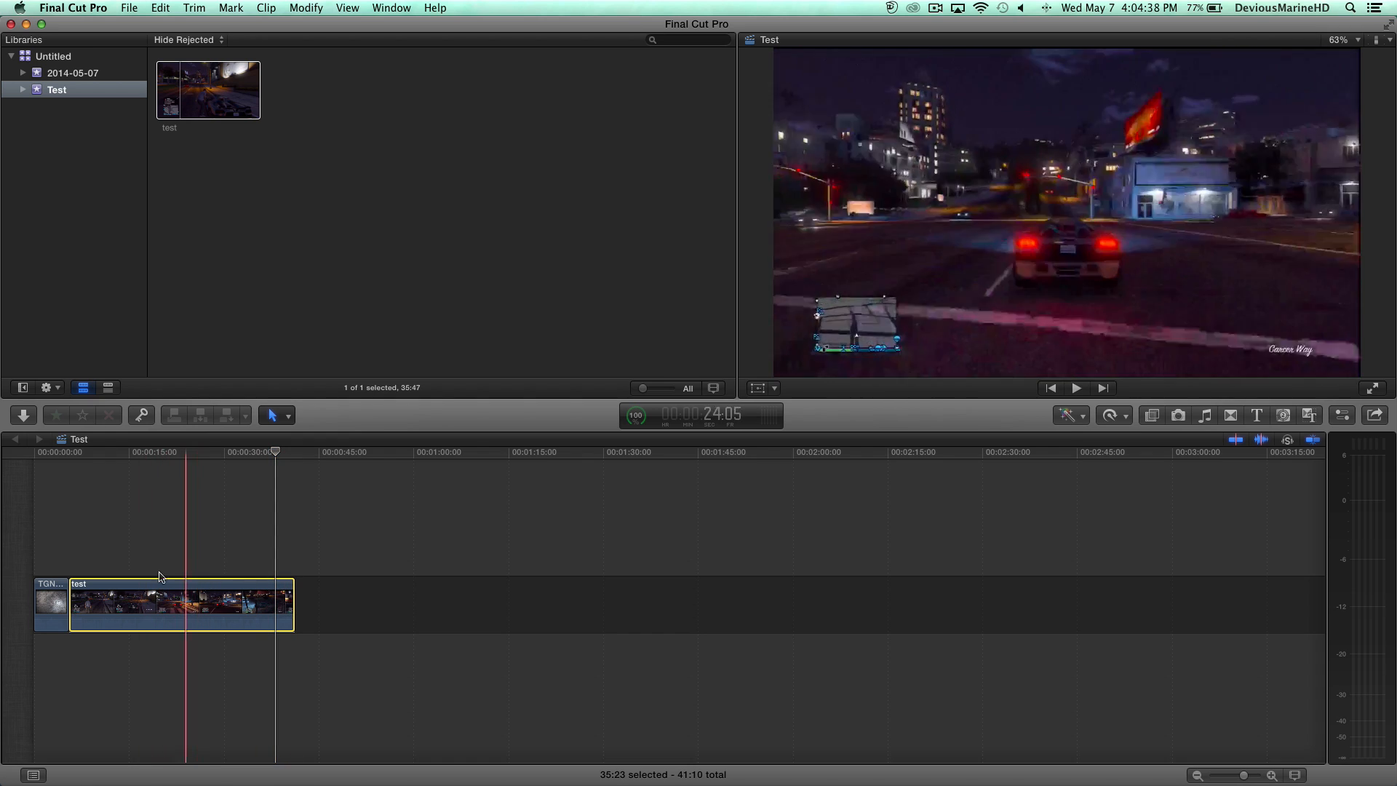
Try to place the Chevron transition at the cut between the TGN intro and the test clip
{"action": "left_click", "coordinate": [215, 562]}
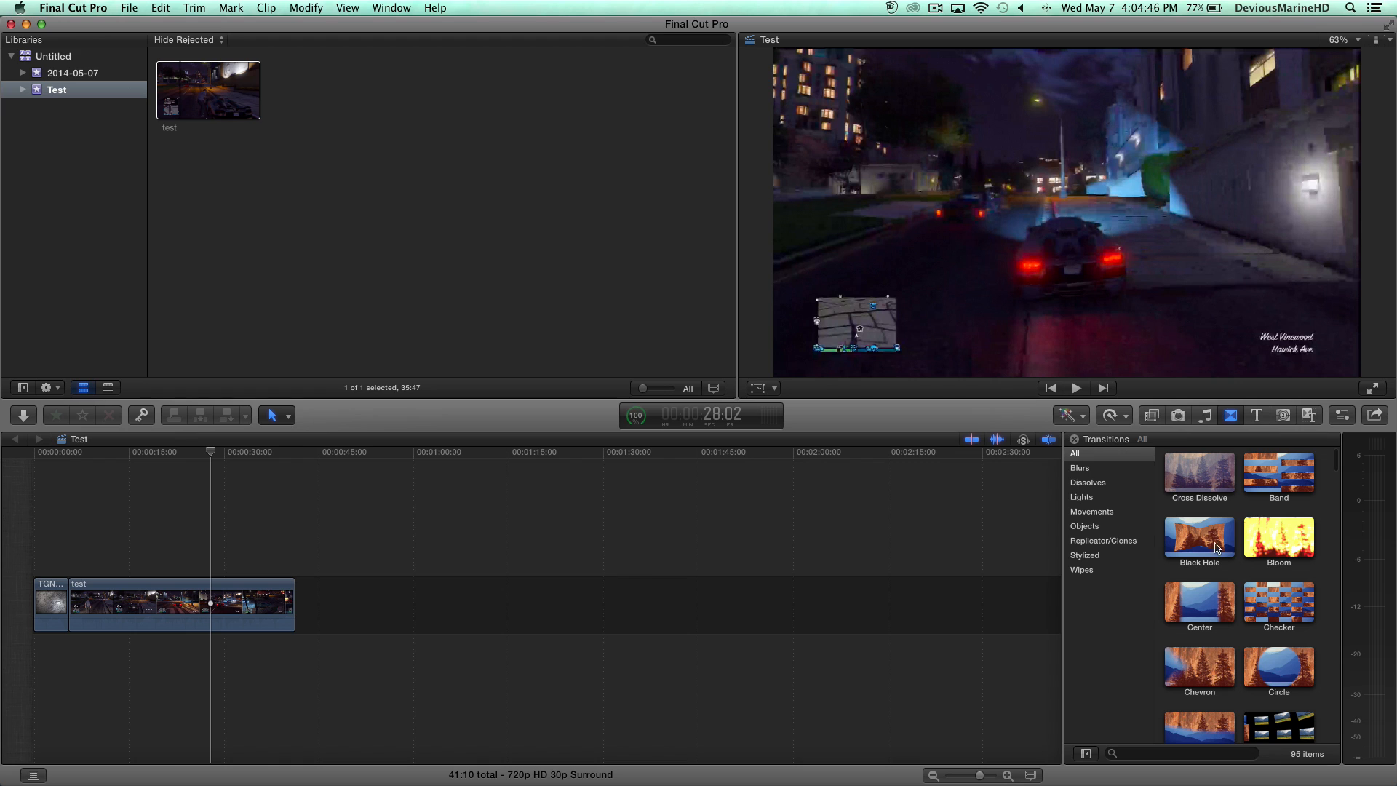
{"action": "scroll", "coordinate": [1310, 509], "scroll_direction": "down", "scroll_amount": 5}
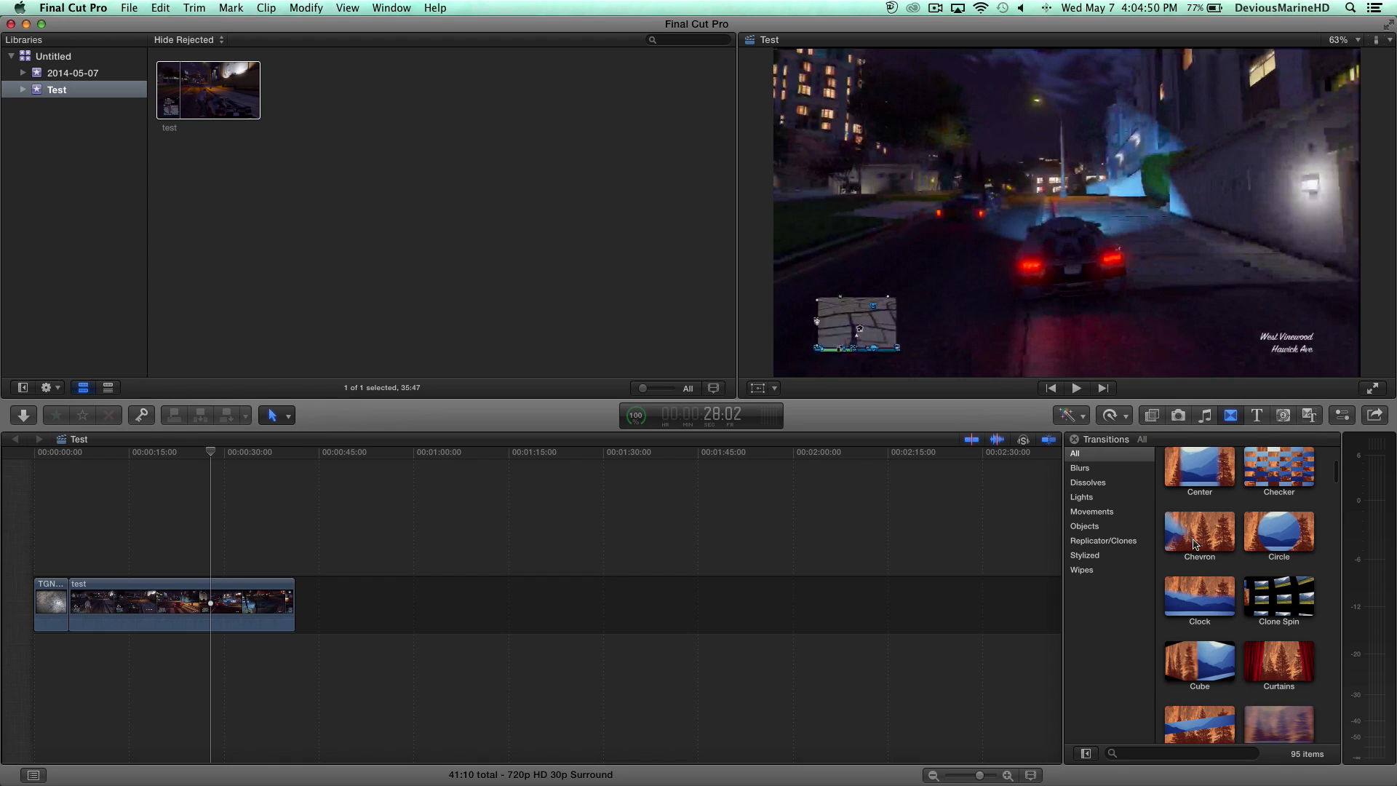
{"action": "left_click_drag", "start_coordinate": [1207, 543], "coordinate": [328, 691]}
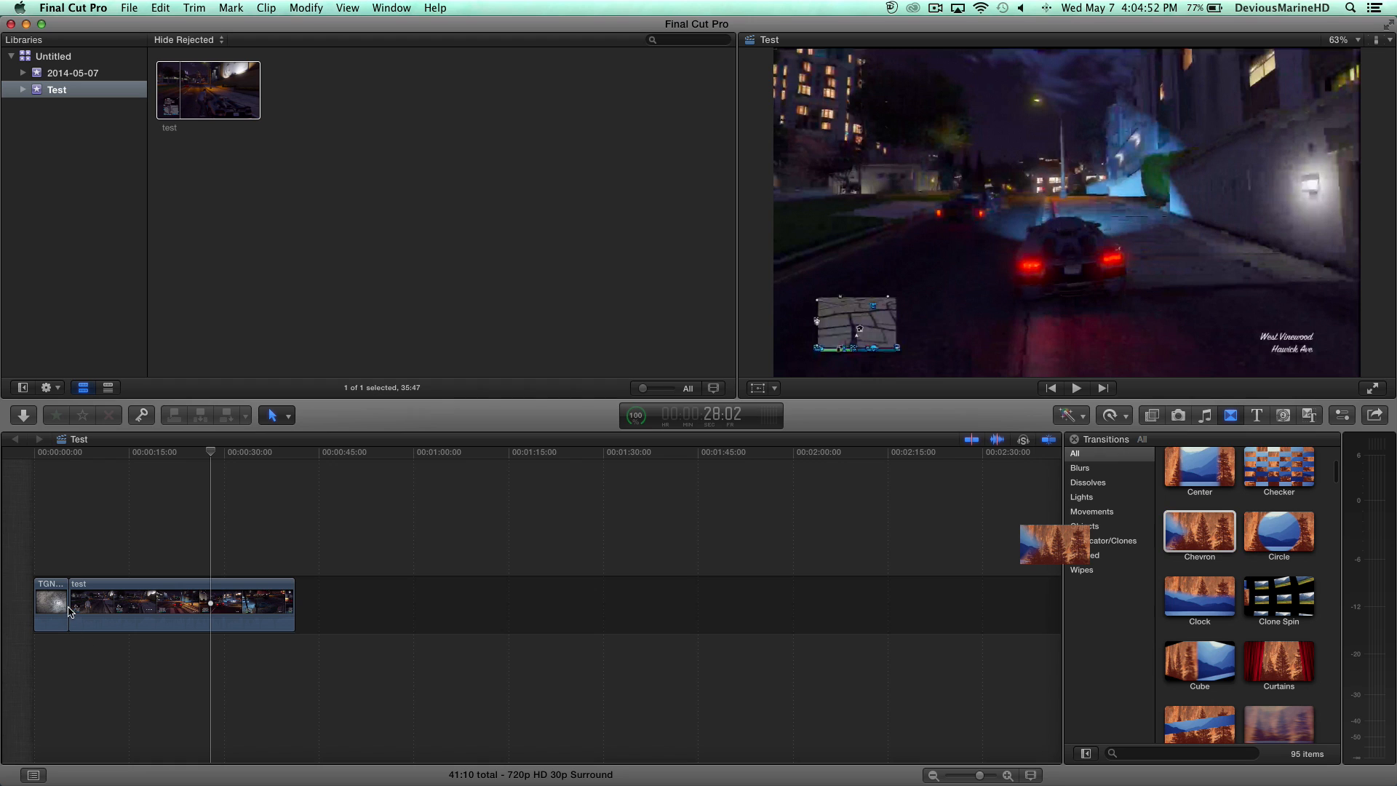
{"action": "left_click_drag", "start_coordinate": [75, 609], "coordinate": [67, 601]}
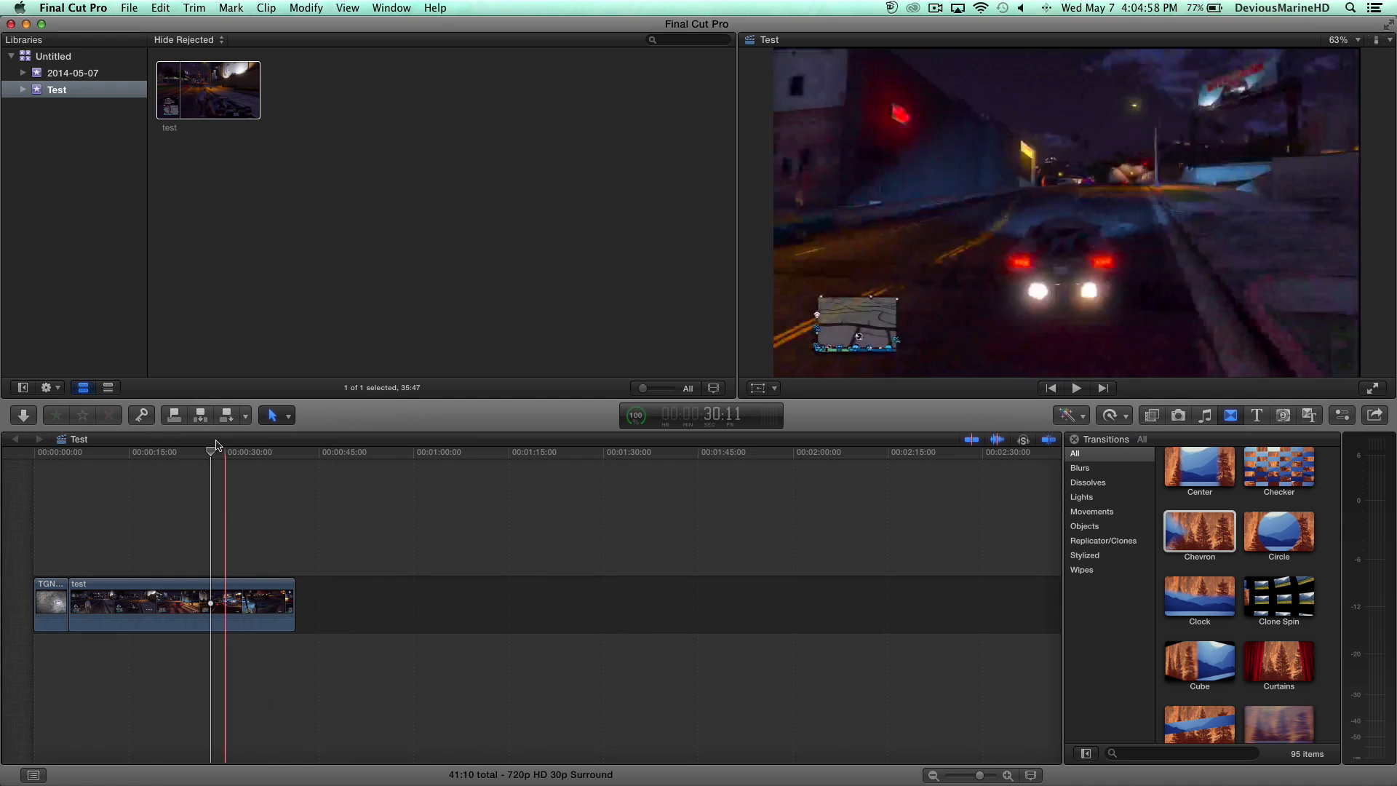
{"action": "left_click_drag", "start_coordinate": [211, 454], "coordinate": [68, 490]}
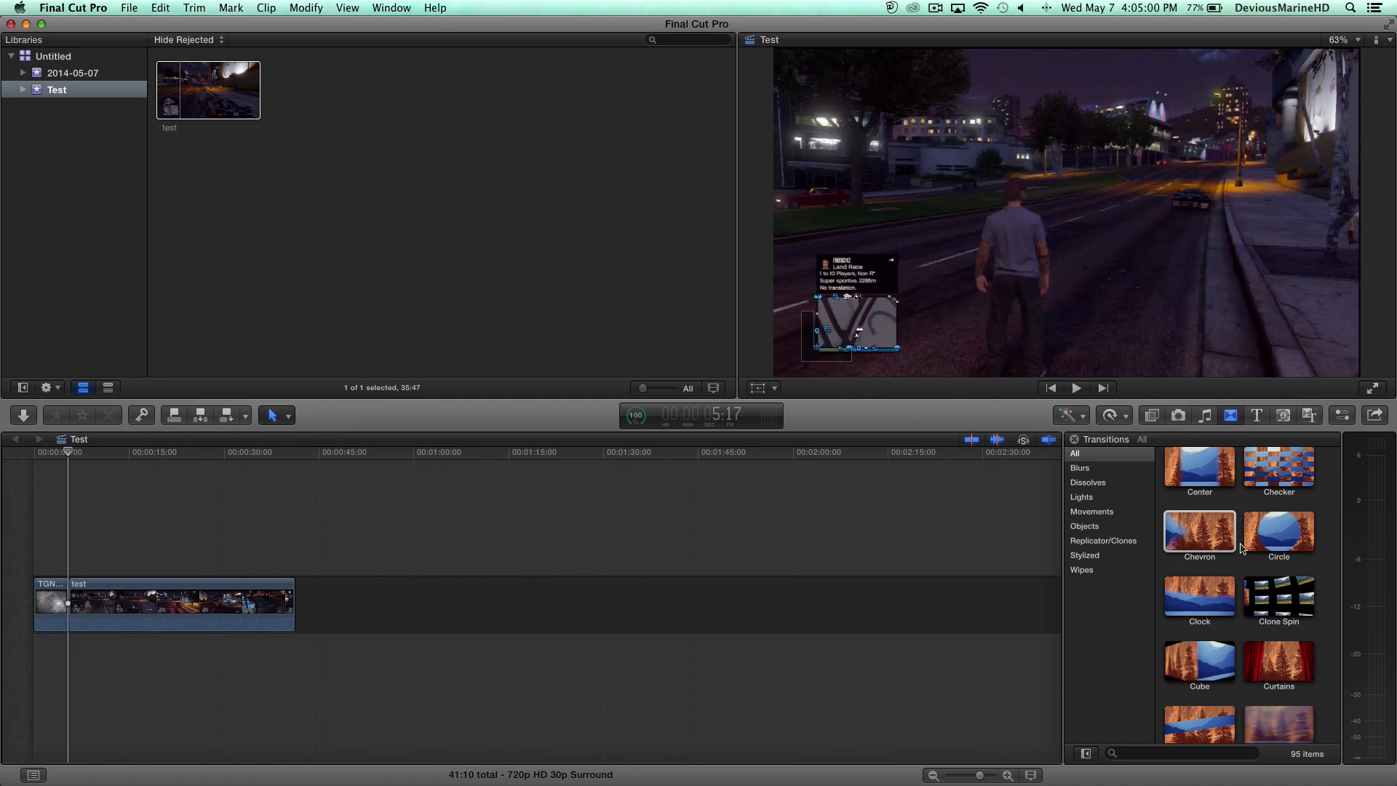
{"action": "left_click_drag", "start_coordinate": [1193, 535], "coordinate": [1339, 640]}
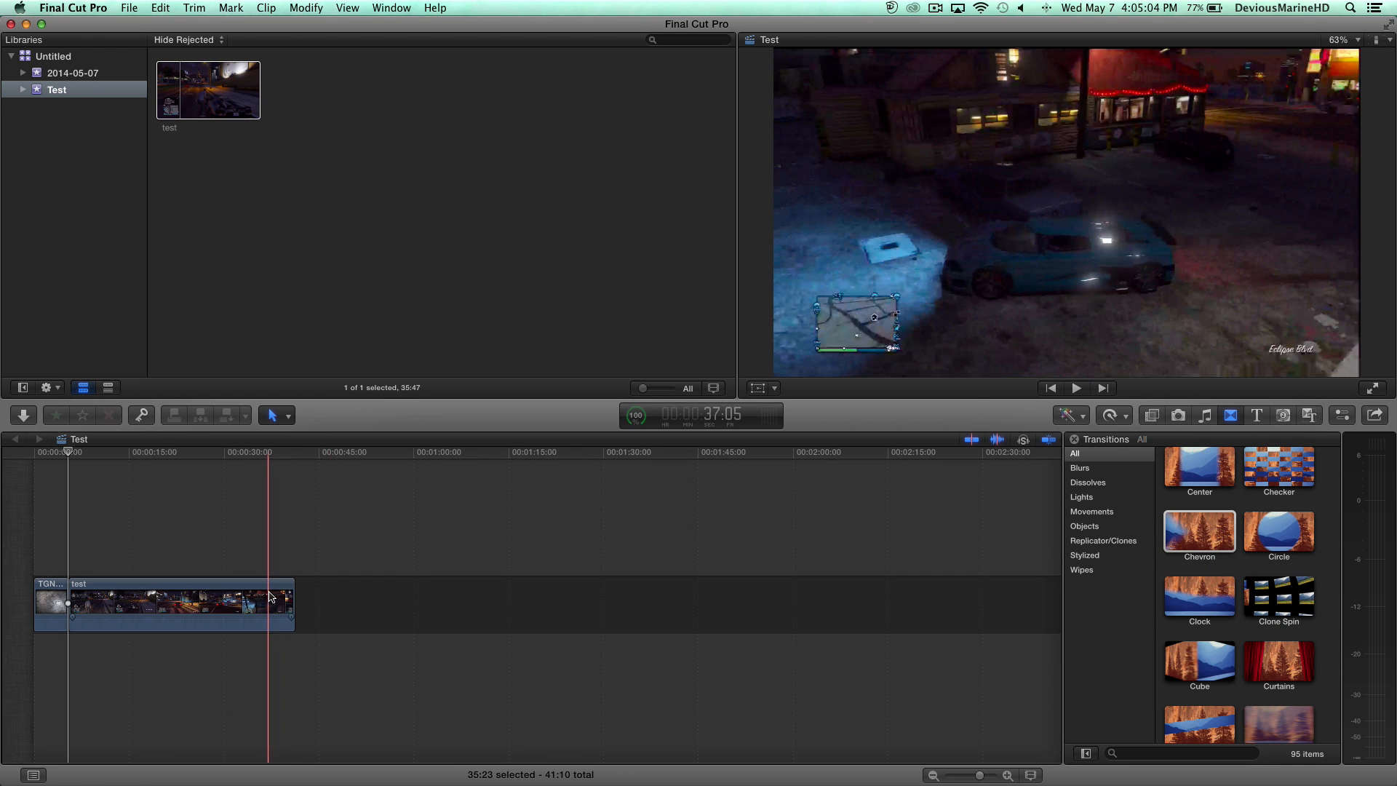
Rebuild the cut with the Chevron transition at the end of the TGN intro by removing and re-adding the test clip after it
{"action": "key", "text": "Delete"}
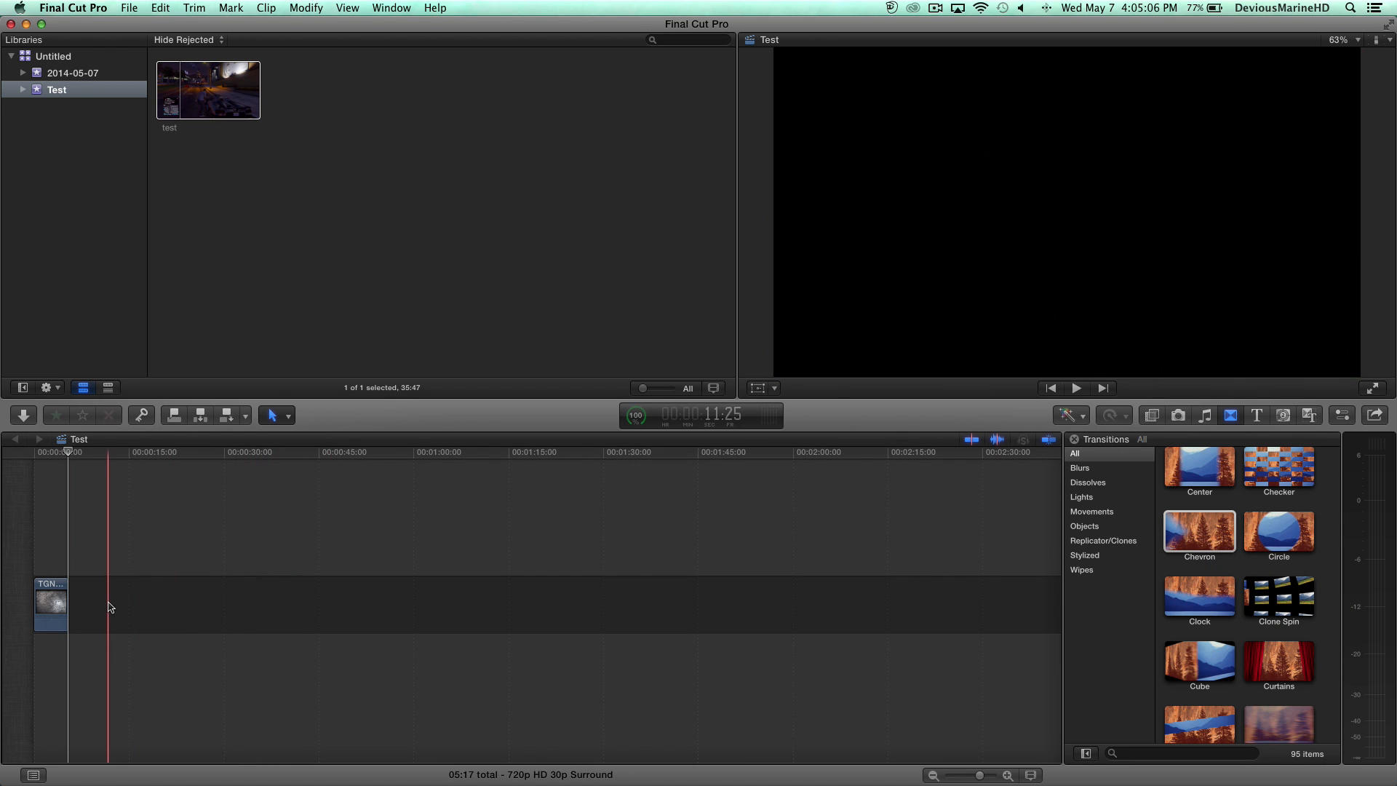
{"action": "left_click_drag", "start_coordinate": [1170, 527], "coordinate": [171, 612]}
{"action": "left_click_drag", "start_coordinate": [208, 96], "coordinate": [58, 590]}
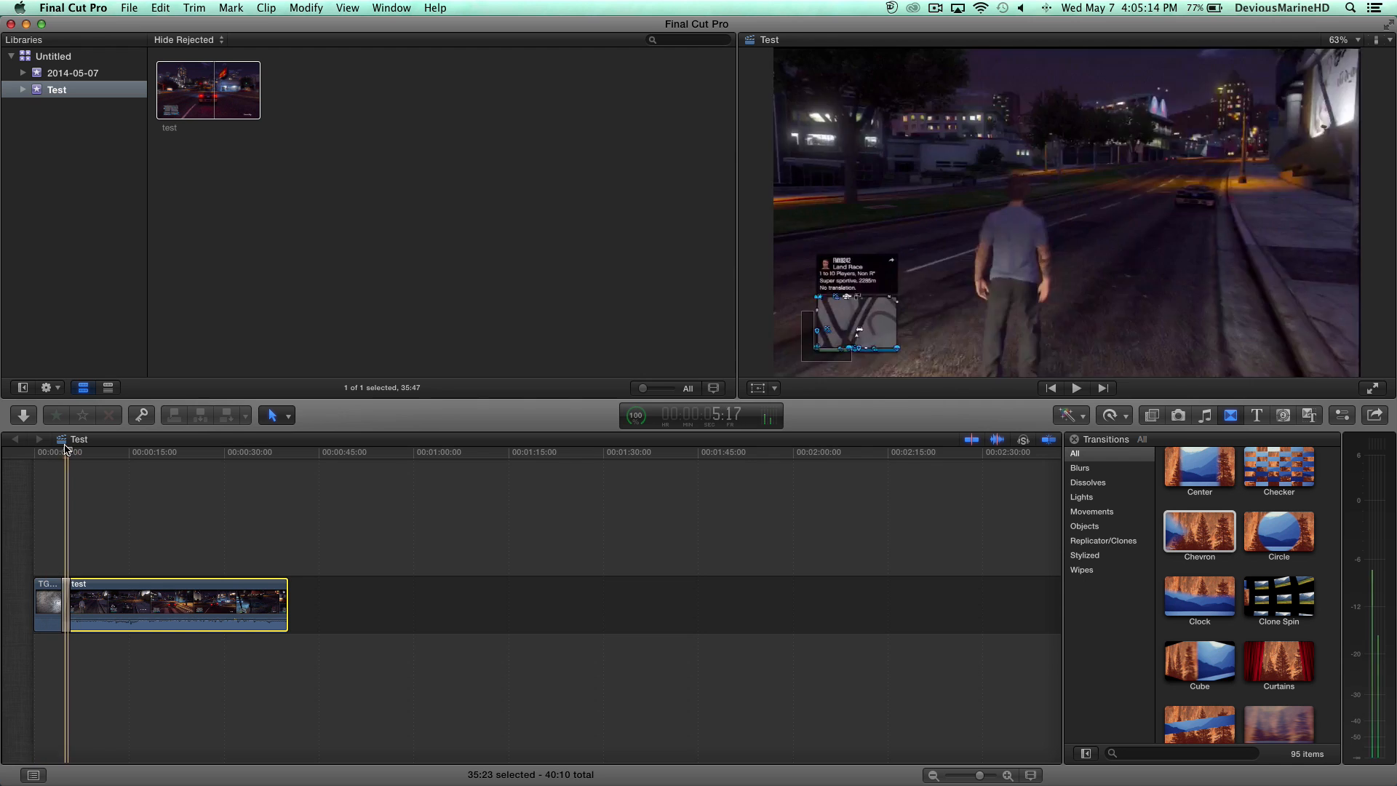
Play the timeline from just before the Chevron transition to preview it, stopping once the test clip is running
{"action": "mouse_move", "coordinate": [68, 452]}
{"action": "left_mouse_down"}
{"action": "mouse_move", "coordinate": [24, 455]}
{"action": "mouse_move", "coordinate": [62, 454]}
{"action": "left_mouse_up"}
{"action": "key", "text": "space"}
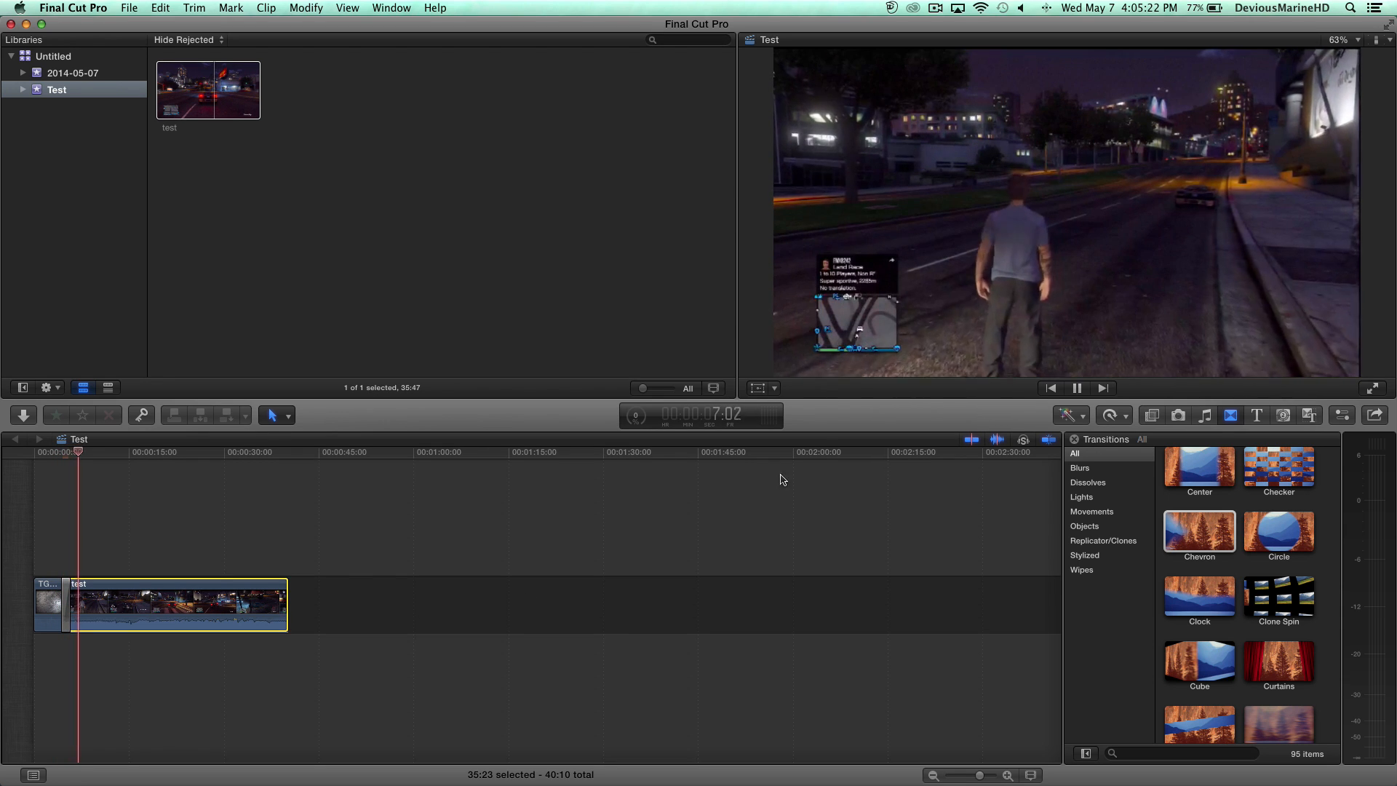
{"action": "key", "text": "space"}
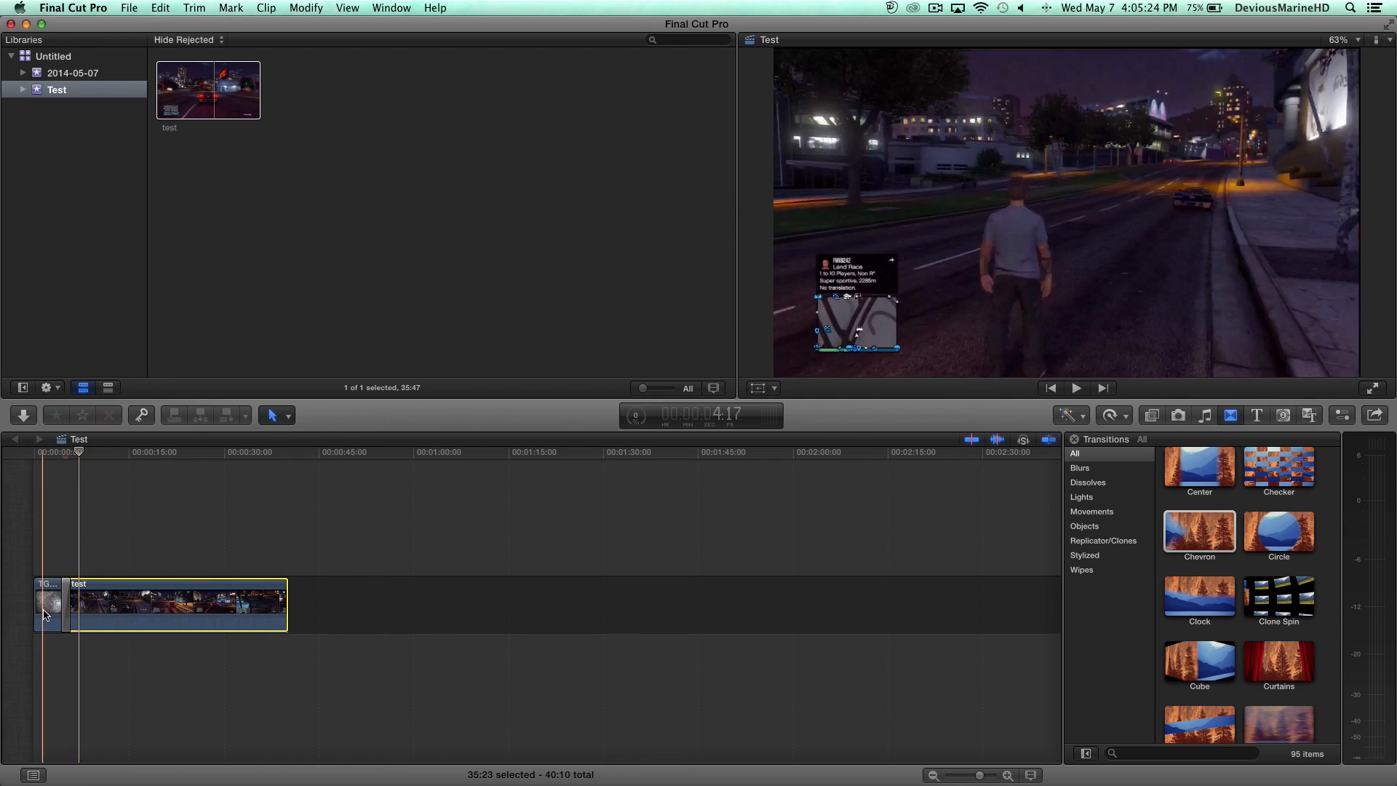
Move the playhead to the start of the test clip at 5:17 and open the Record Audio tool
{"action": "left_click", "coordinate": [79, 454]}
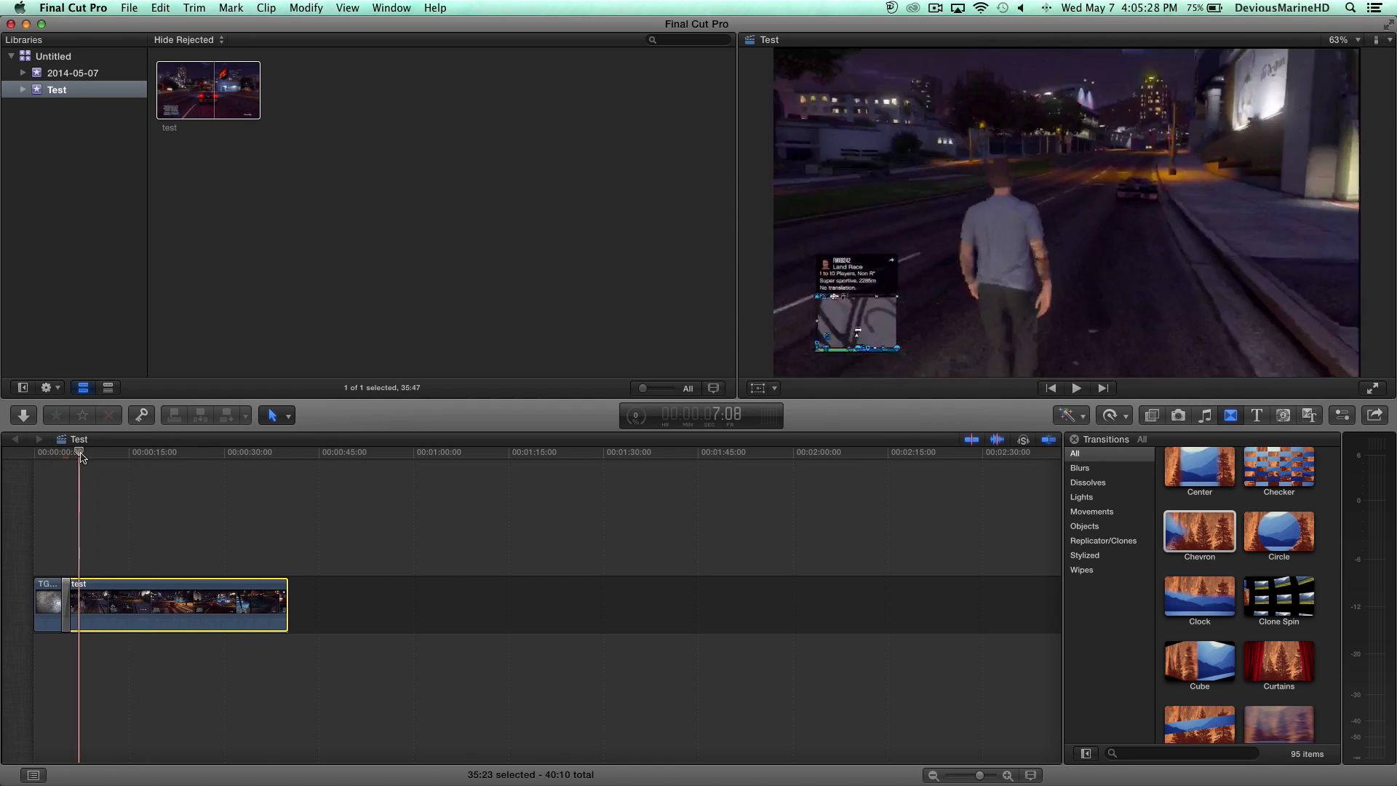
{"action": "left_click_drag", "start_coordinate": [79, 452], "coordinate": [66, 513]}
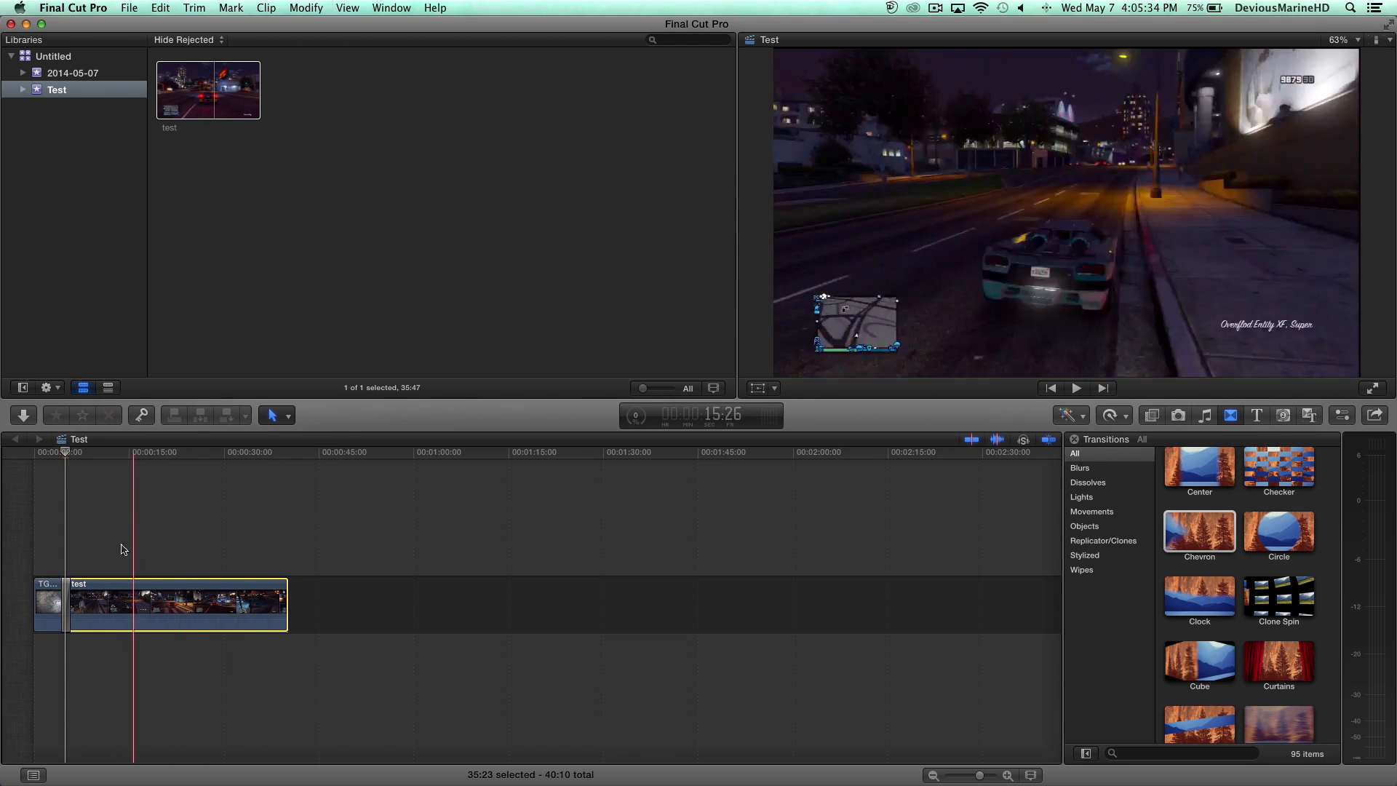
{"action": "mouse_move", "coordinate": [71, 456]}
{"action": "left_mouse_down"}
{"action": "mouse_move", "coordinate": [56, 457]}
{"action": "mouse_move", "coordinate": [71, 460]}
{"action": "left_mouse_up"}
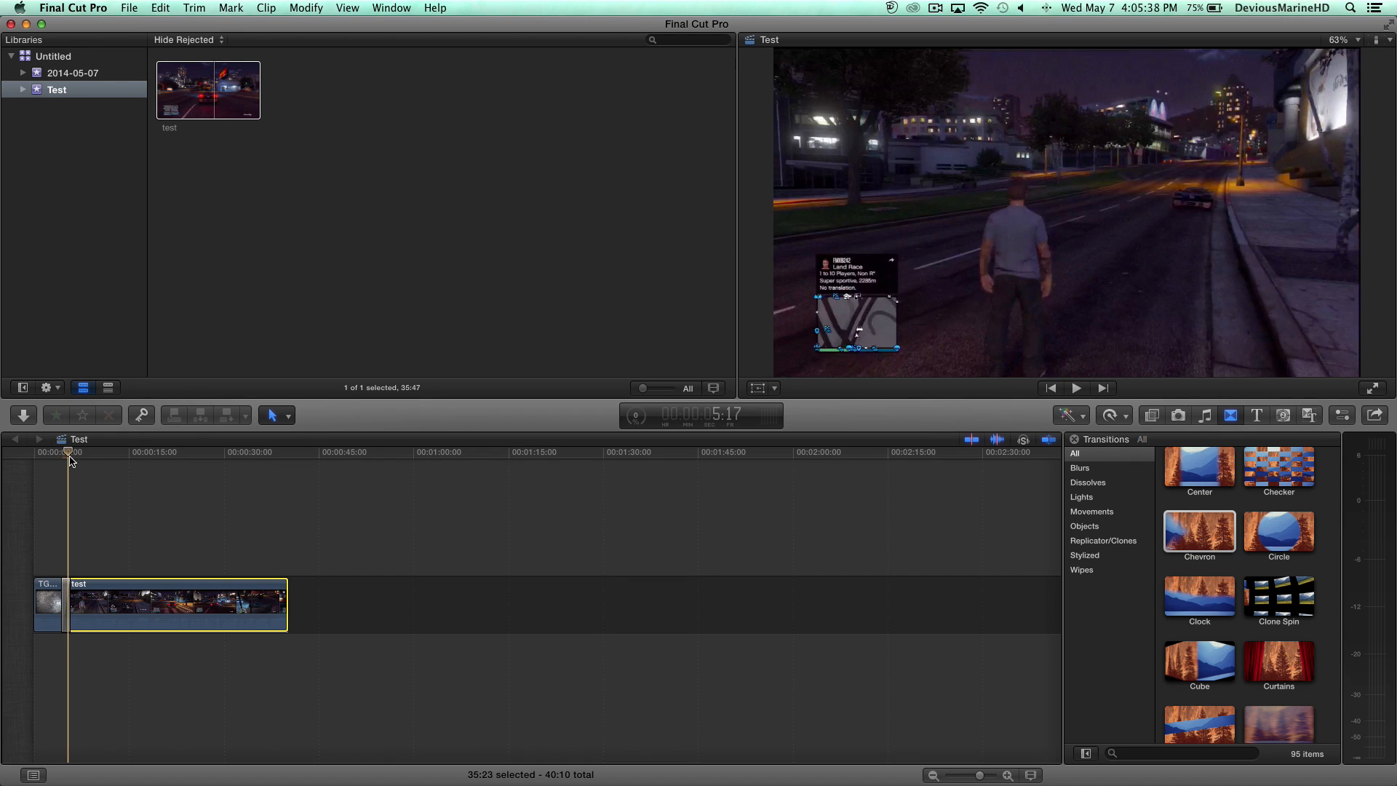
{"action": "left_click", "coordinate": [387, 8]}
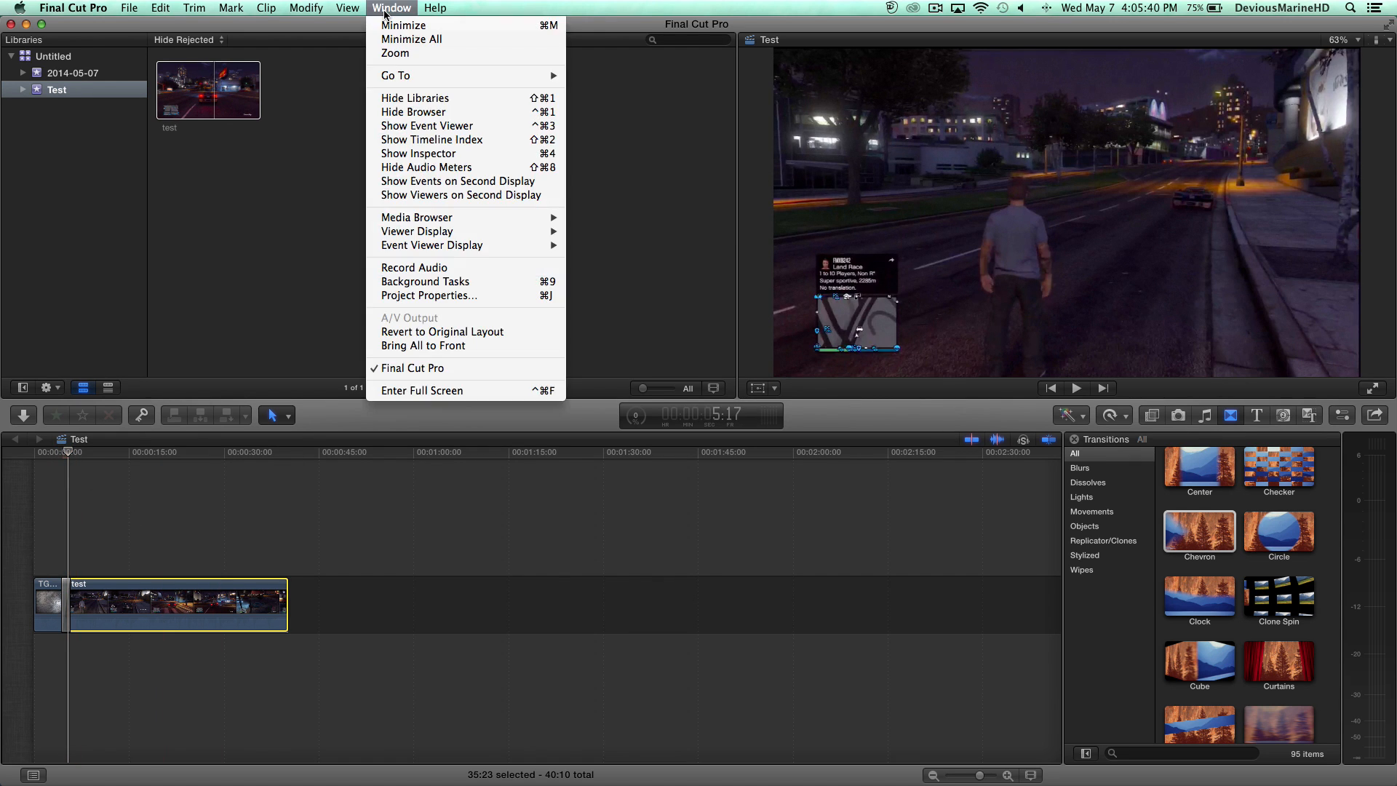
{"action": "left_click", "coordinate": [429, 267]}
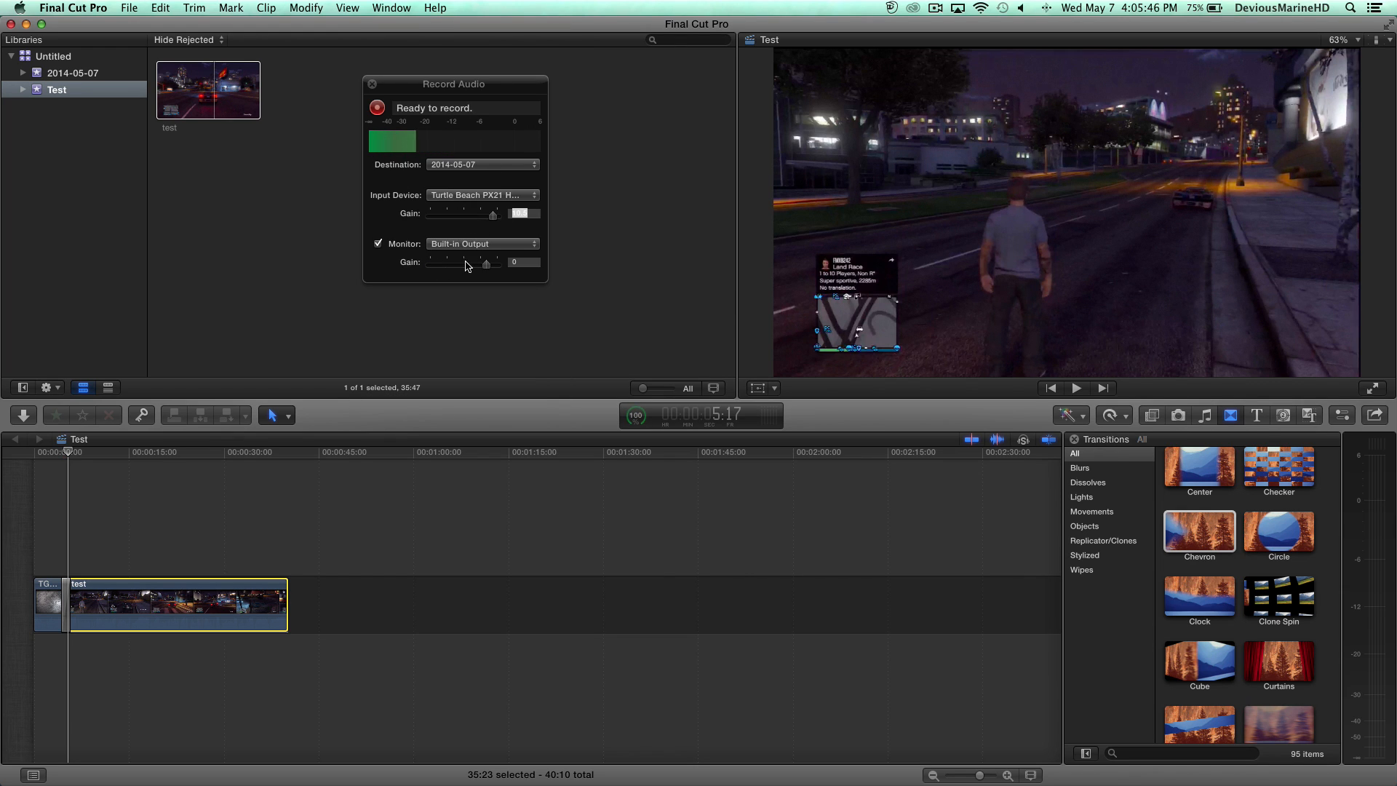
Record a short voiceover using the Turtle Beach PX21 Headset on Mono - Channel 1 with monitoring turned off
{"action": "left_click", "coordinate": [481, 195]}
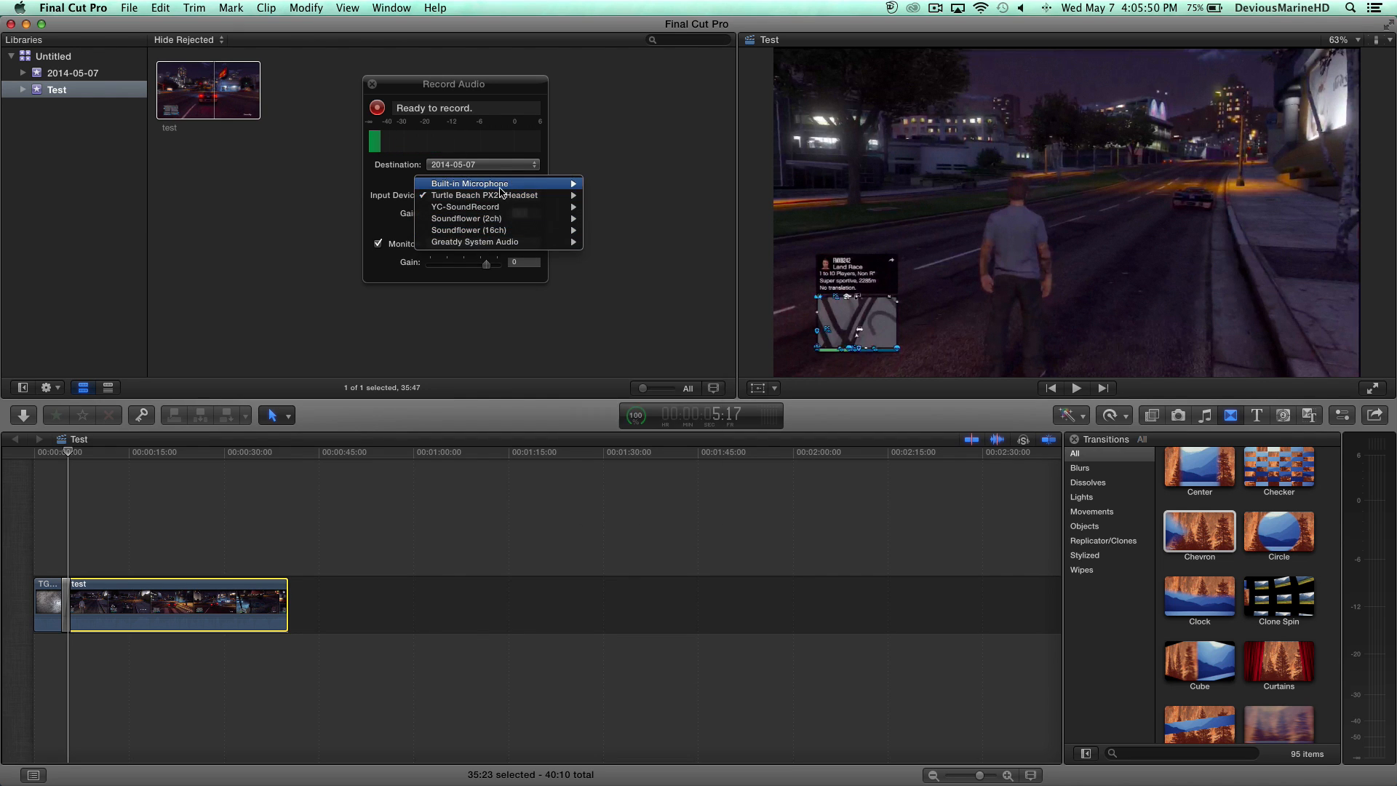
{"action": "mouse_move", "coordinate": [510, 201]}
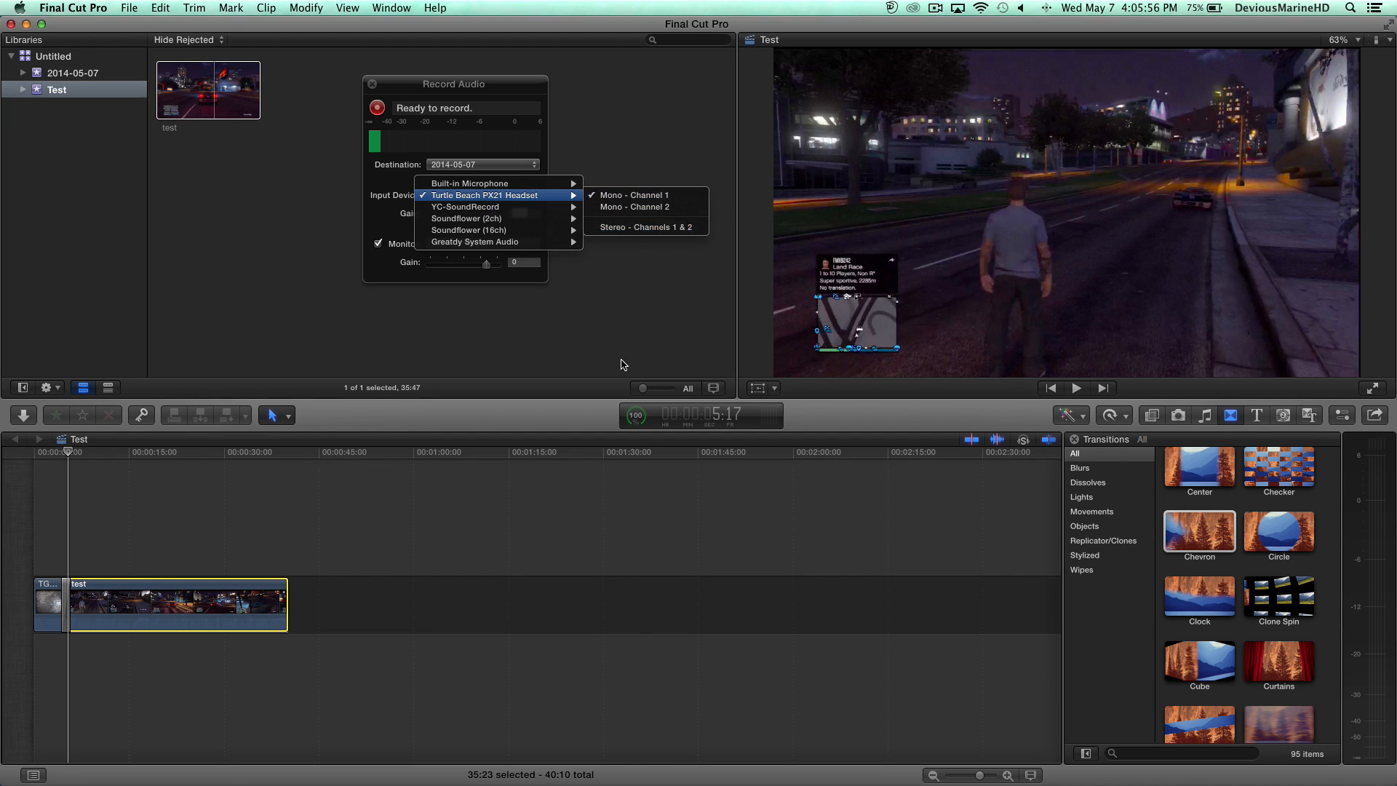
{"action": "left_click", "coordinate": [632, 228]}
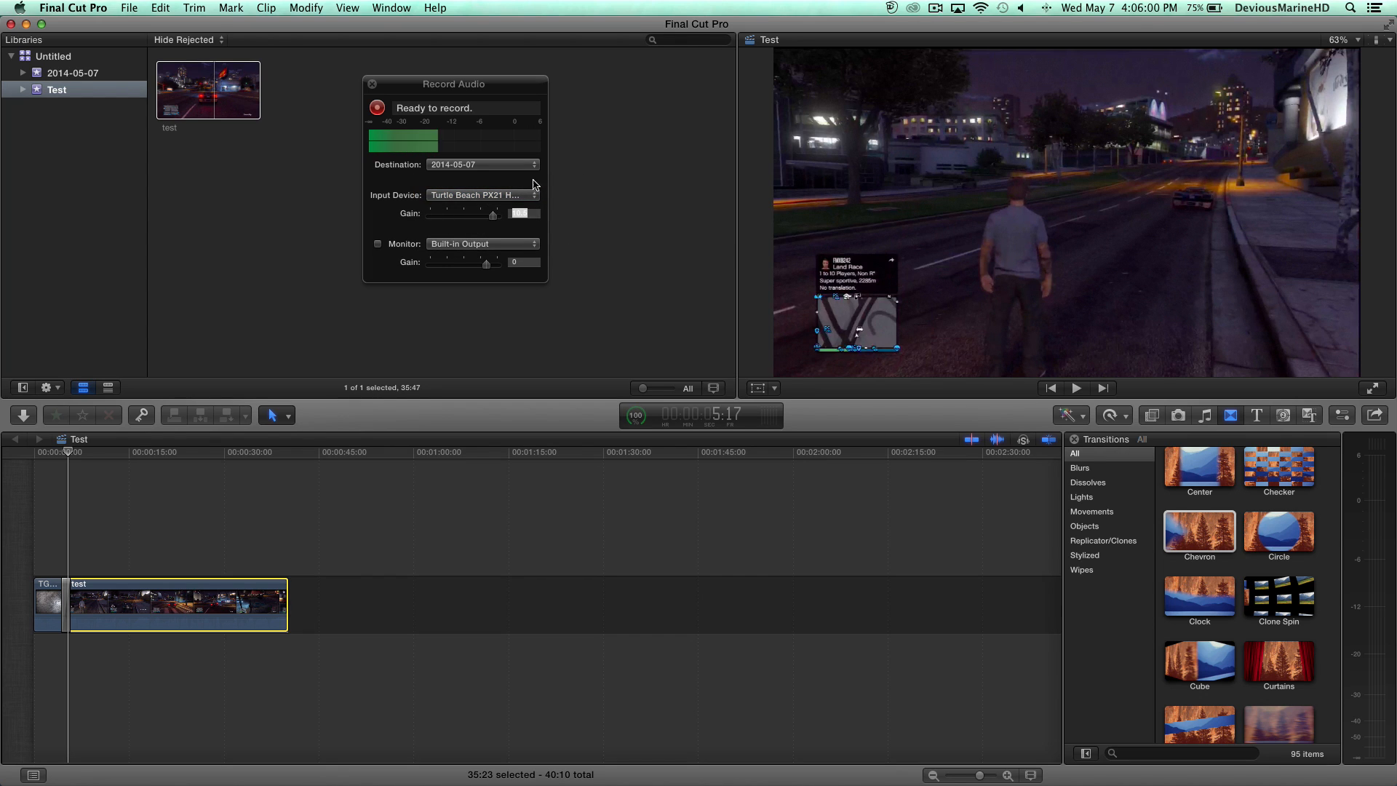
{"action": "left_click", "coordinate": [506, 197]}
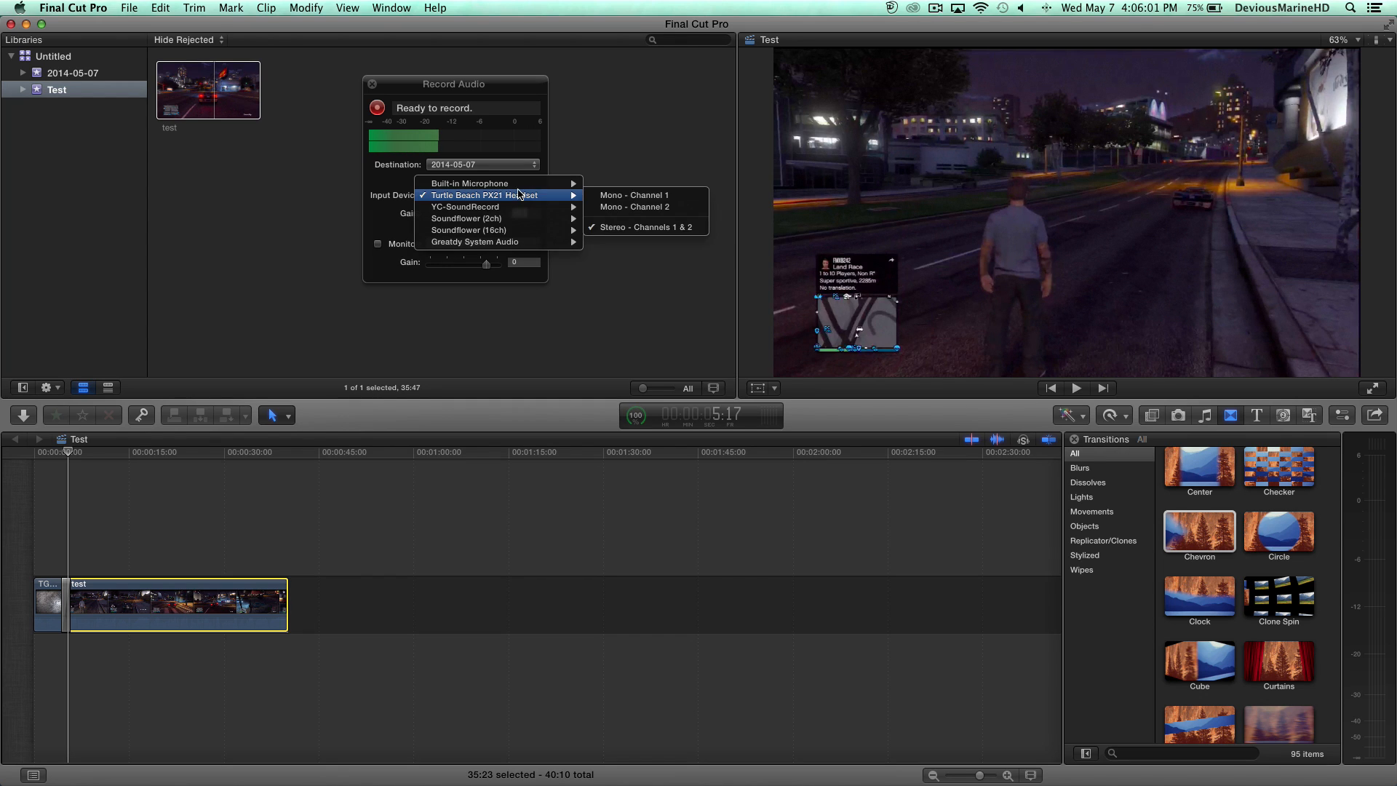
{"action": "left_click", "coordinate": [640, 195]}
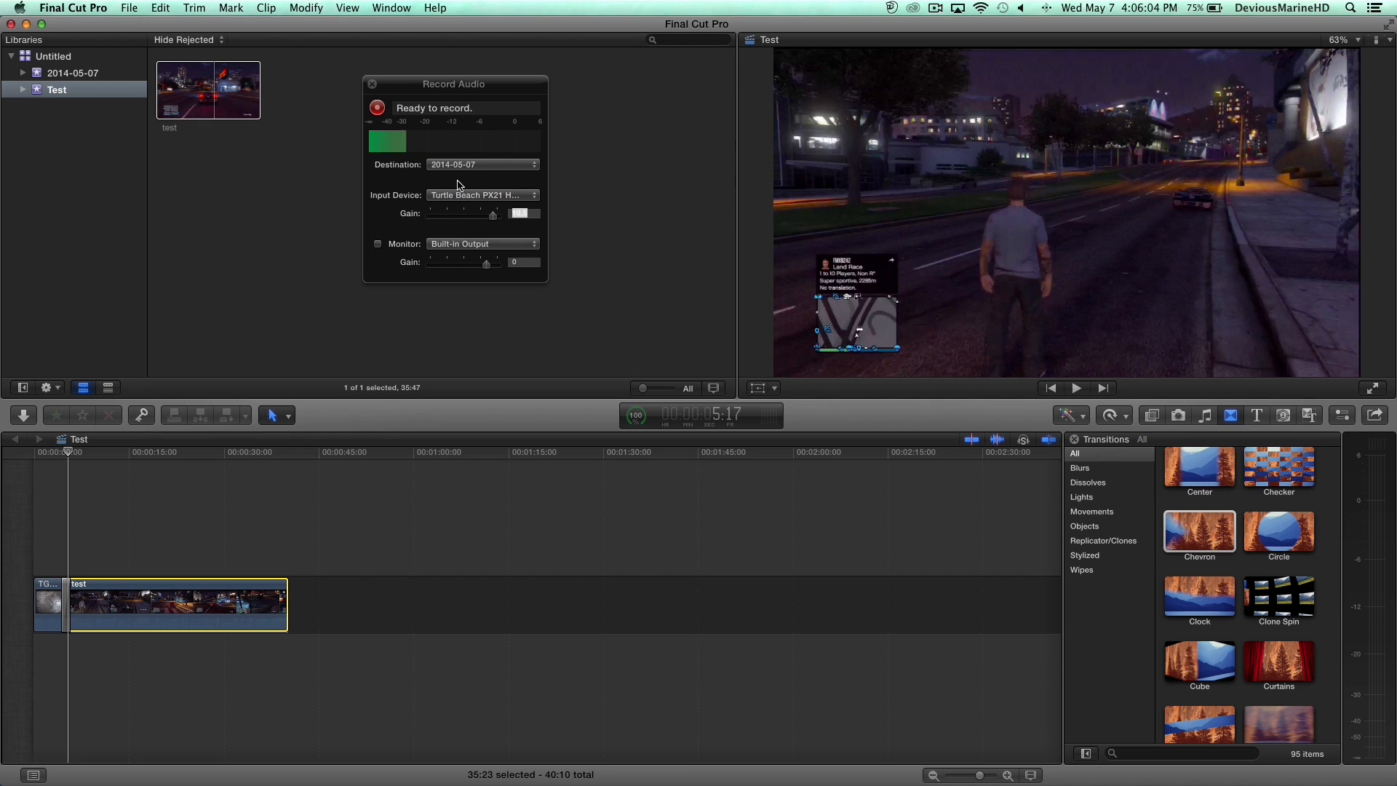
{"action": "left_click", "coordinate": [377, 108]}
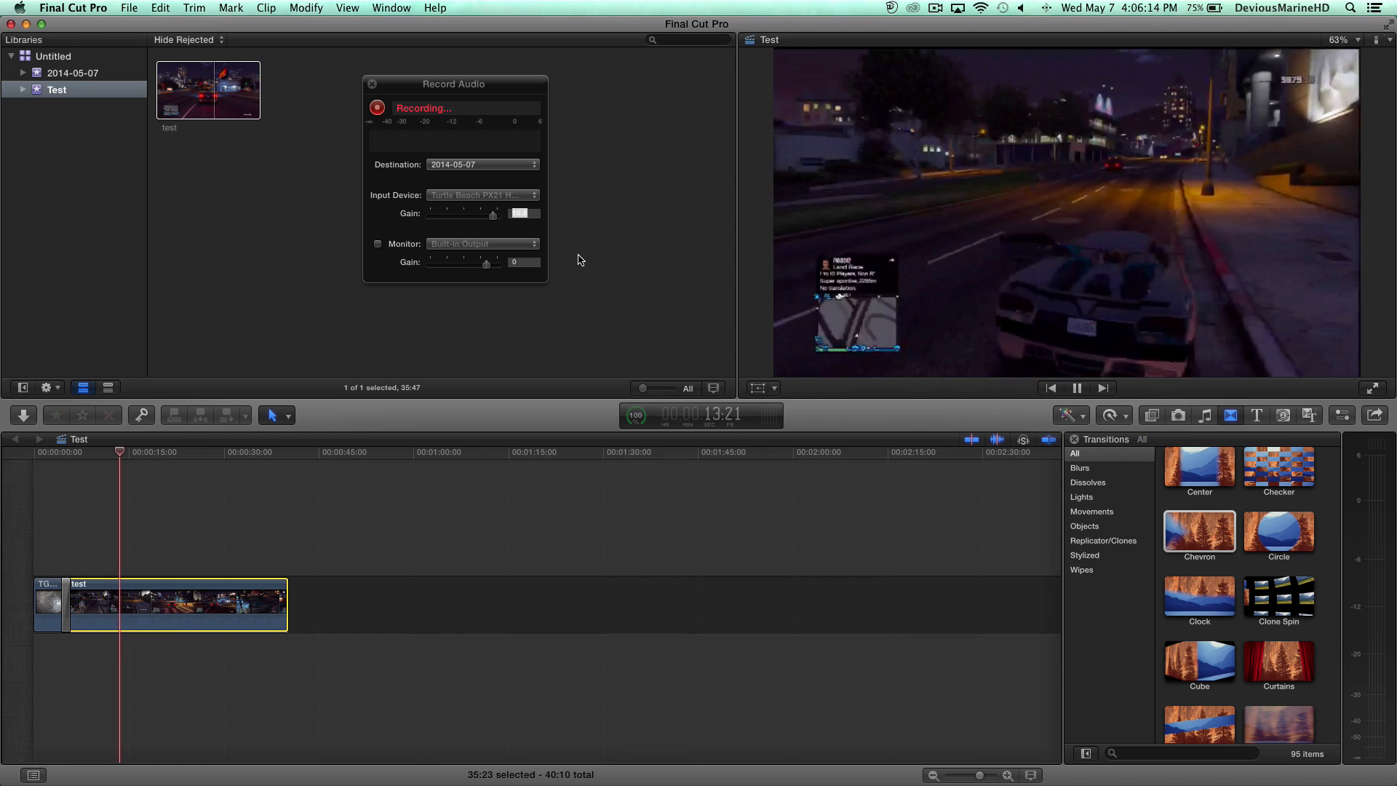
{"action": "left_click", "coordinate": [377, 108]}
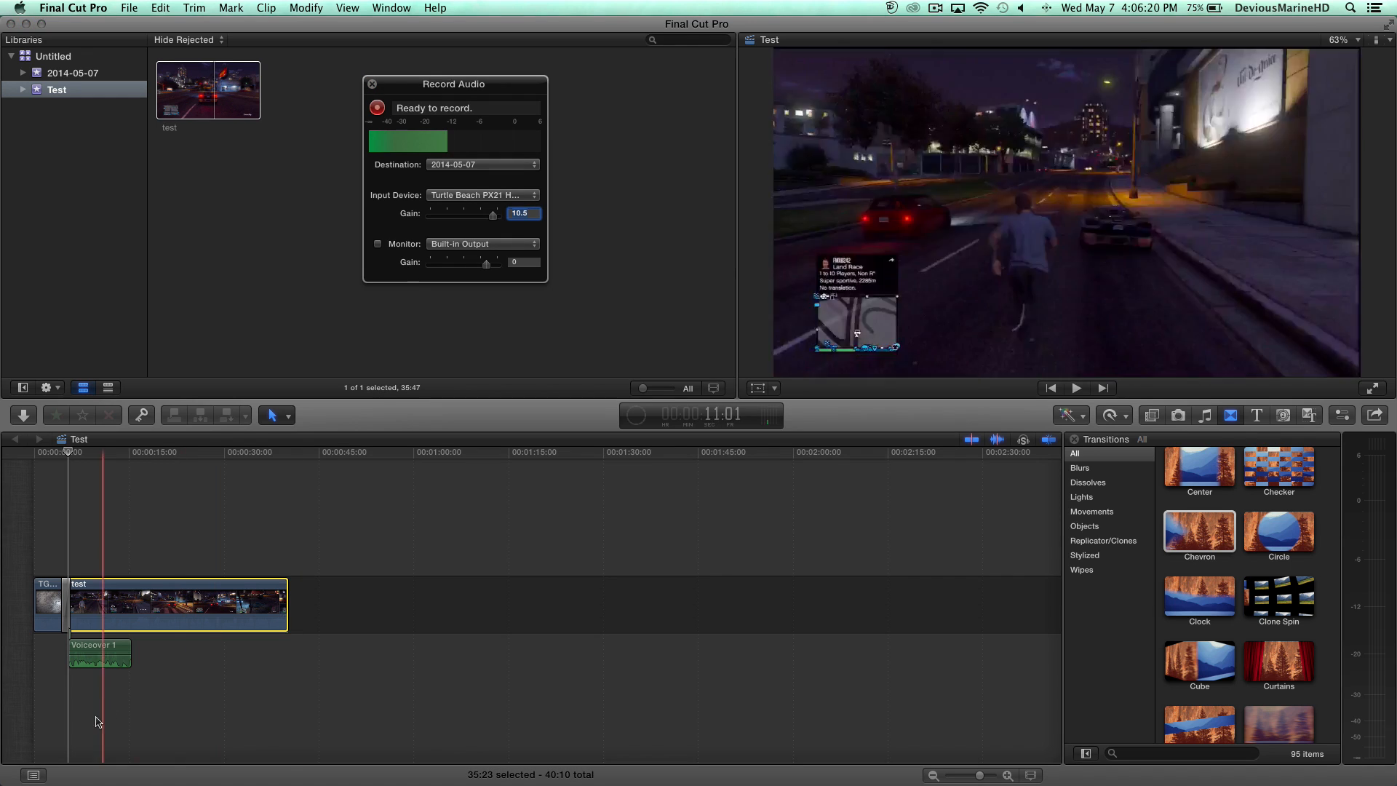
Adjust the test clip's audio level and set the TGN intro's to 2 dB, closing the audio recorder when done
{"action": "left_click", "coordinate": [109, 630]}
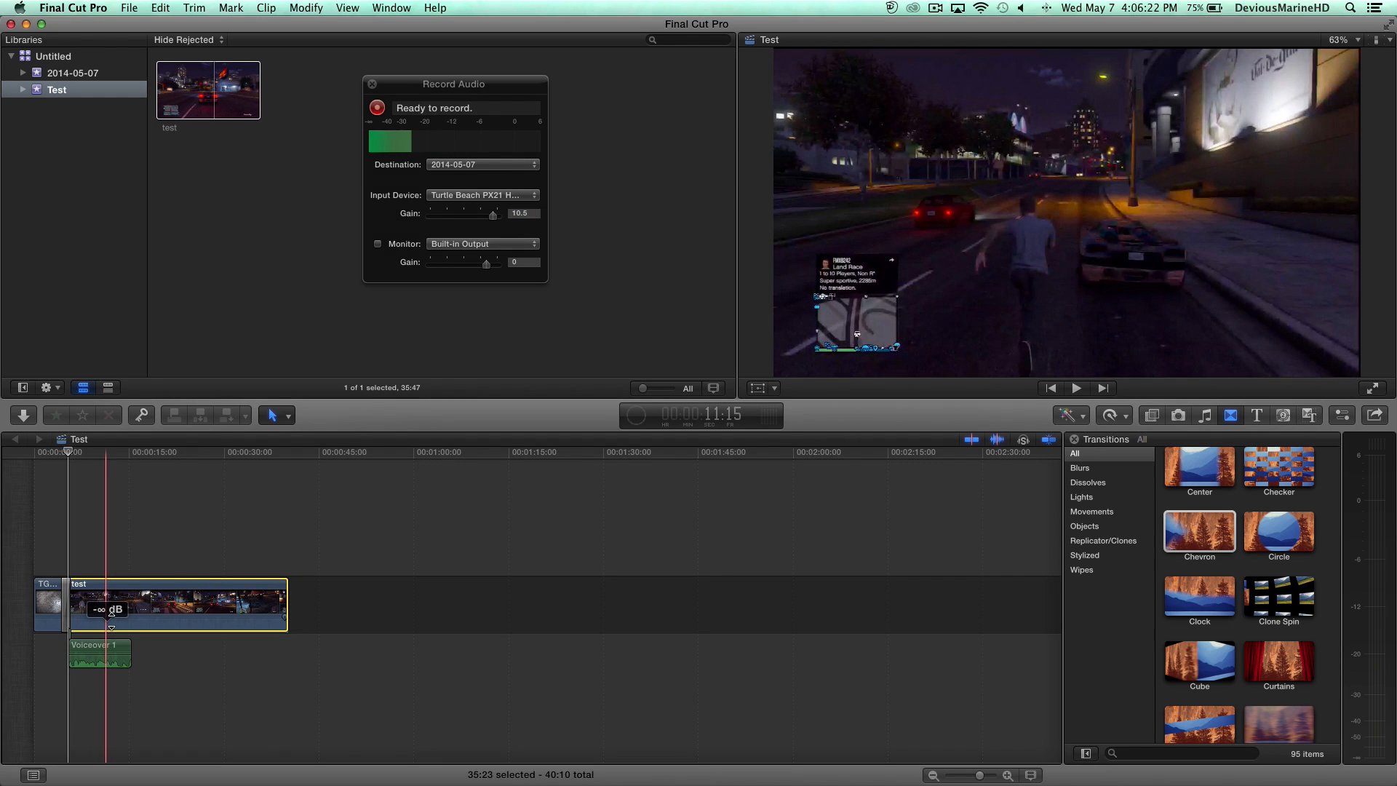
{"action": "left_click_drag", "start_coordinate": [116, 619], "coordinate": [118, 621]}
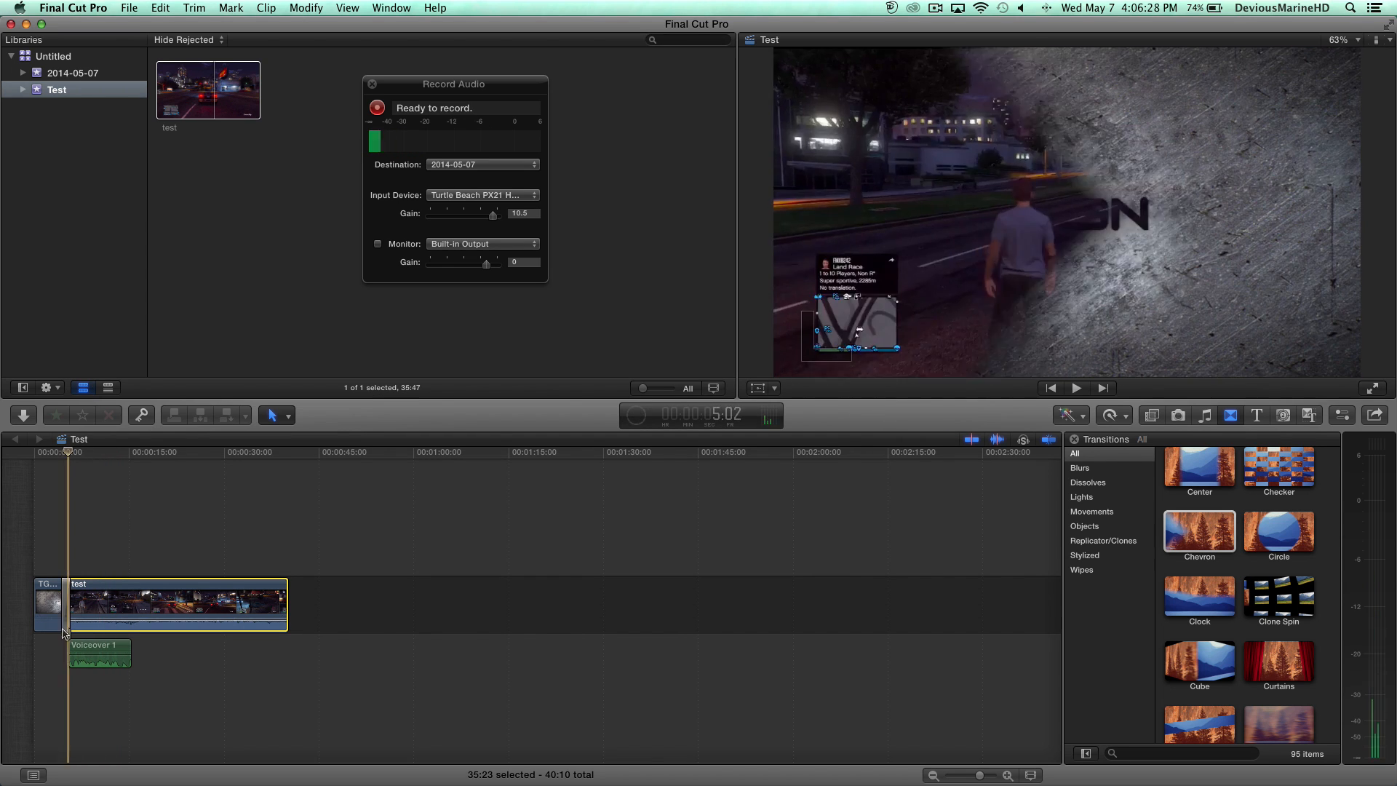
{"action": "left_click_drag", "start_coordinate": [60, 630], "coordinate": [54, 618]}
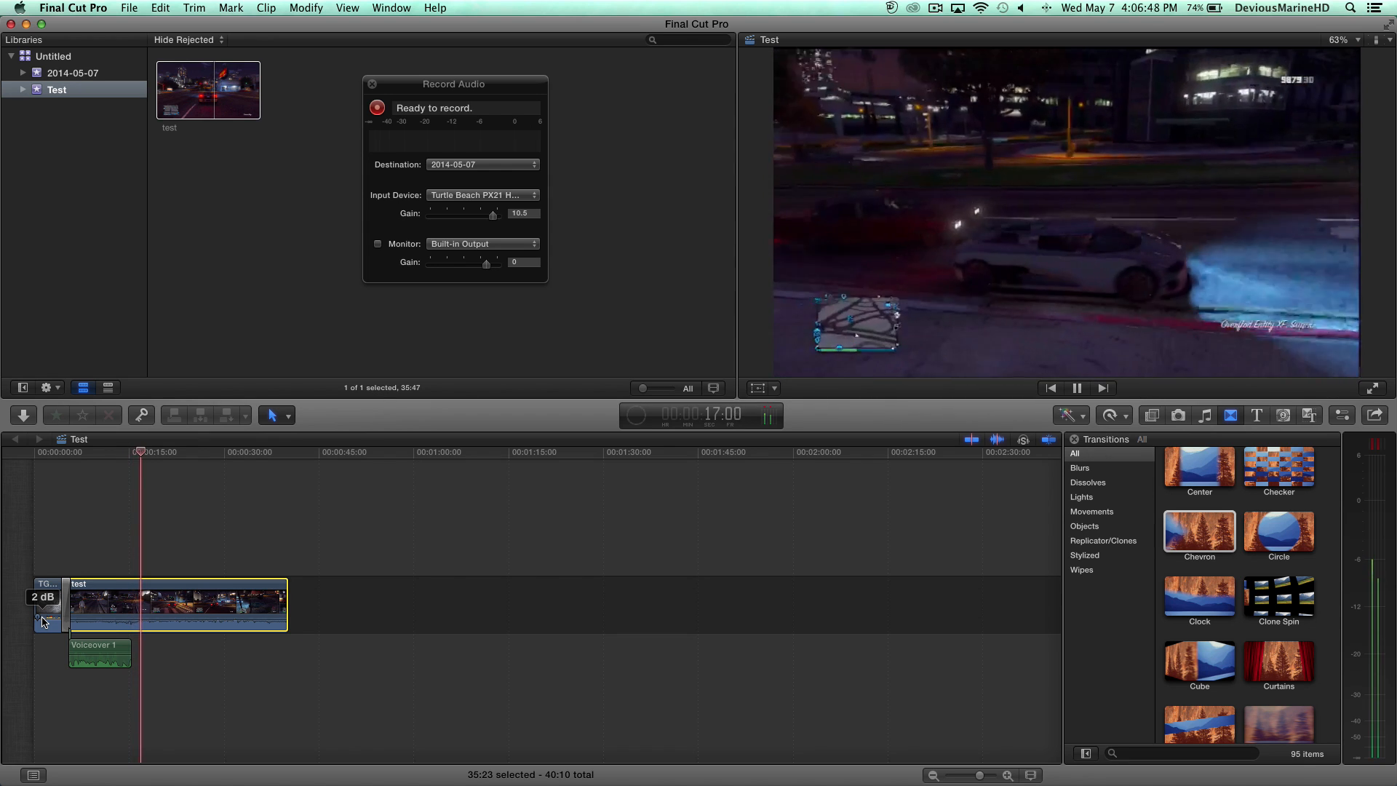
{"action": "key", "text": "space"}
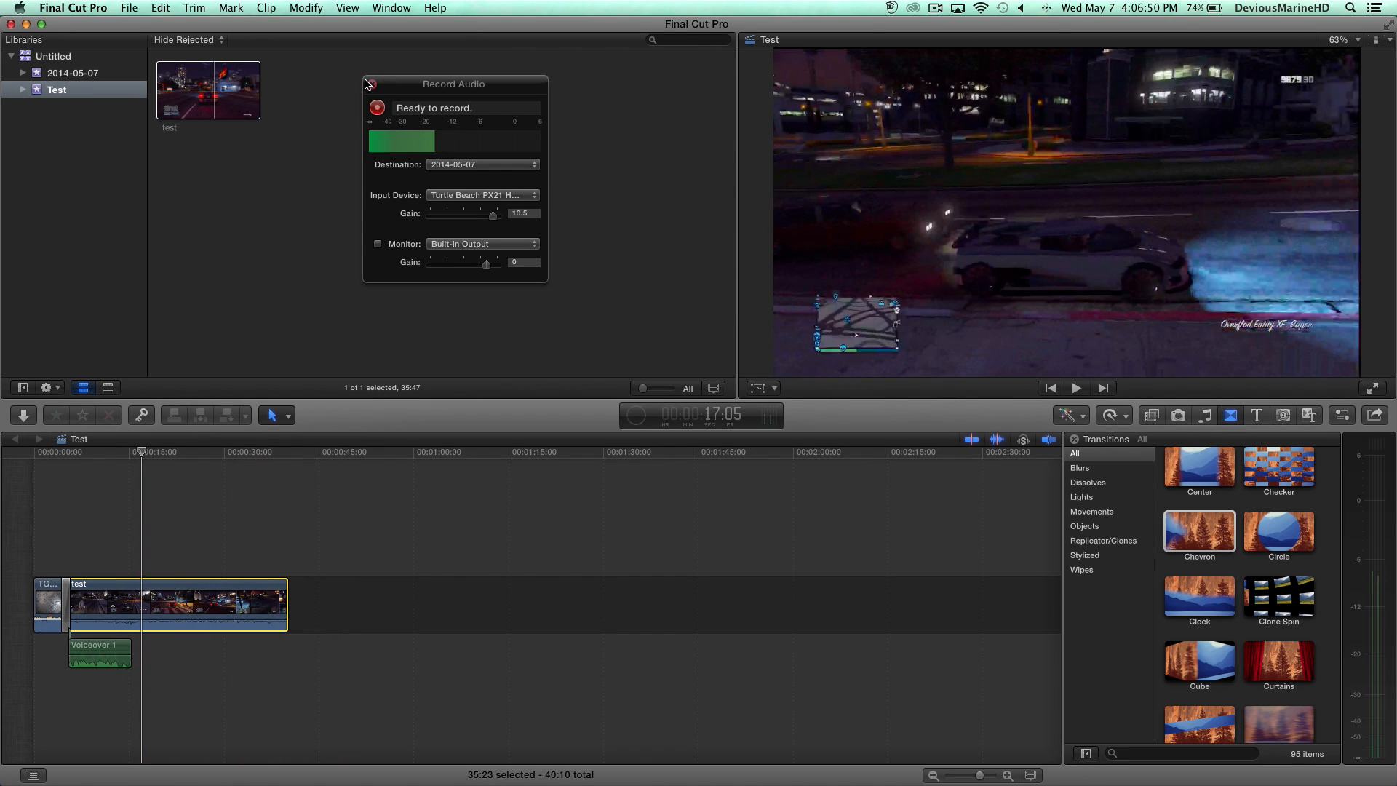
{"action": "left_click", "coordinate": [372, 84]}
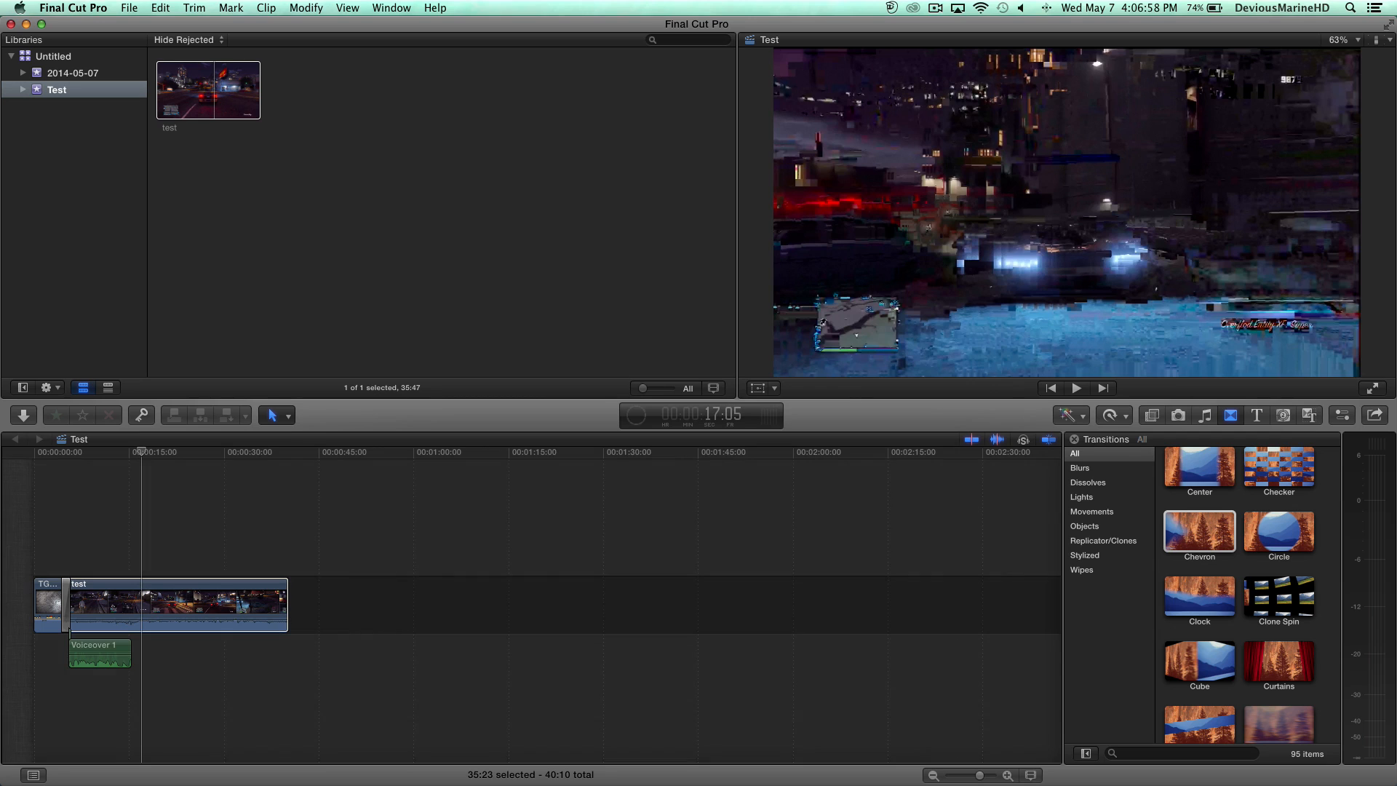
Apply the Fade To Color transition to the end of the test clip and append the short closing clip after it
{"action": "scroll", "coordinate": [1201, 575], "scroll_direction": "down", "scroll_amount": 3}
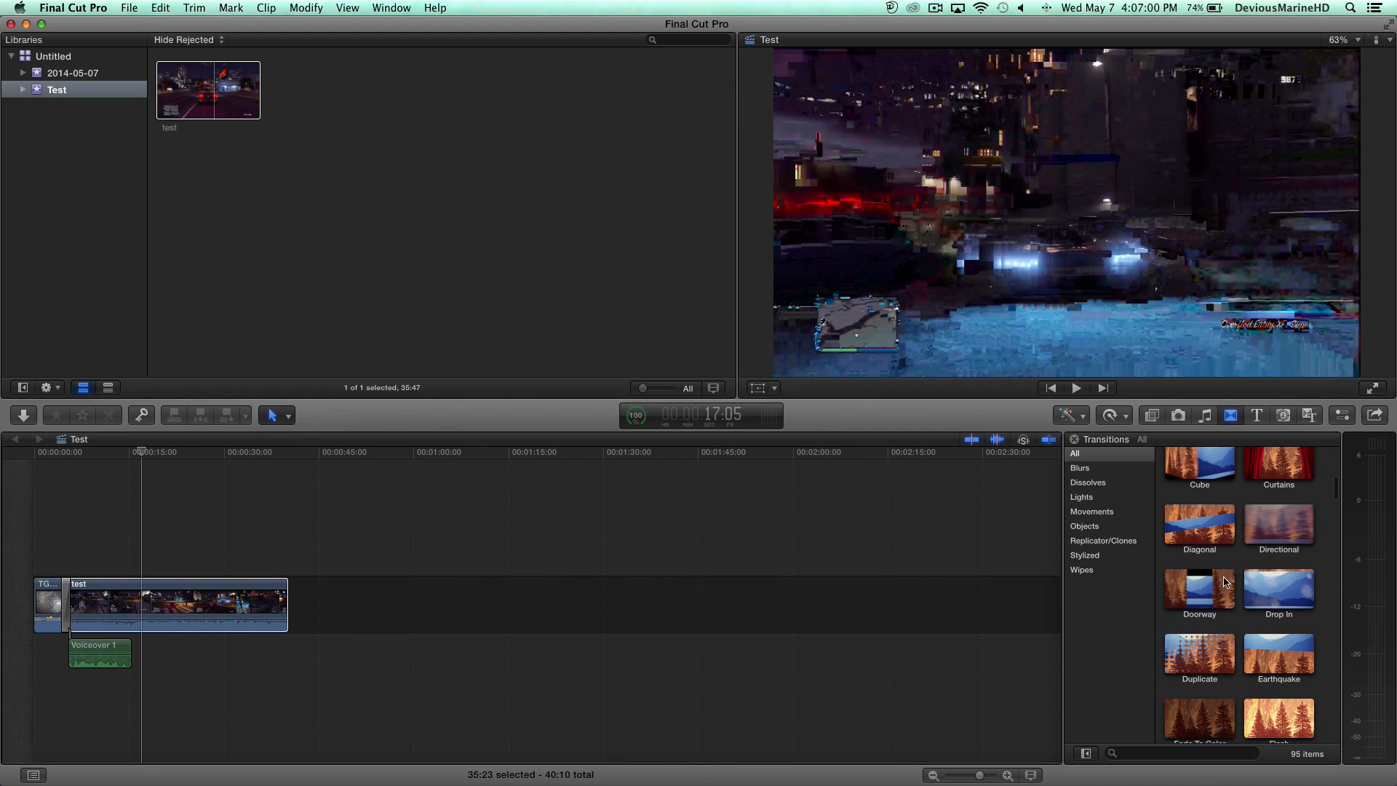
{"action": "scroll", "coordinate": [1199, 611], "scroll_direction": "down", "scroll_amount": 2}
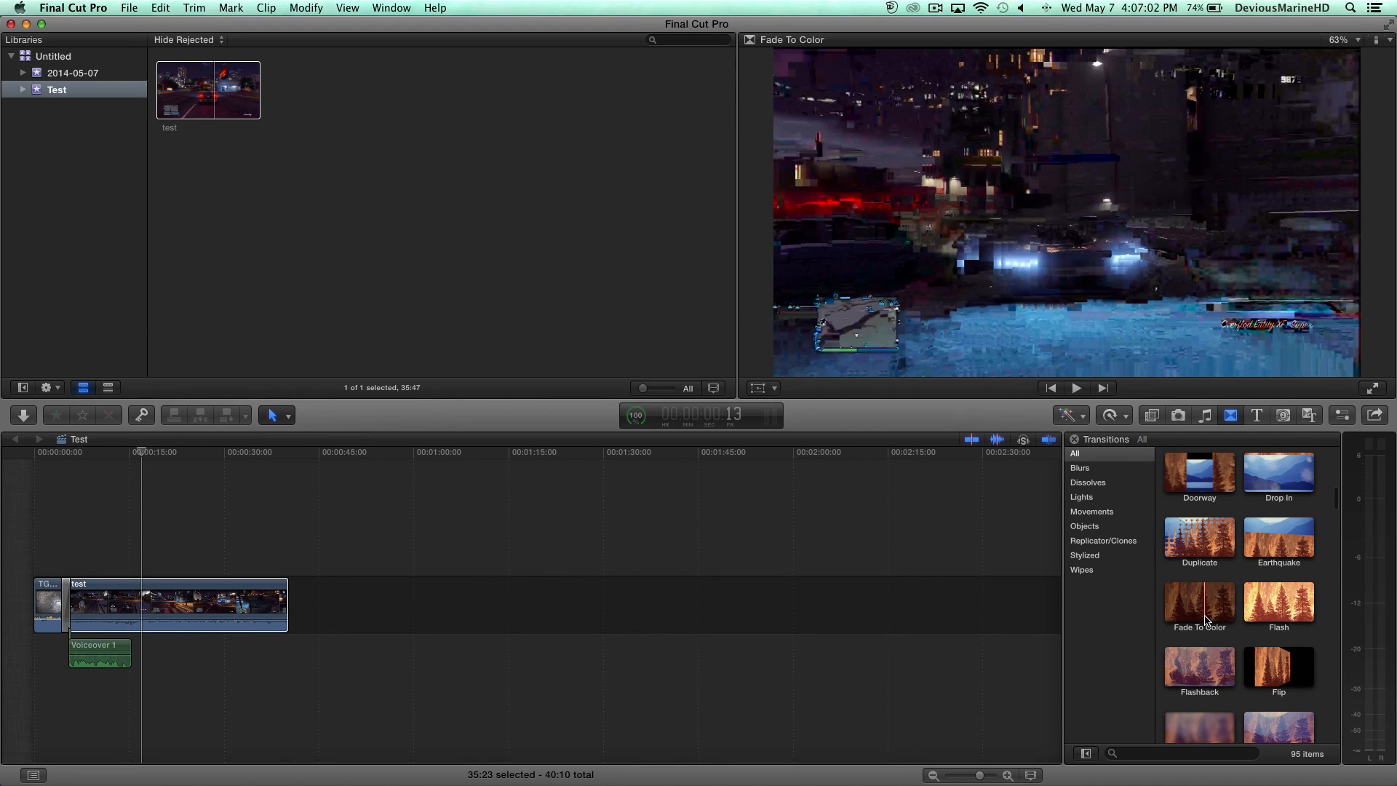
{"action": "left_click_drag", "start_coordinate": [1199, 611], "coordinate": [286, 613]}
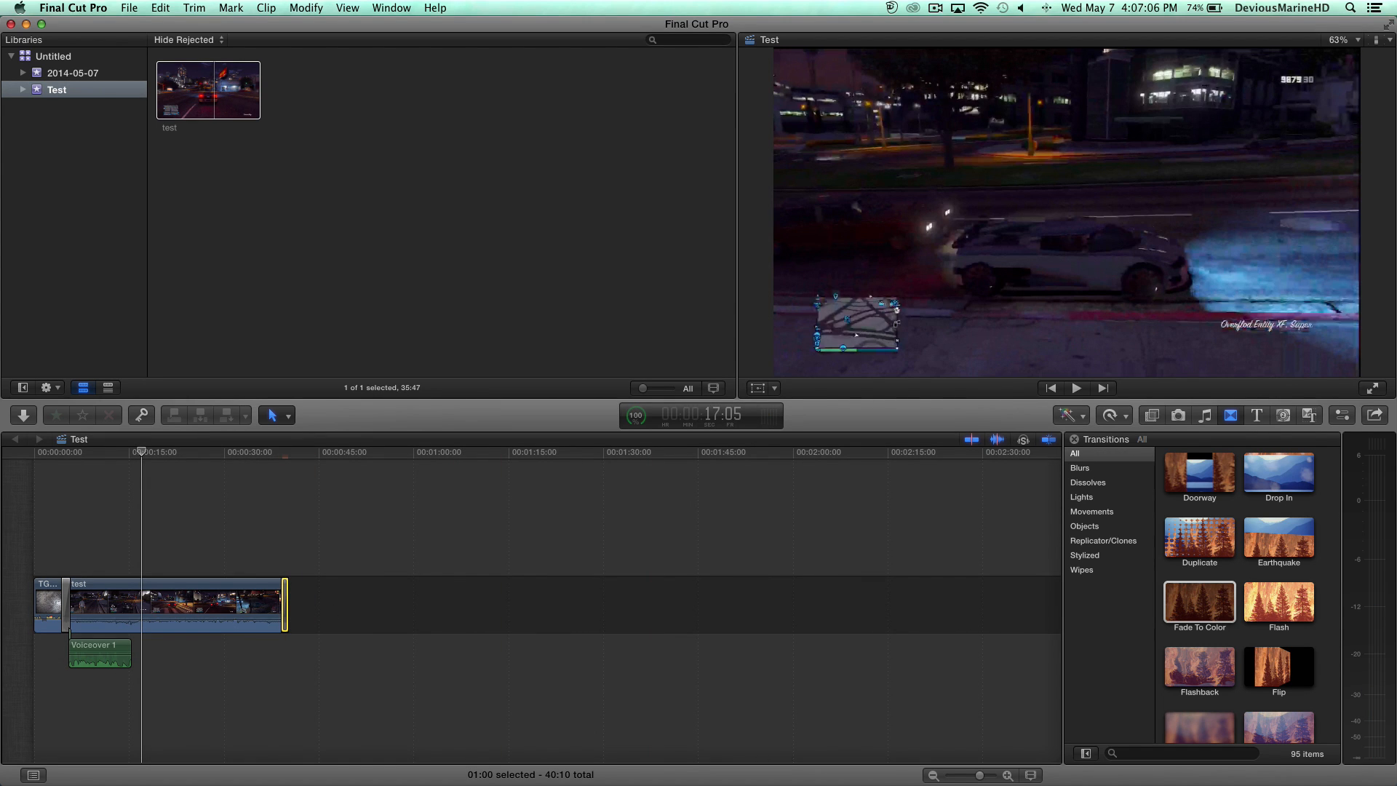
{"action": "left_click_drag", "start_coordinate": [1396, 684], "coordinate": [430, 594]}
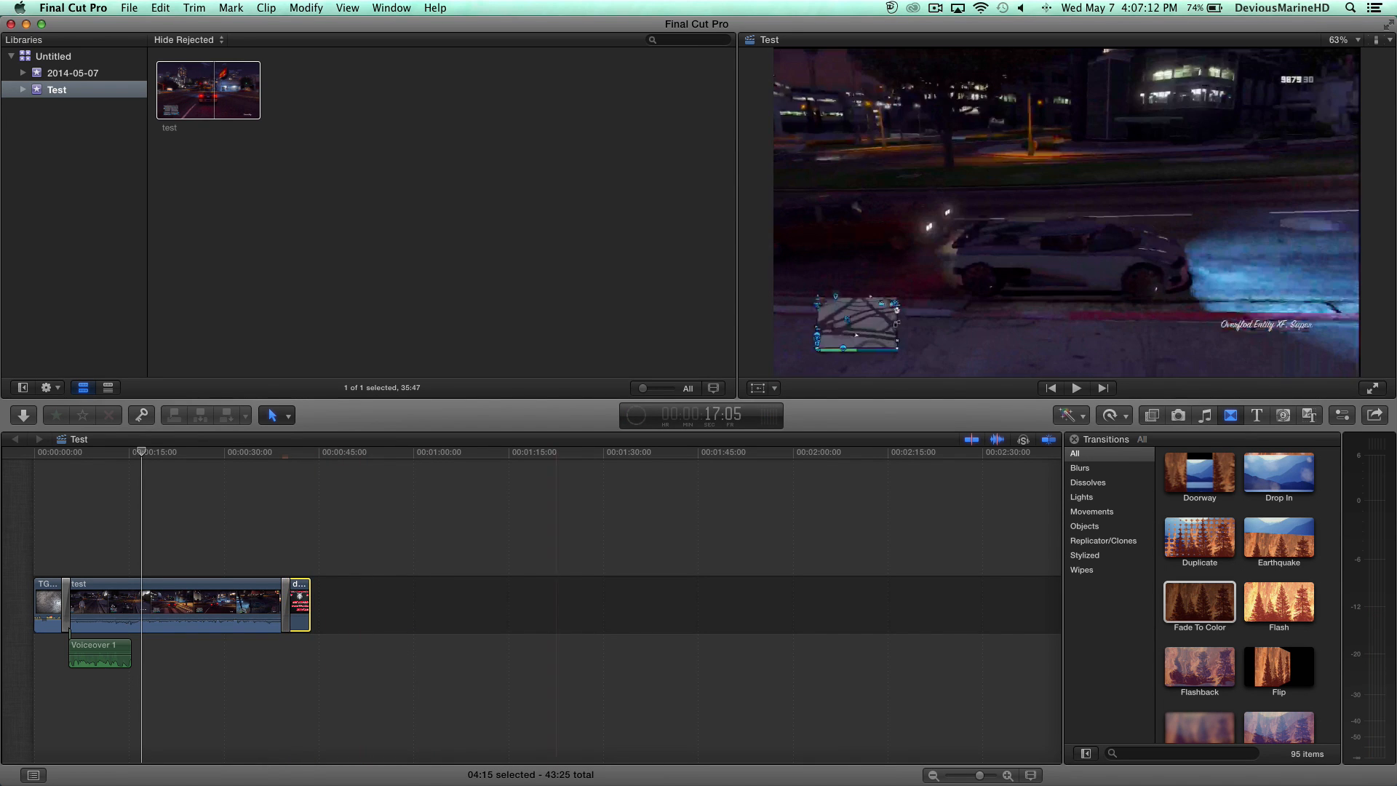
{"action": "left_click", "coordinate": [1074, 439]}
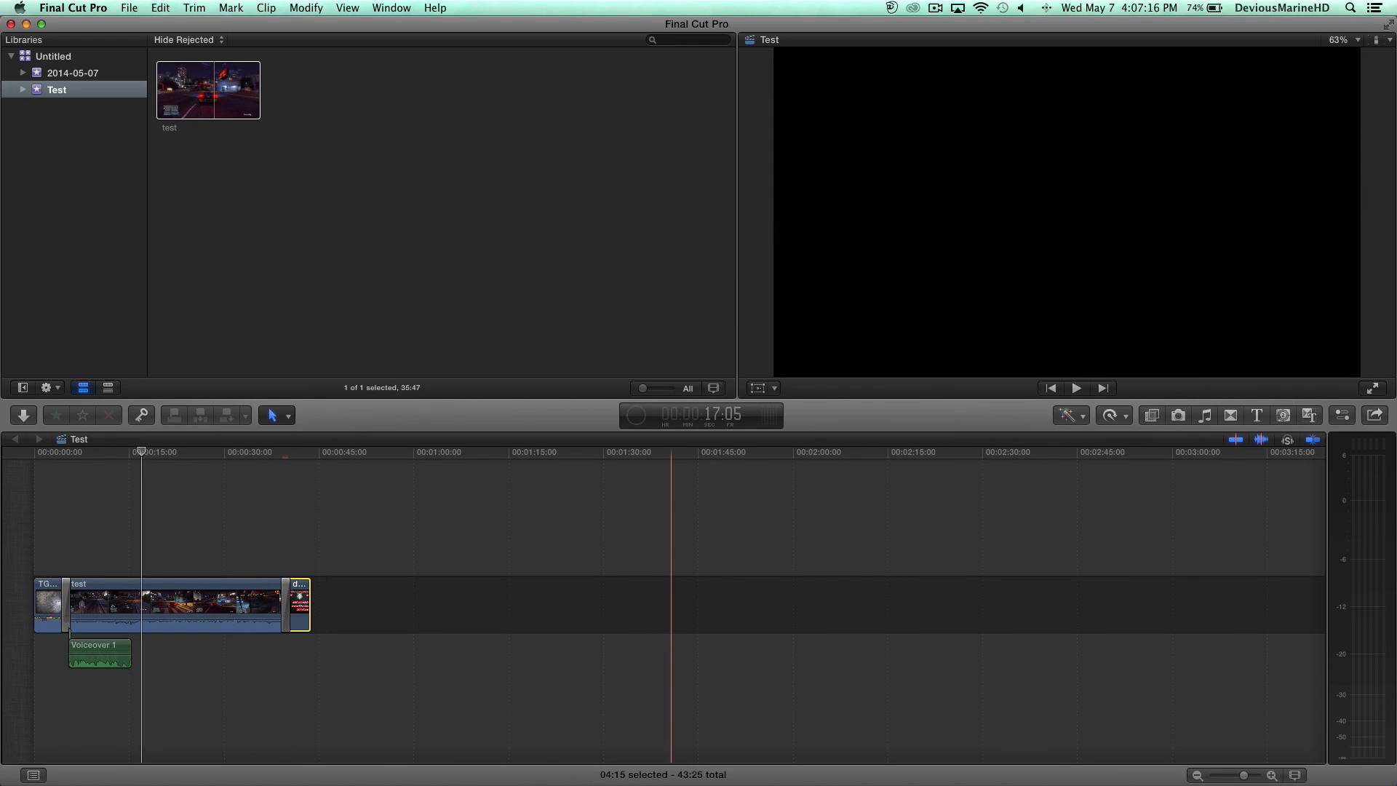
Switch to Finder and look through the Downloads folder for a music track, minimizing the window when done
{"action": "key", "text": "super+Tab"}
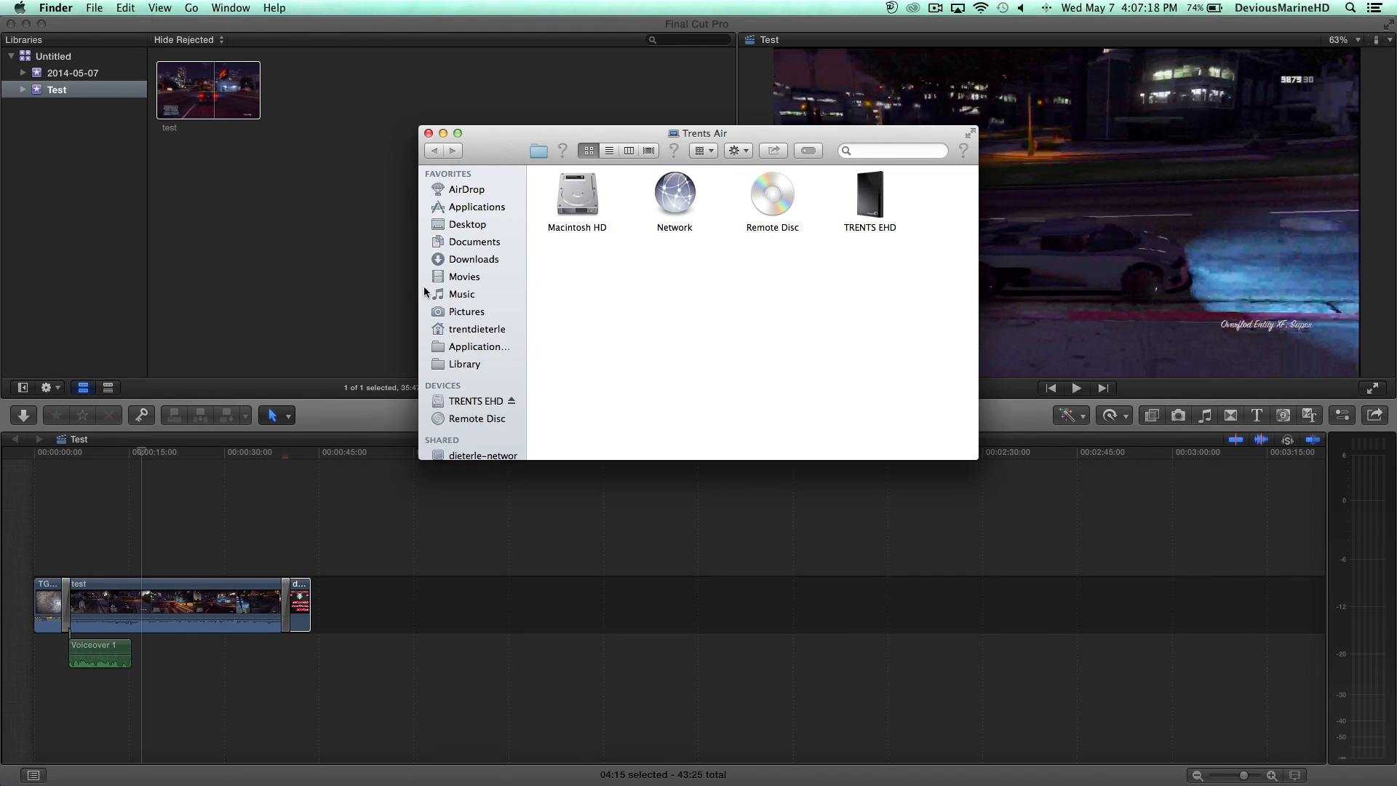
{"action": "left_click", "coordinate": [467, 208]}
{"action": "left_click", "coordinate": [467, 225]}
{"action": "left_click", "coordinate": [475, 260]}
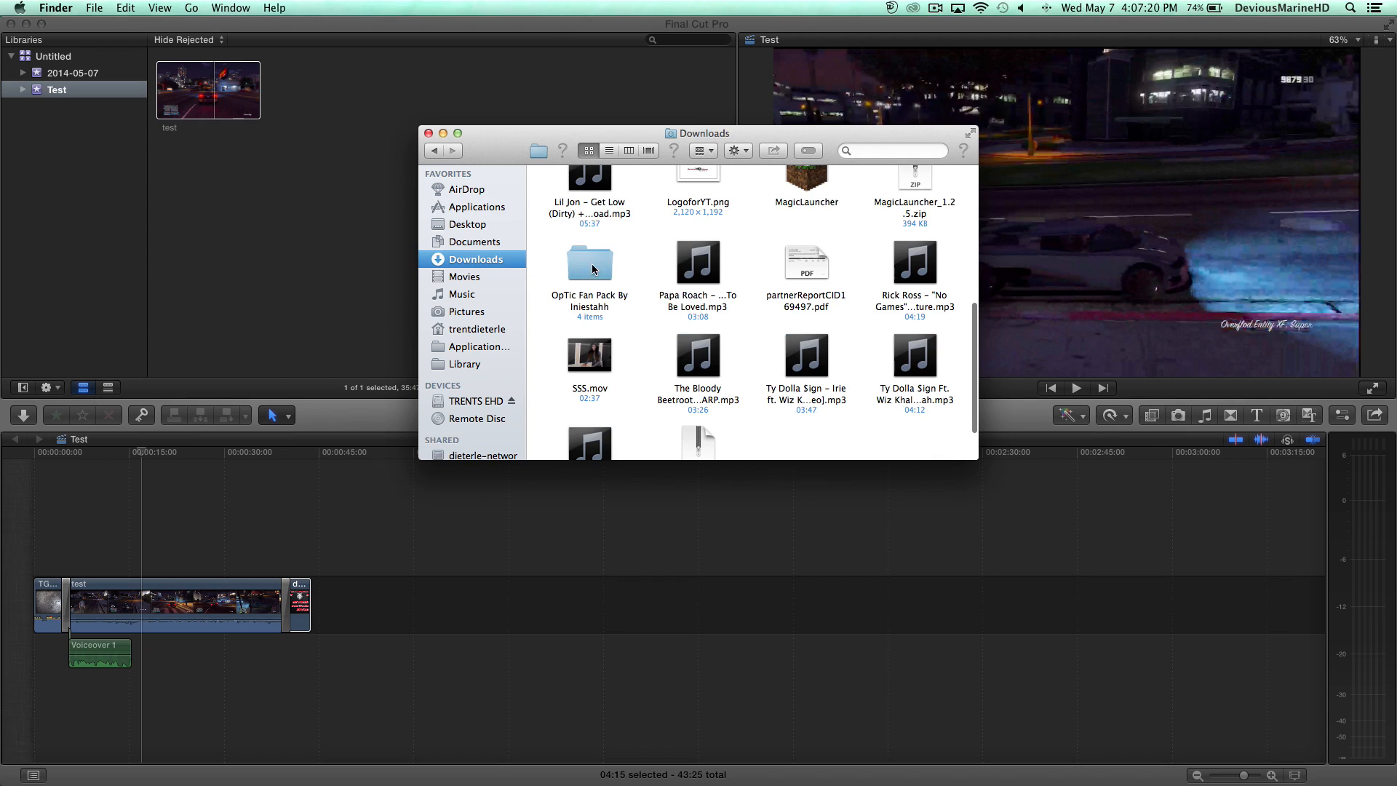
{"action": "scroll", "coordinate": [762, 294], "scroll_direction": "down", "scroll_amount": 3}
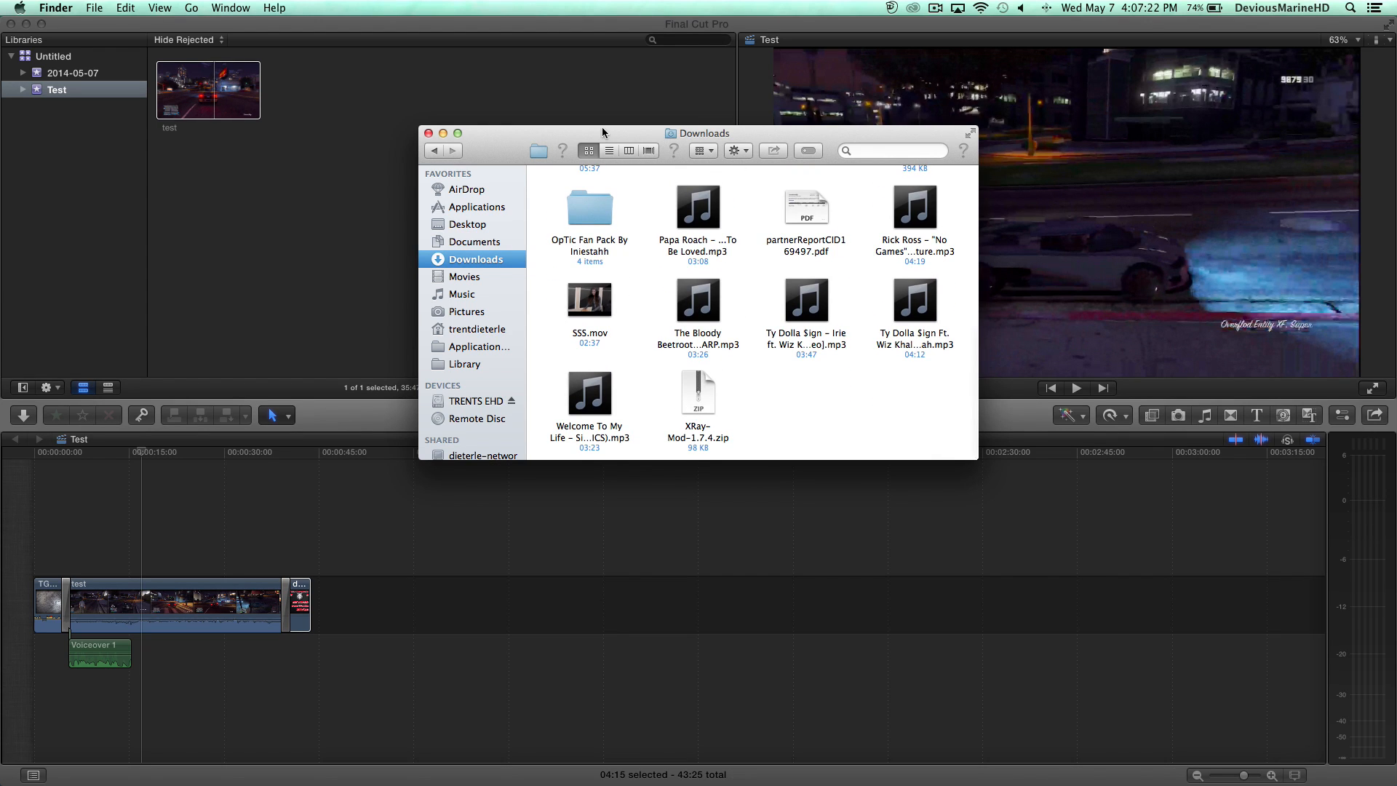
{"action": "key", "text": "super+m"}
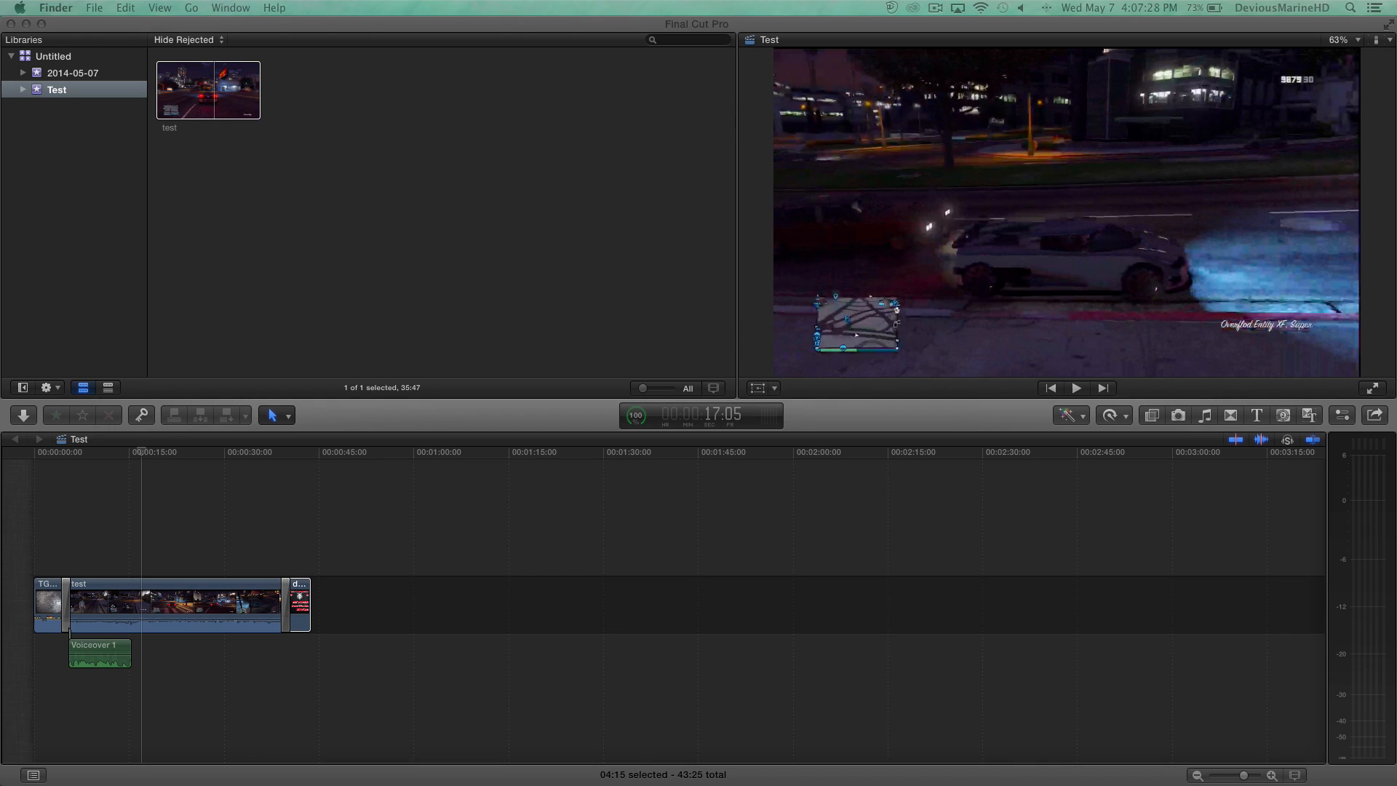
Add the Rick Ross "No Games" track beneath the end of the test clip and lower its volume
{"action": "left_click_drag", "start_coordinate": [1371, 745], "coordinate": [298, 652]}
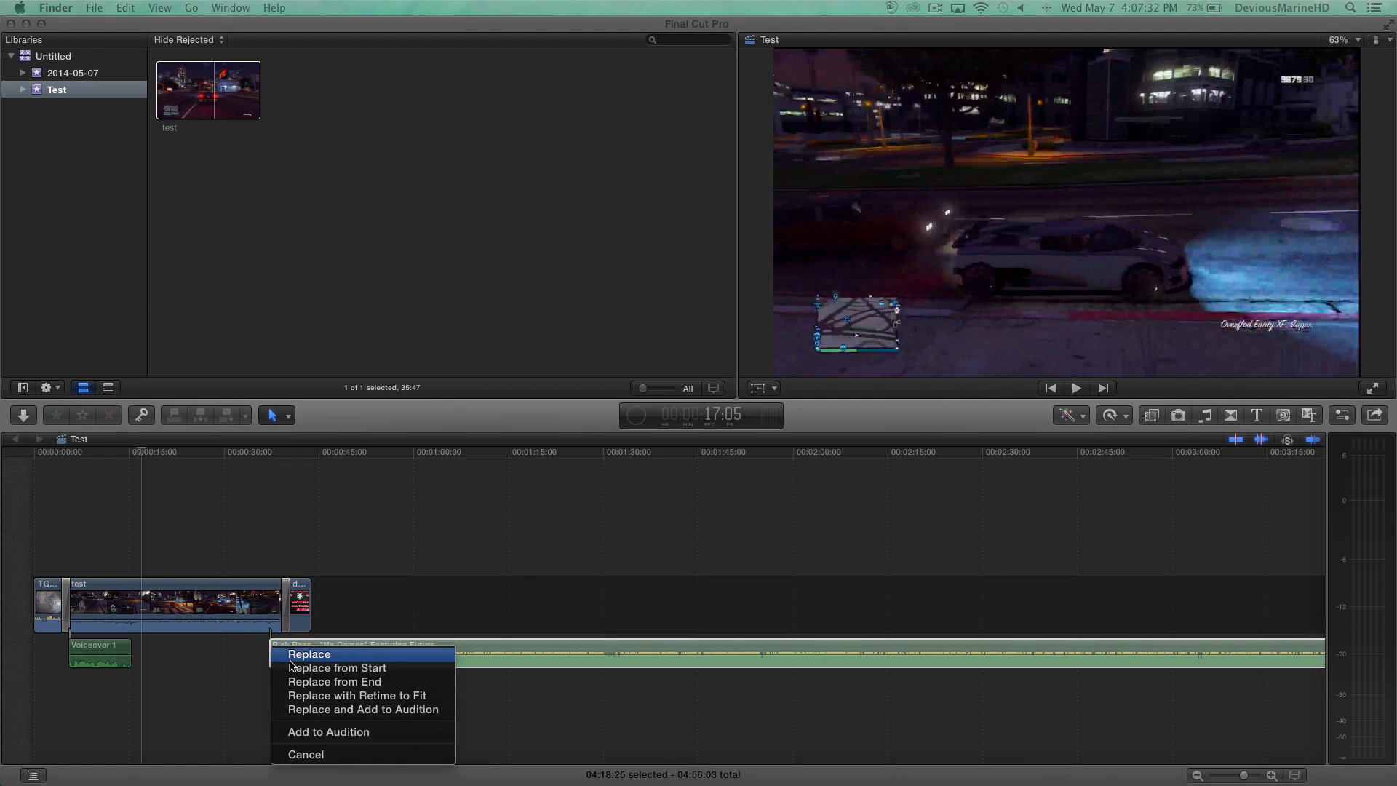
{"action": "left_click", "coordinate": [299, 655]}
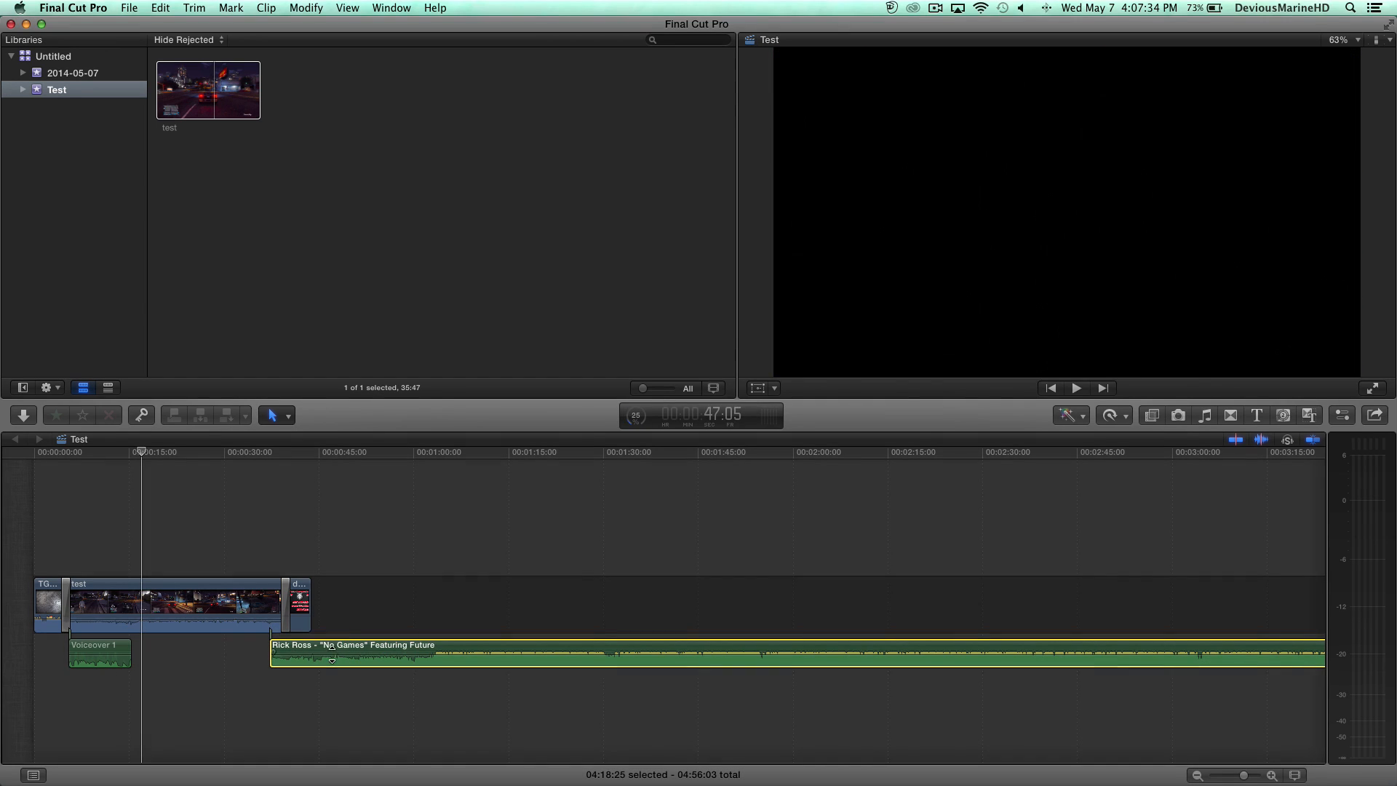
{"action": "left_click", "coordinate": [329, 657]}
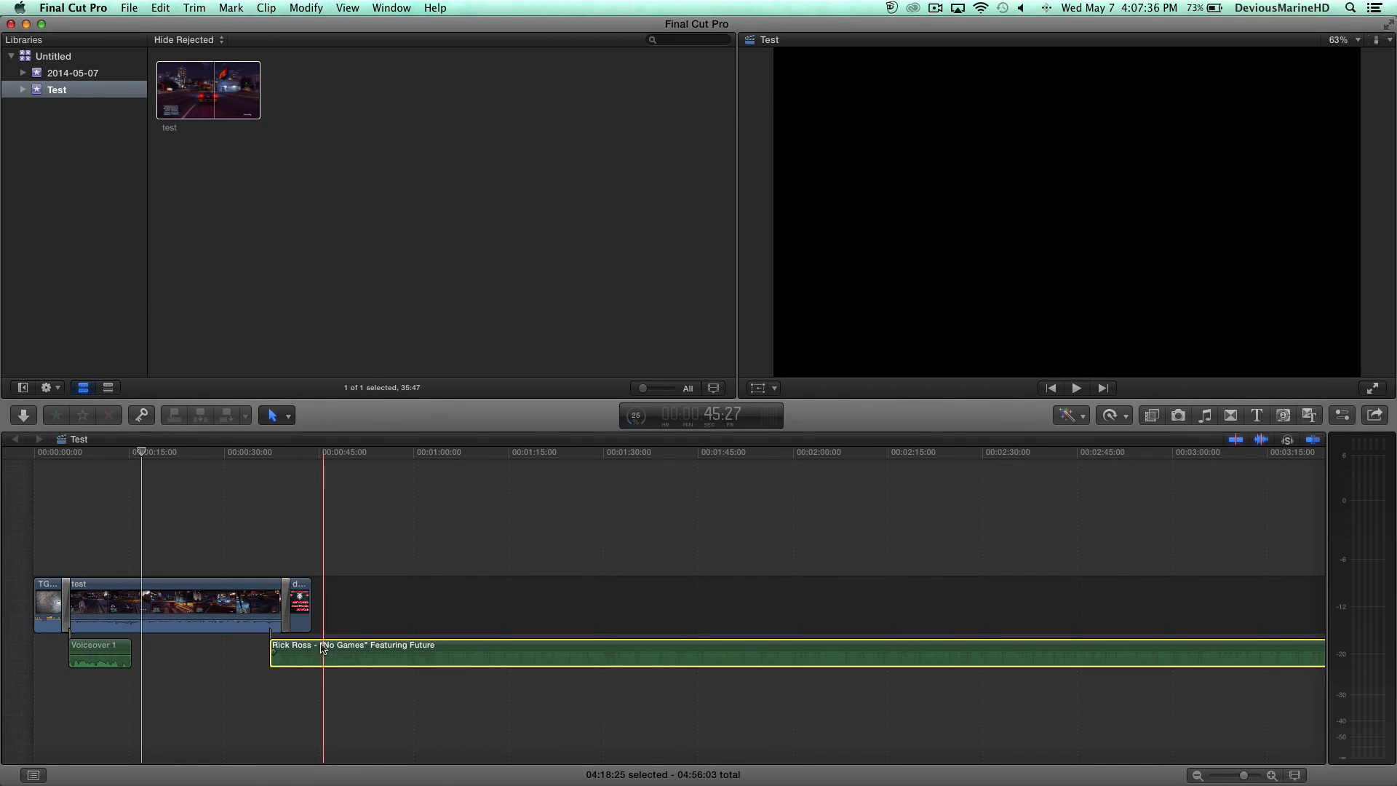
Split the music track at the end of the closing clip and remove both the excess music and the leftover gap
{"action": "key", "text": "super+b"}
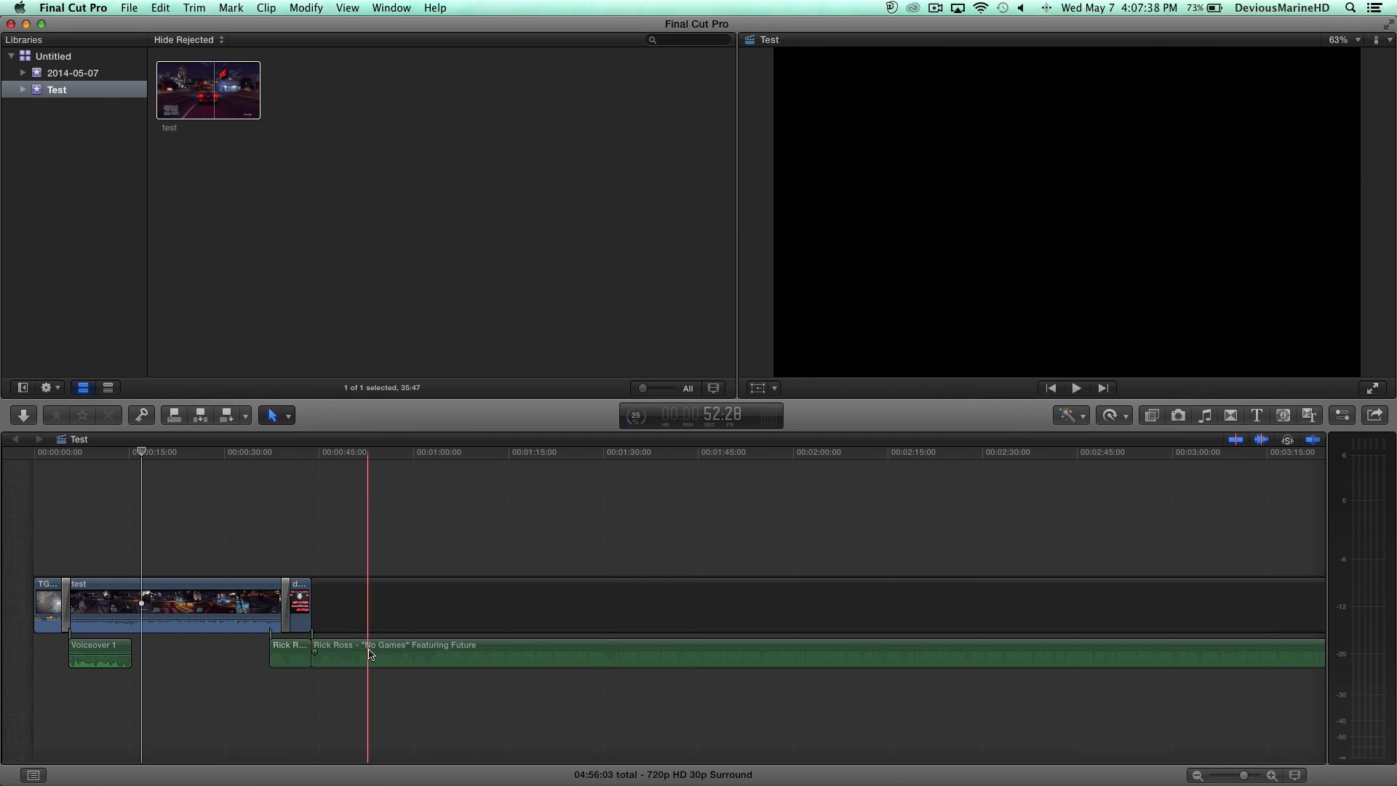
{"action": "key", "text": "Delete"}
{"action": "left_click", "coordinate": [400, 618]}
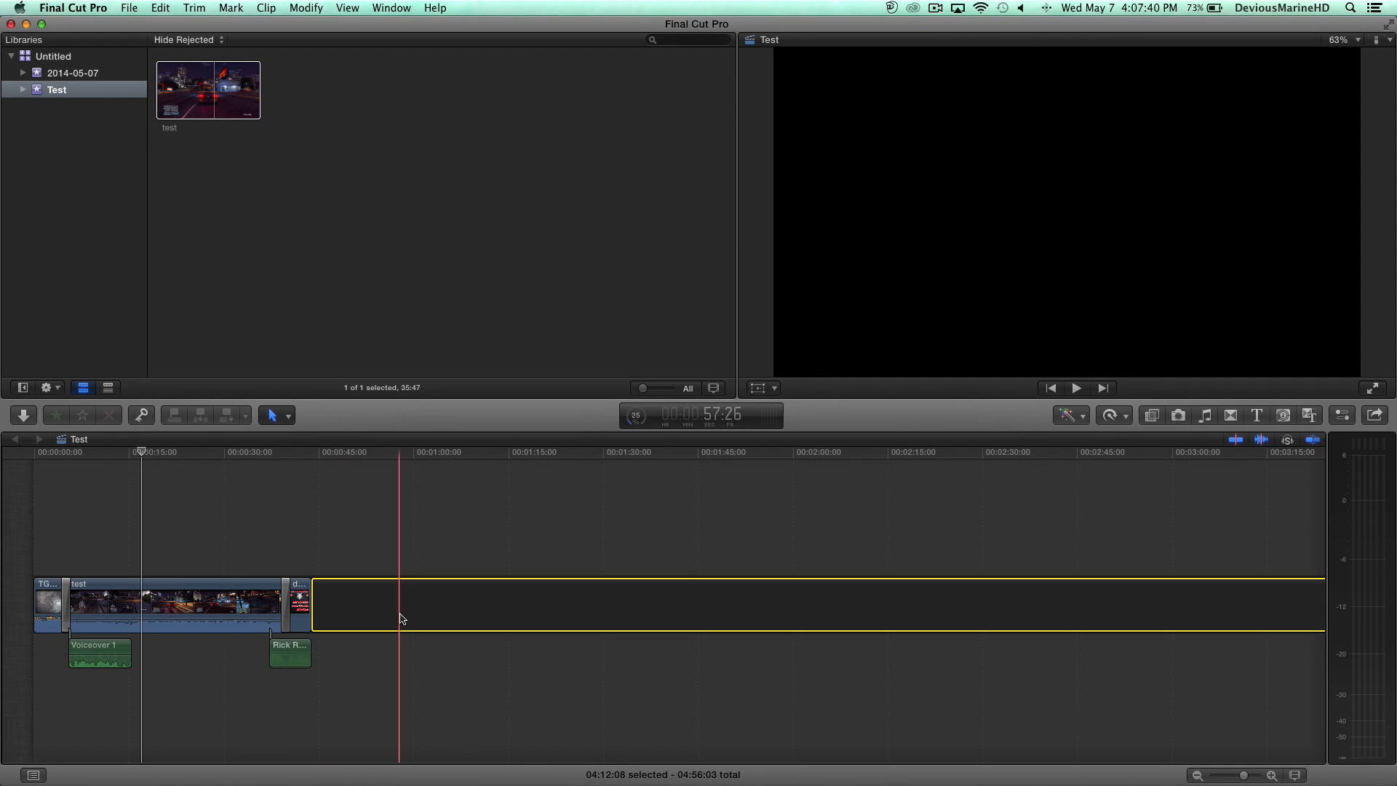
{"action": "key", "text": "Delete"}
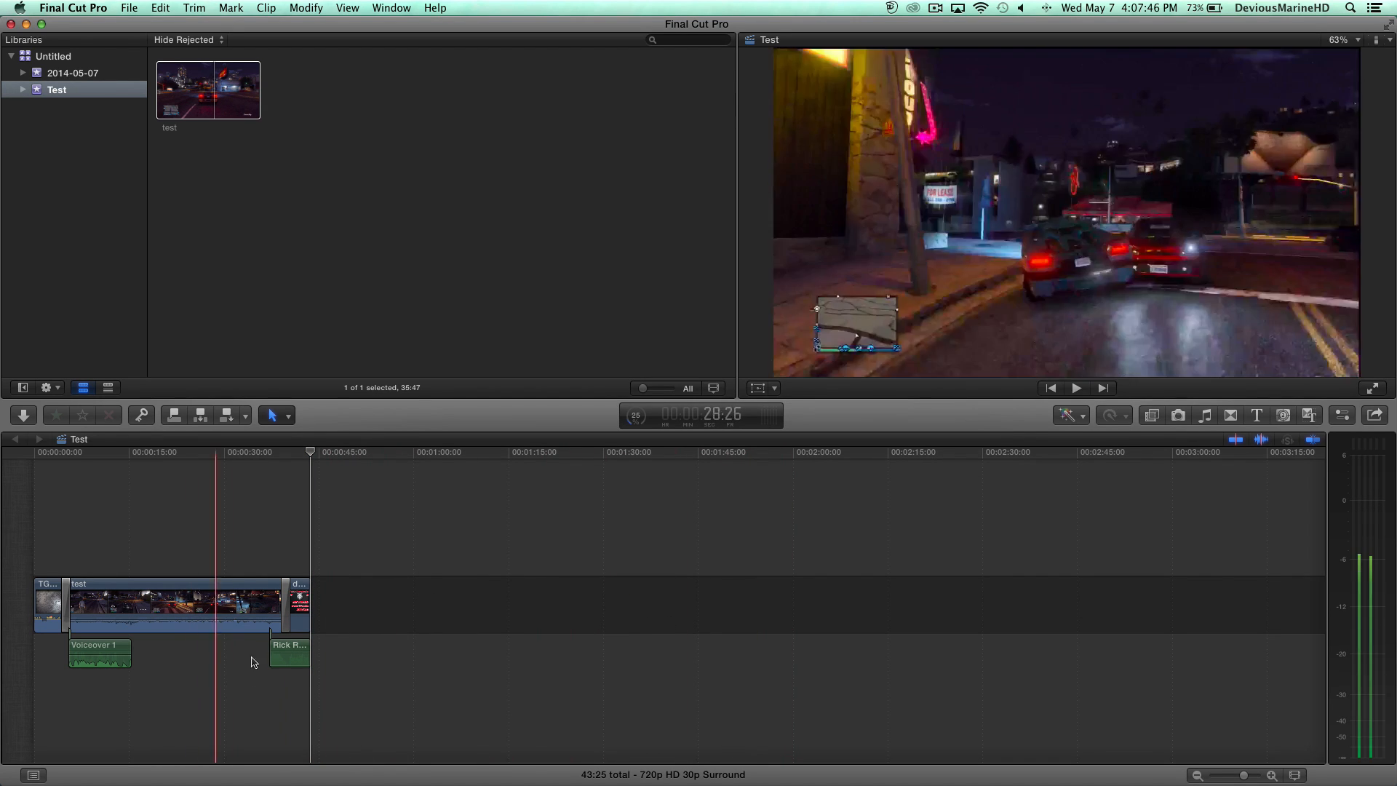
Try a fade-in of about 4 seconds on the shortened music clip and delete that clip from the timeline
{"action": "left_click_drag", "start_coordinate": [282, 649], "coordinate": [301, 654]}
{"action": "left_click", "coordinate": [281, 460]}
{"action": "left_click_drag", "start_coordinate": [286, 455], "coordinate": [222, 455]}
{"action": "left_click_drag", "start_coordinate": [297, 648], "coordinate": [282, 656]}
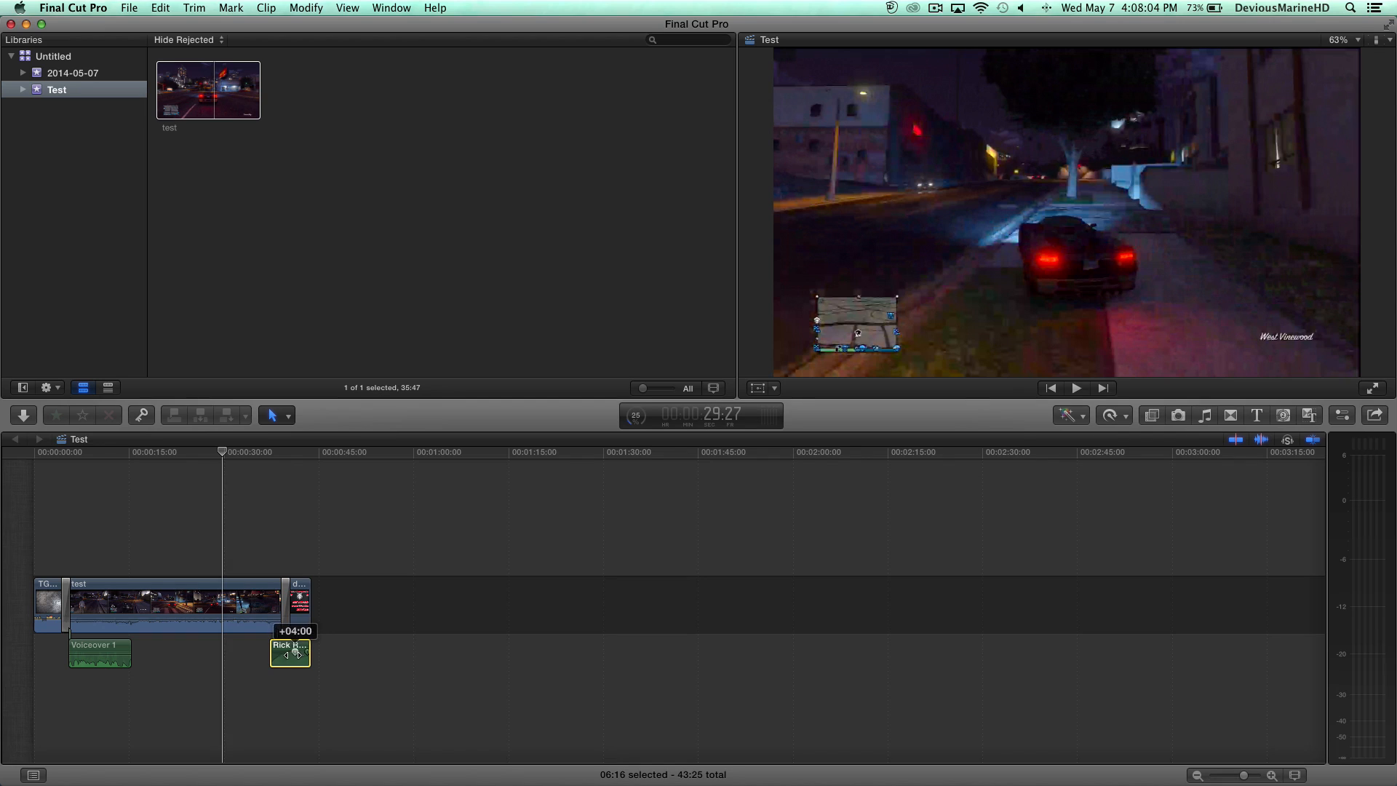
{"action": "left_click_drag", "start_coordinate": [283, 656], "coordinate": [294, 653]}
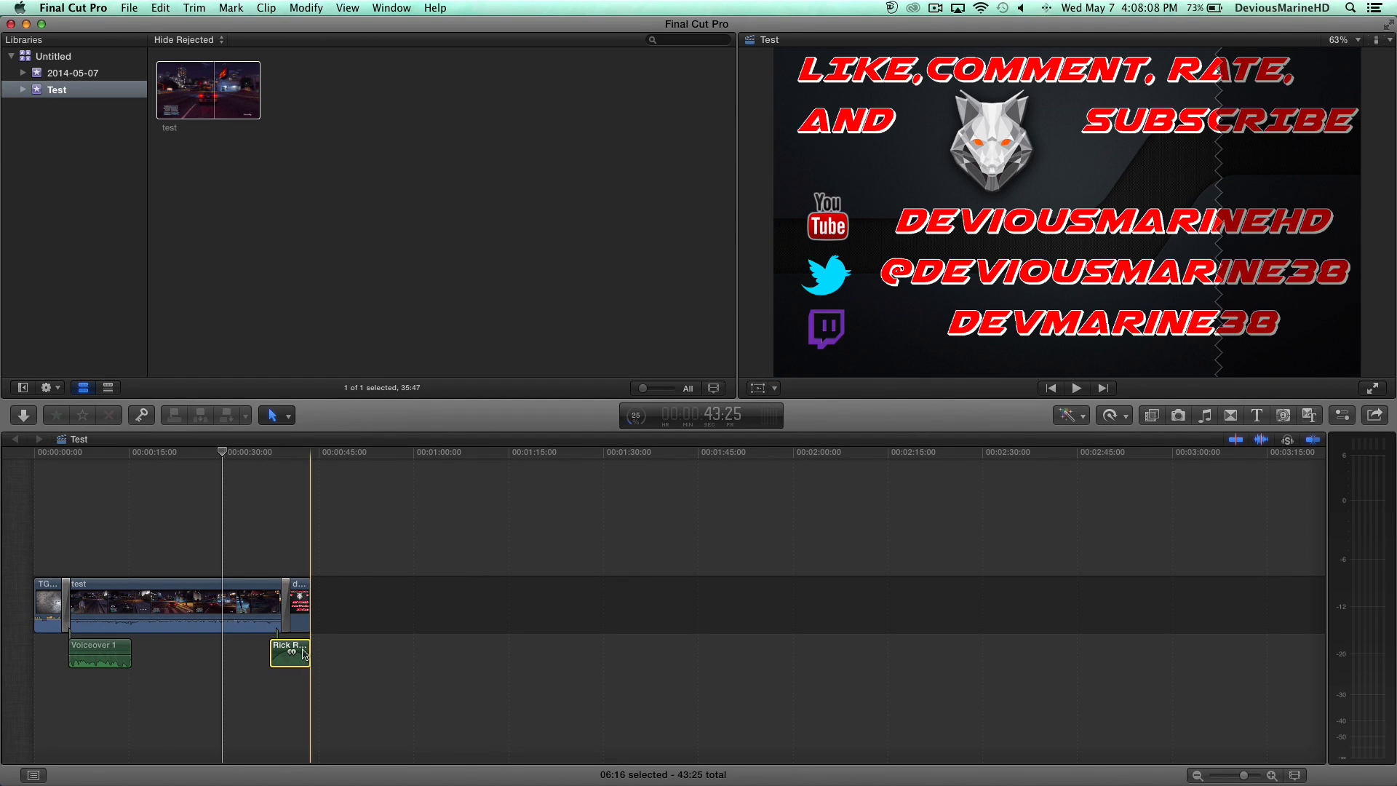
{"action": "key", "text": "Delete"}
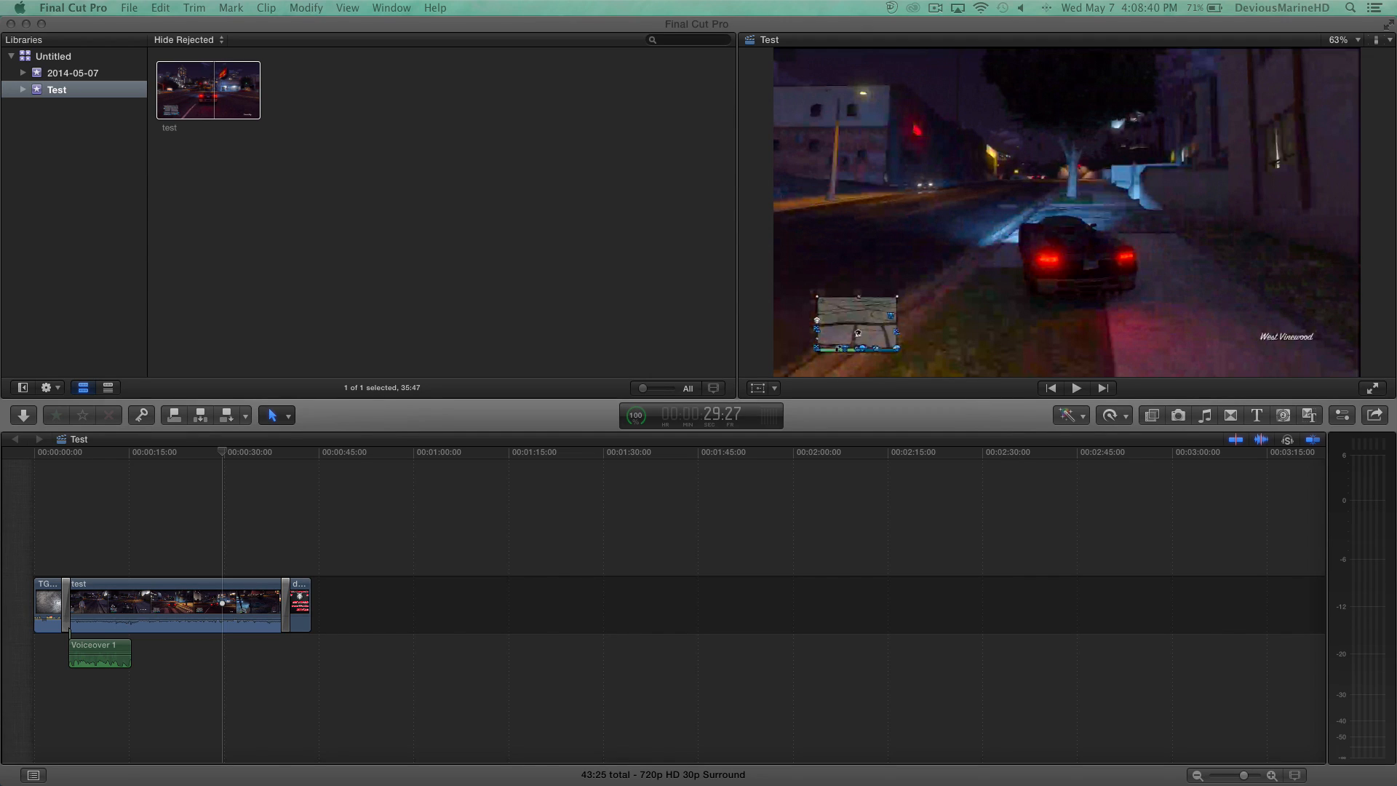
Place the YT OVERLAY COD s image above the start of the test clip and extend it to the clip's end
{"action": "left_click_drag", "start_coordinate": [1395, 724], "coordinate": [74, 535]}
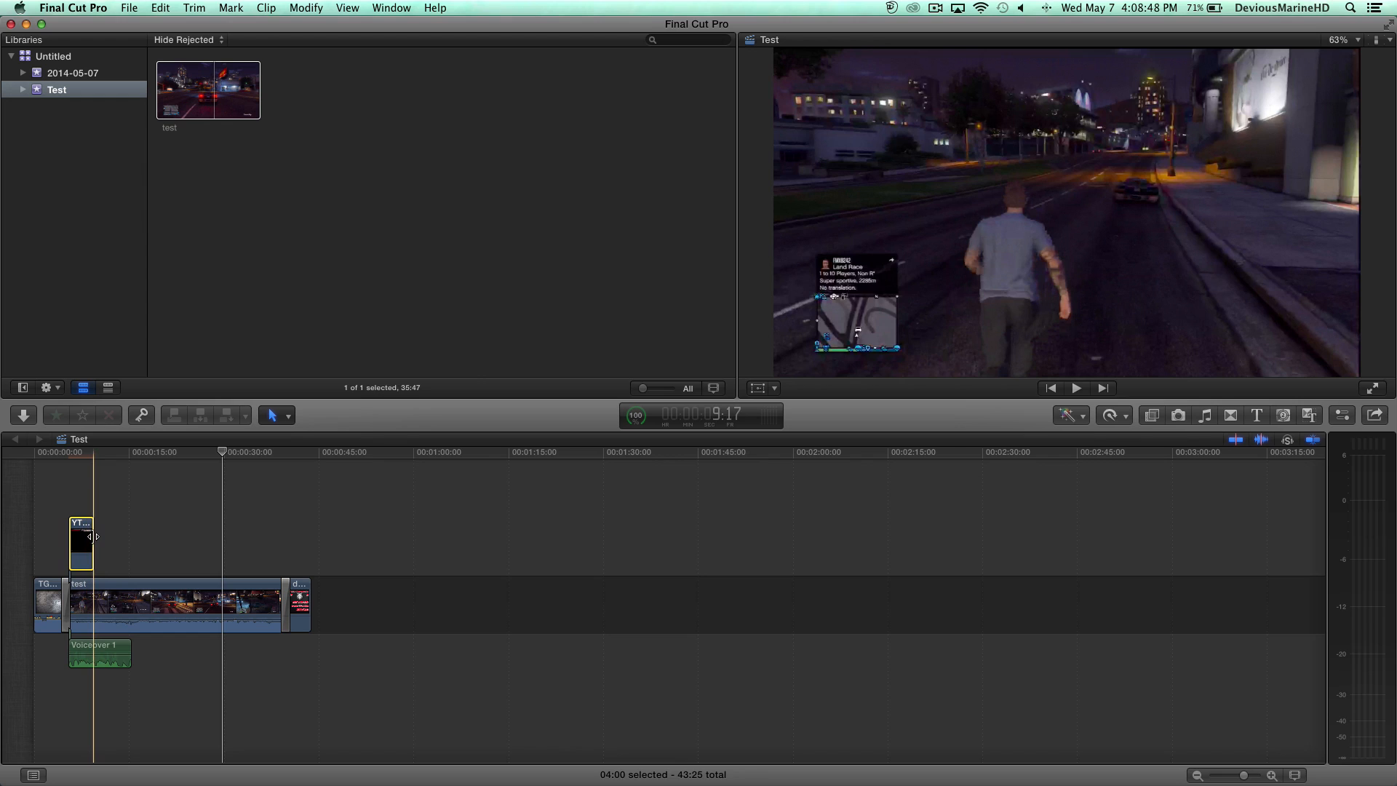
{"action": "left_click_drag", "start_coordinate": [93, 537], "coordinate": [283, 530]}
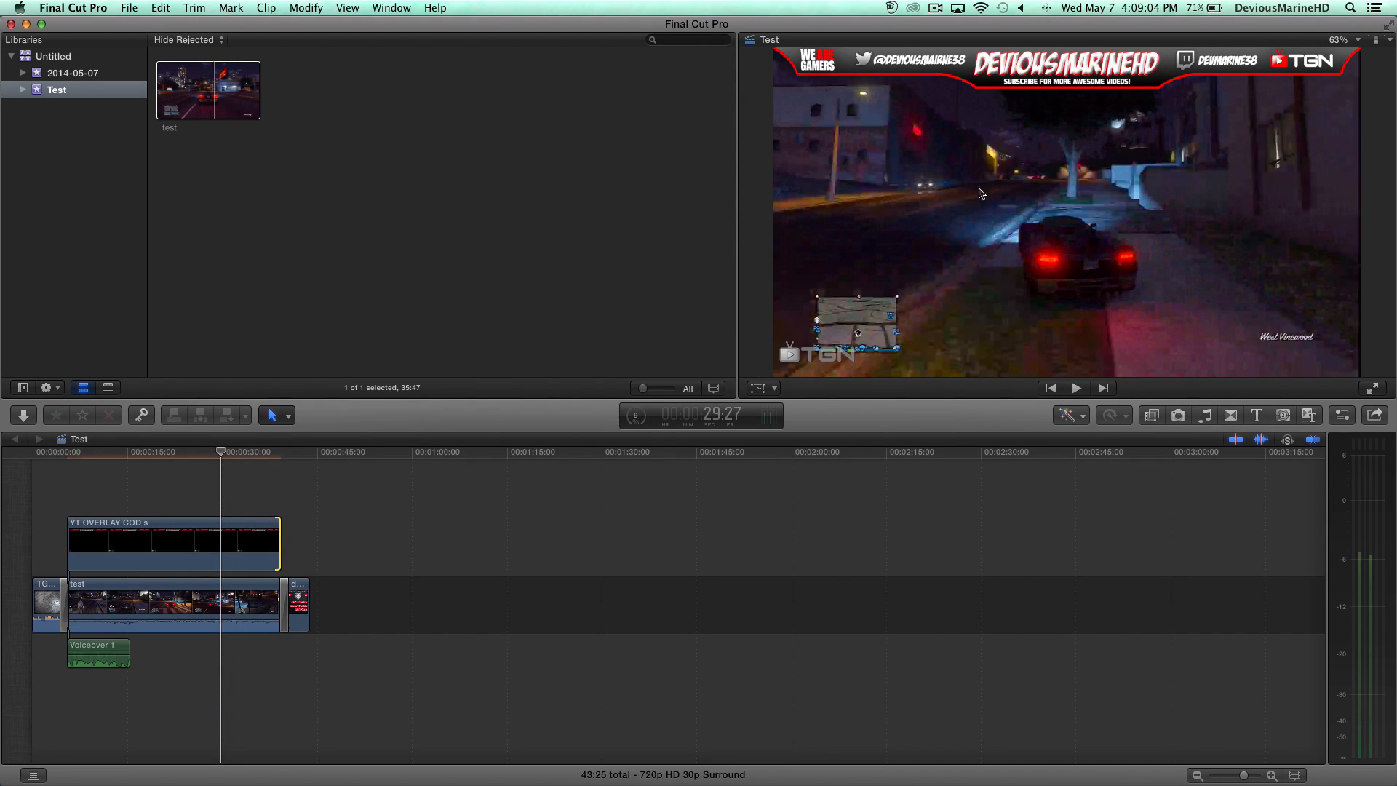
Apply a slight Distort to the YT OVERLAY COD s clip by moving its upper-left corner outward
{"action": "left_click", "coordinate": [178, 535]}
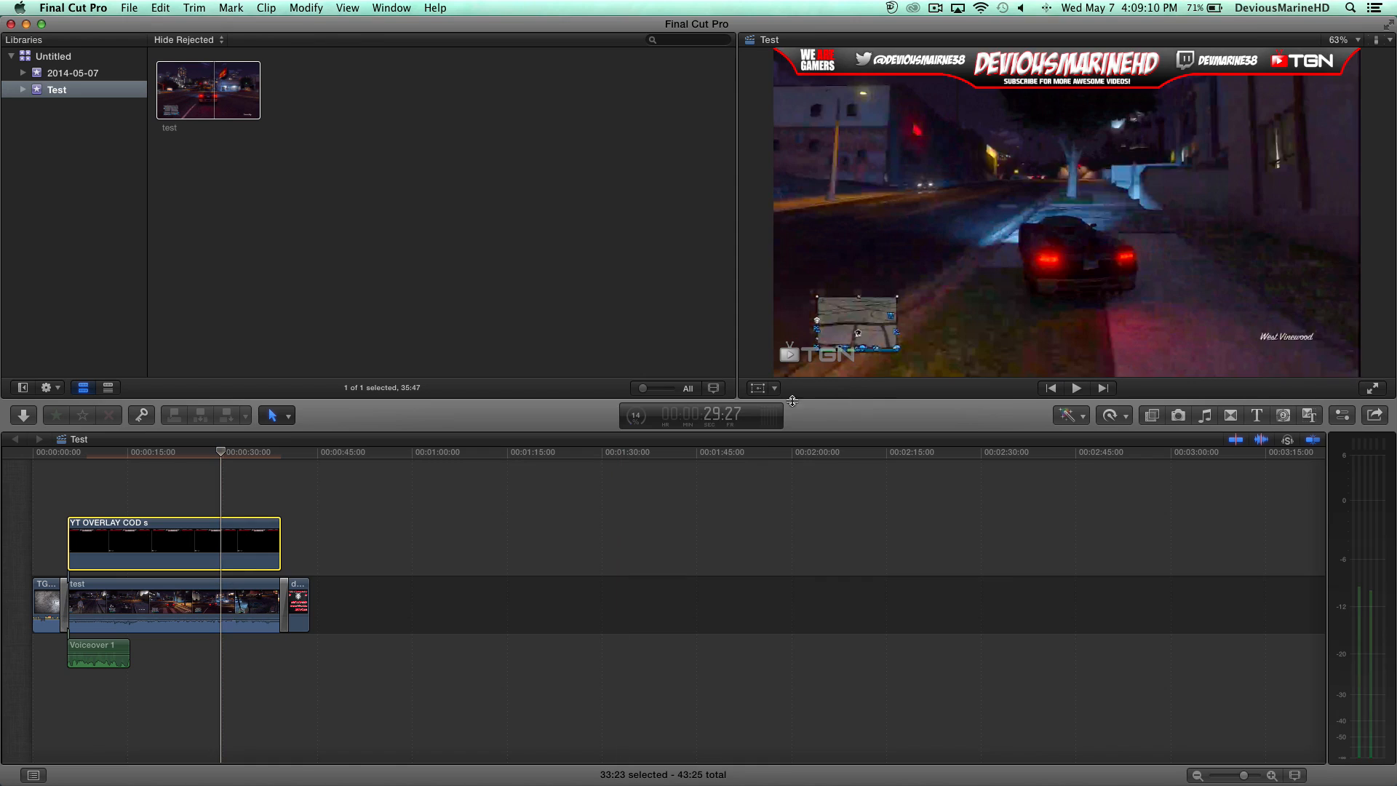
{"action": "left_click", "coordinate": [774, 389]}
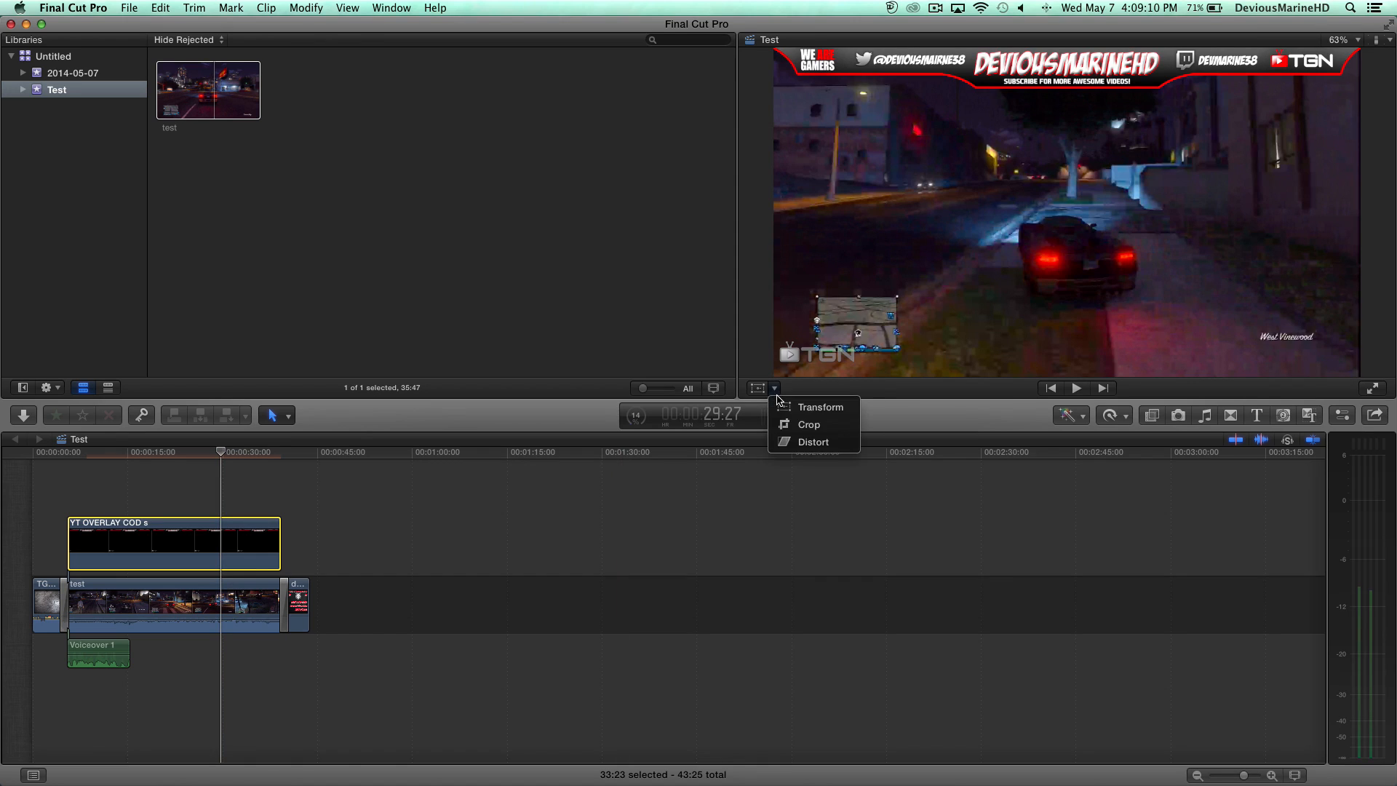
{"action": "left_click", "coordinate": [813, 442]}
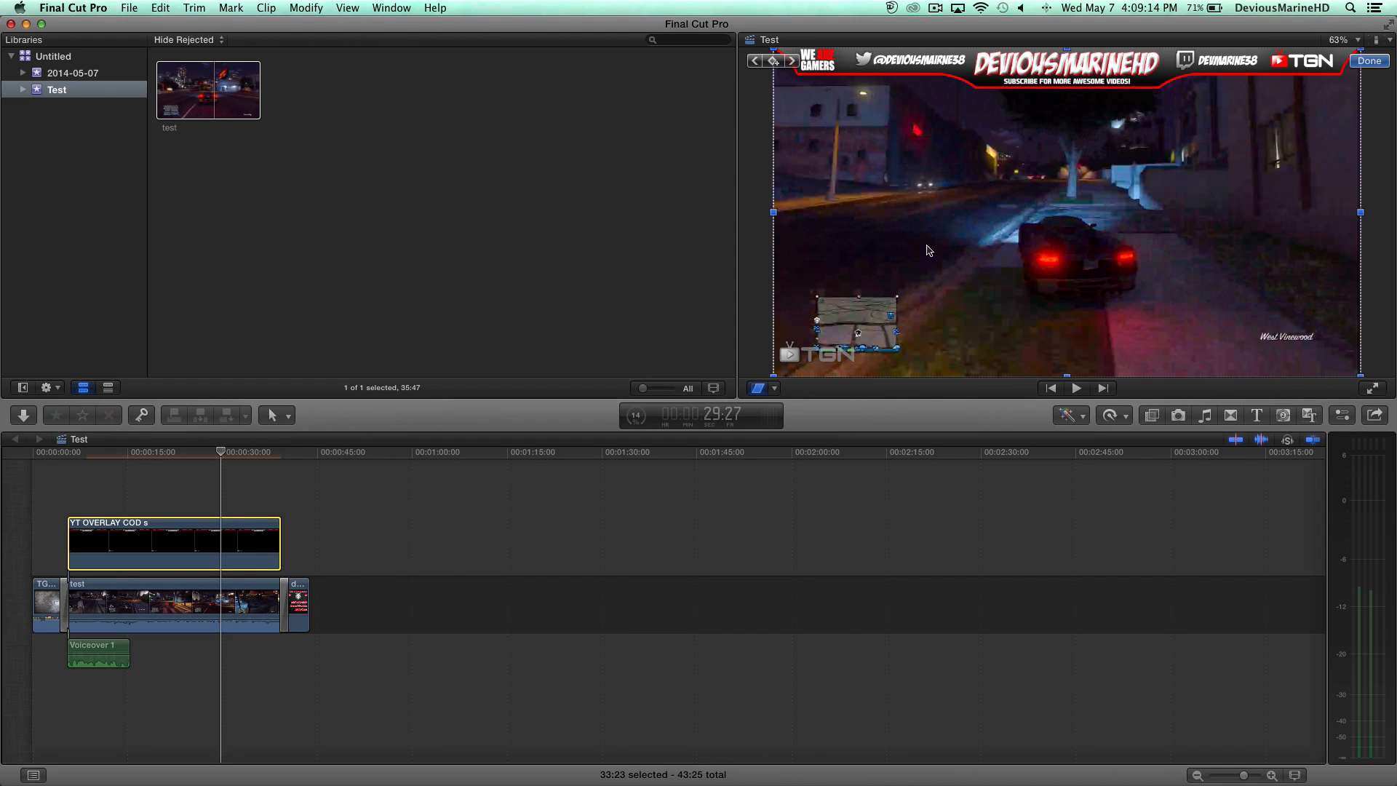
{"action": "mouse_move", "coordinate": [771, 52]}
{"action": "left_mouse_down"}
{"action": "mouse_move", "coordinate": [955, 169]}
{"action": "mouse_move", "coordinate": [859, 102]}
{"action": "mouse_move", "coordinate": [829, 291]}
{"action": "mouse_move", "coordinate": [815, 133]}
{"action": "mouse_move", "coordinate": [773, 49]}
{"action": "left_mouse_up"}
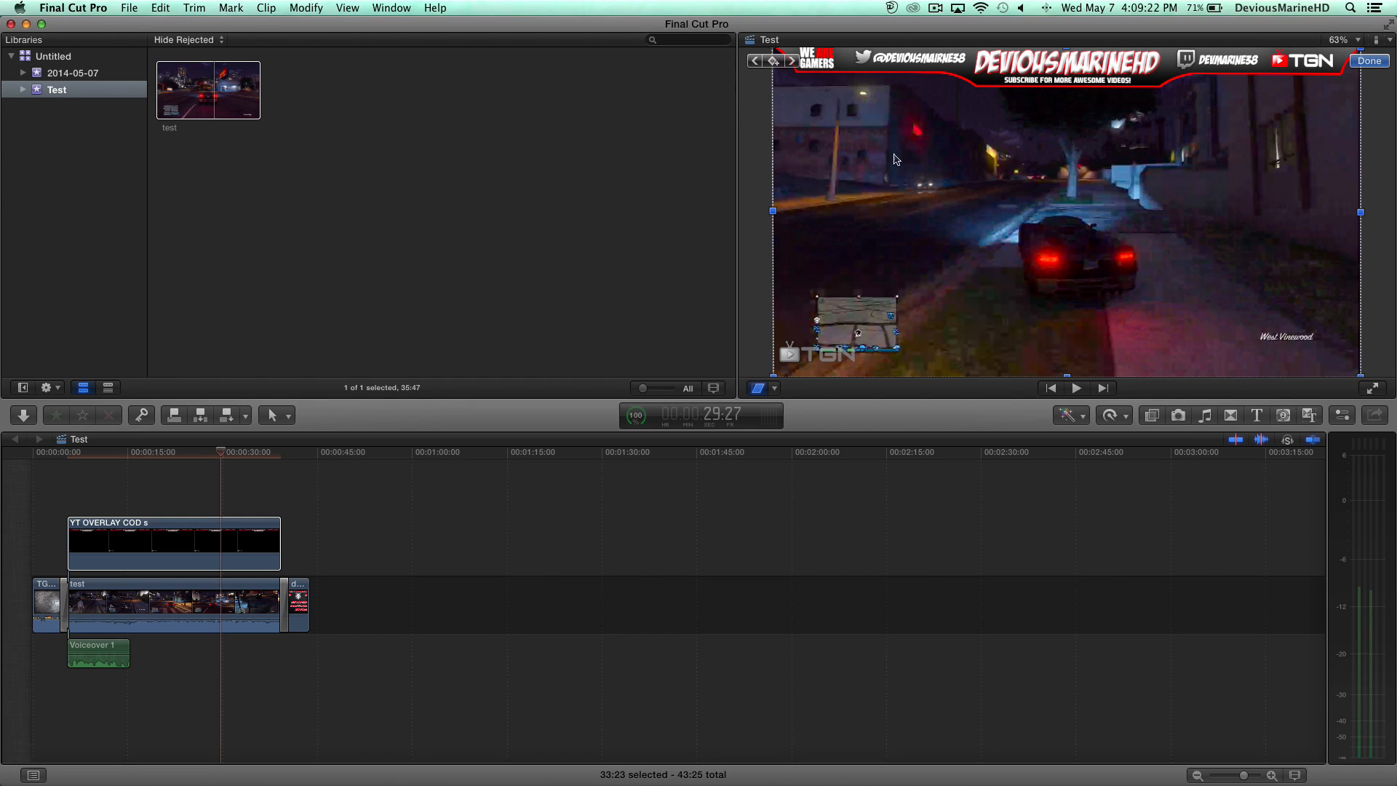
{"action": "left_click", "coordinate": [1369, 61]}
Try rescaling and repositioning the YT OVERLAY COD s clip with Transform, and delete the clip from the timeline
{"action": "left_click", "coordinate": [774, 388]}
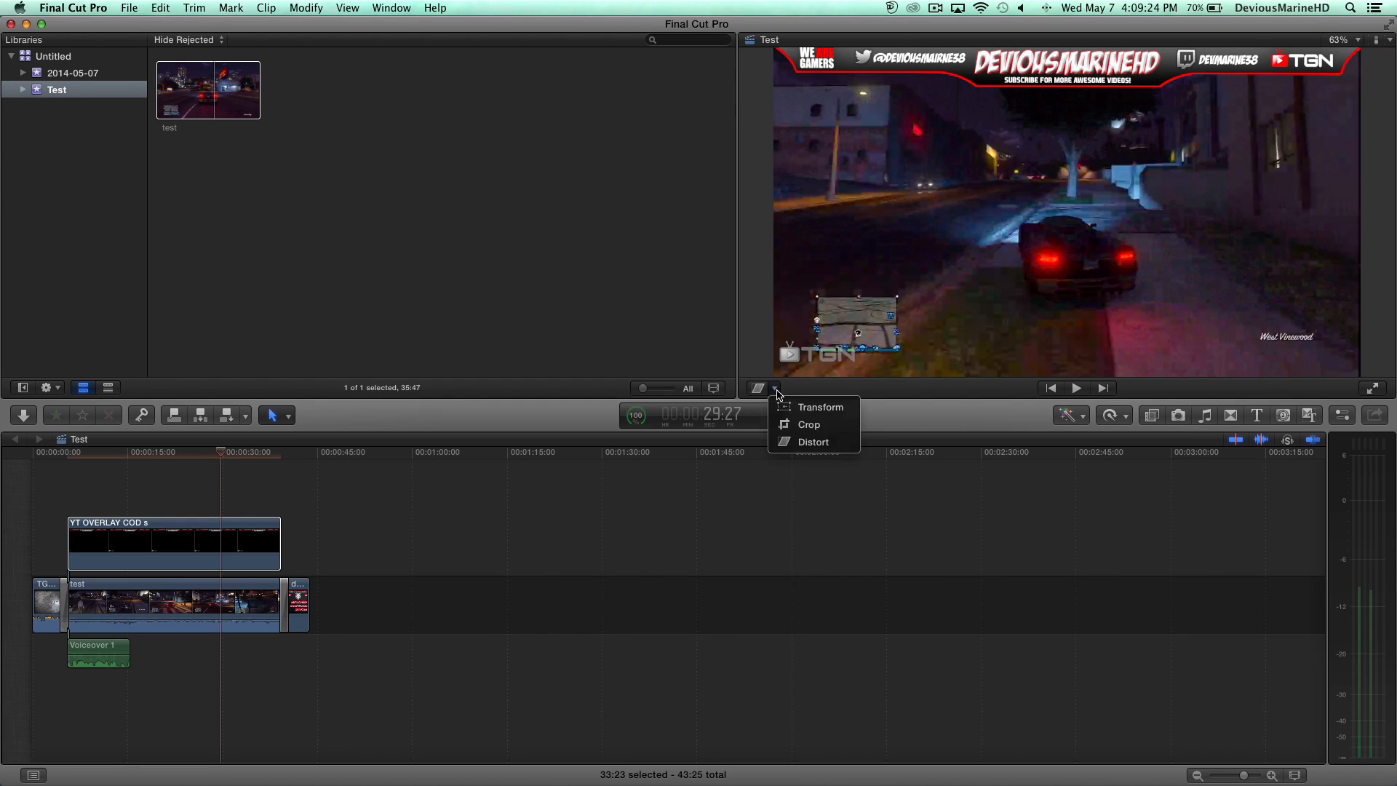
{"action": "left_click", "coordinate": [808, 408]}
{"action": "mouse_move", "coordinate": [776, 374]}
{"action": "left_mouse_down"}
{"action": "mouse_move", "coordinate": [1000, 290]}
{"action": "mouse_move", "coordinate": [782, 377]}
{"action": "mouse_move", "coordinate": [797, 385]}
{"action": "left_mouse_up"}
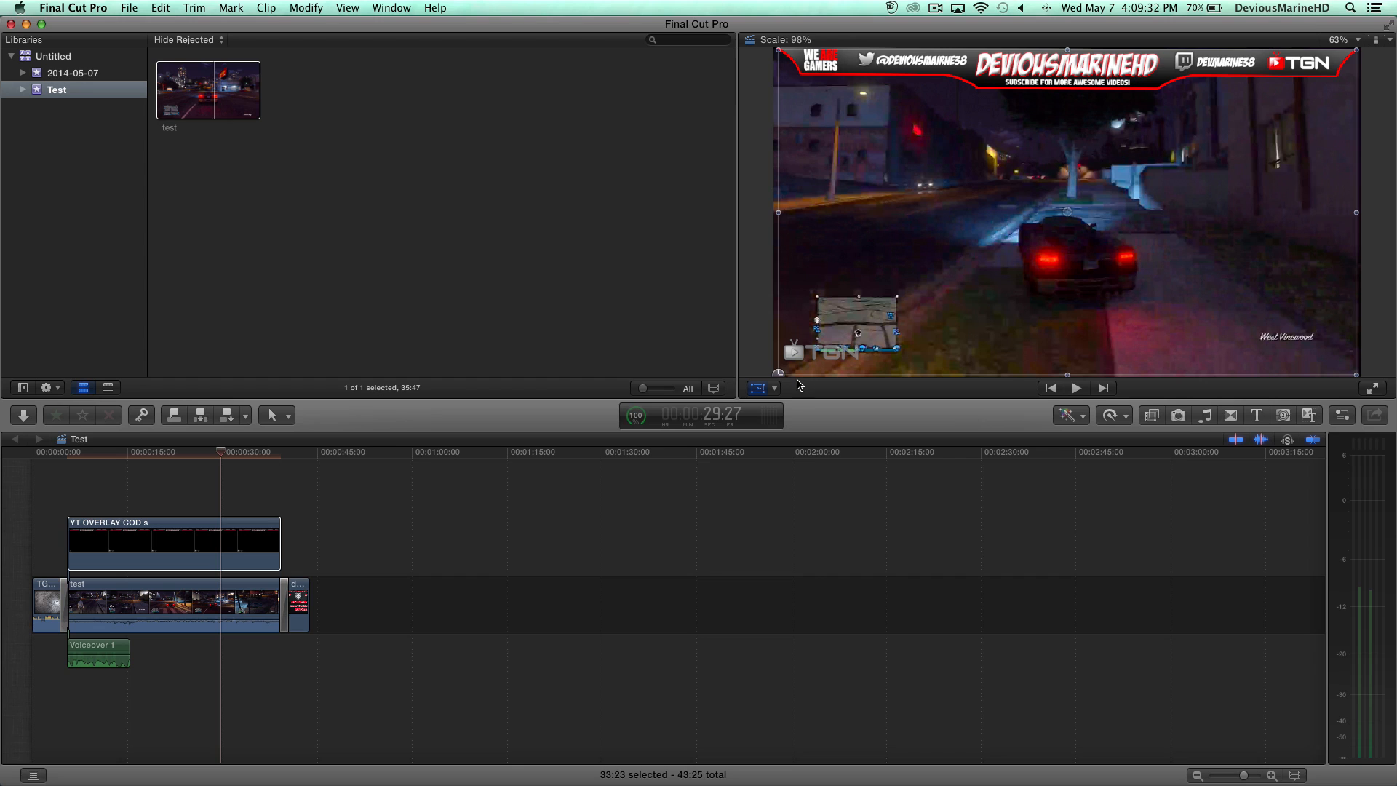
{"action": "left_click_drag", "start_coordinate": [800, 386], "coordinate": [784, 394]}
{"action": "left_click_drag", "start_coordinate": [1067, 212], "coordinate": [1080, 218]}
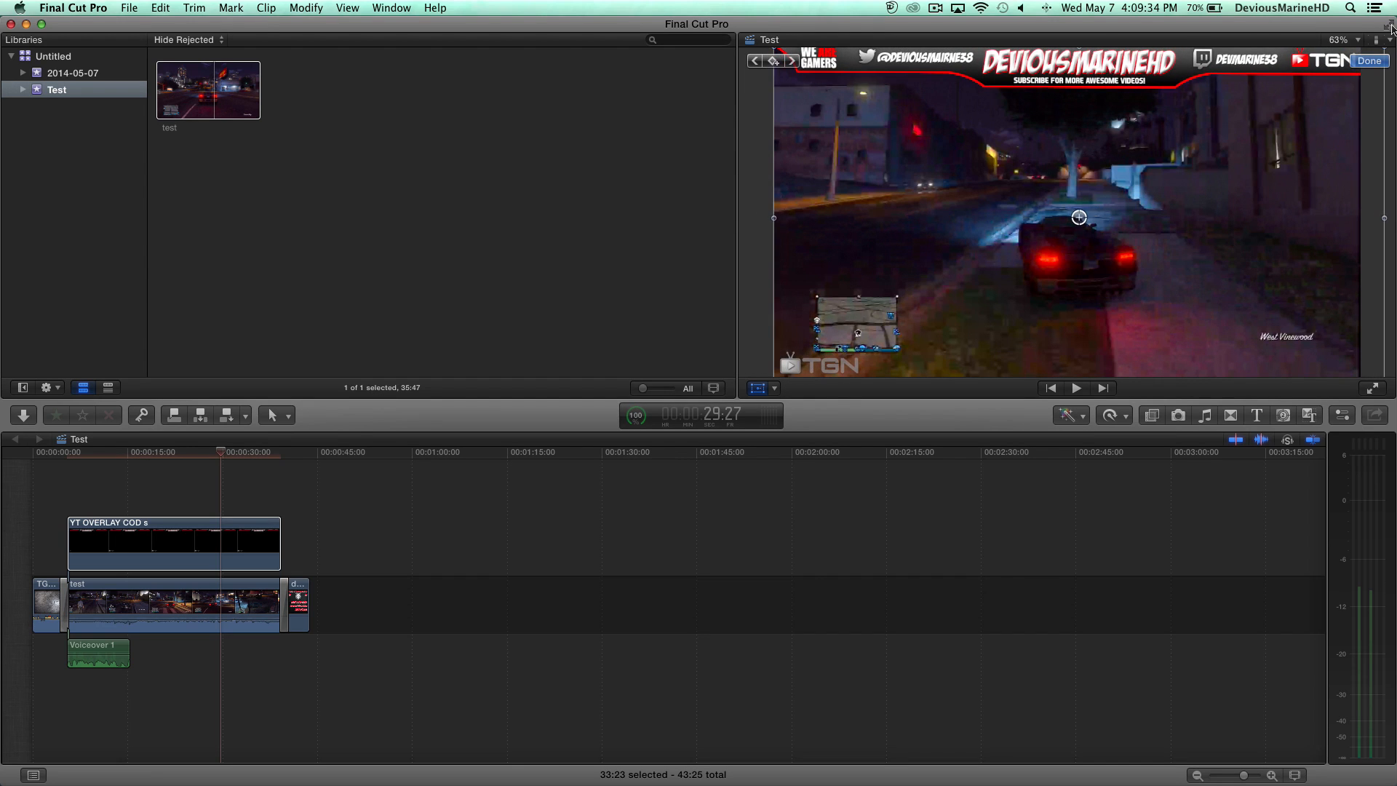
{"action": "left_click", "coordinate": [1362, 63]}
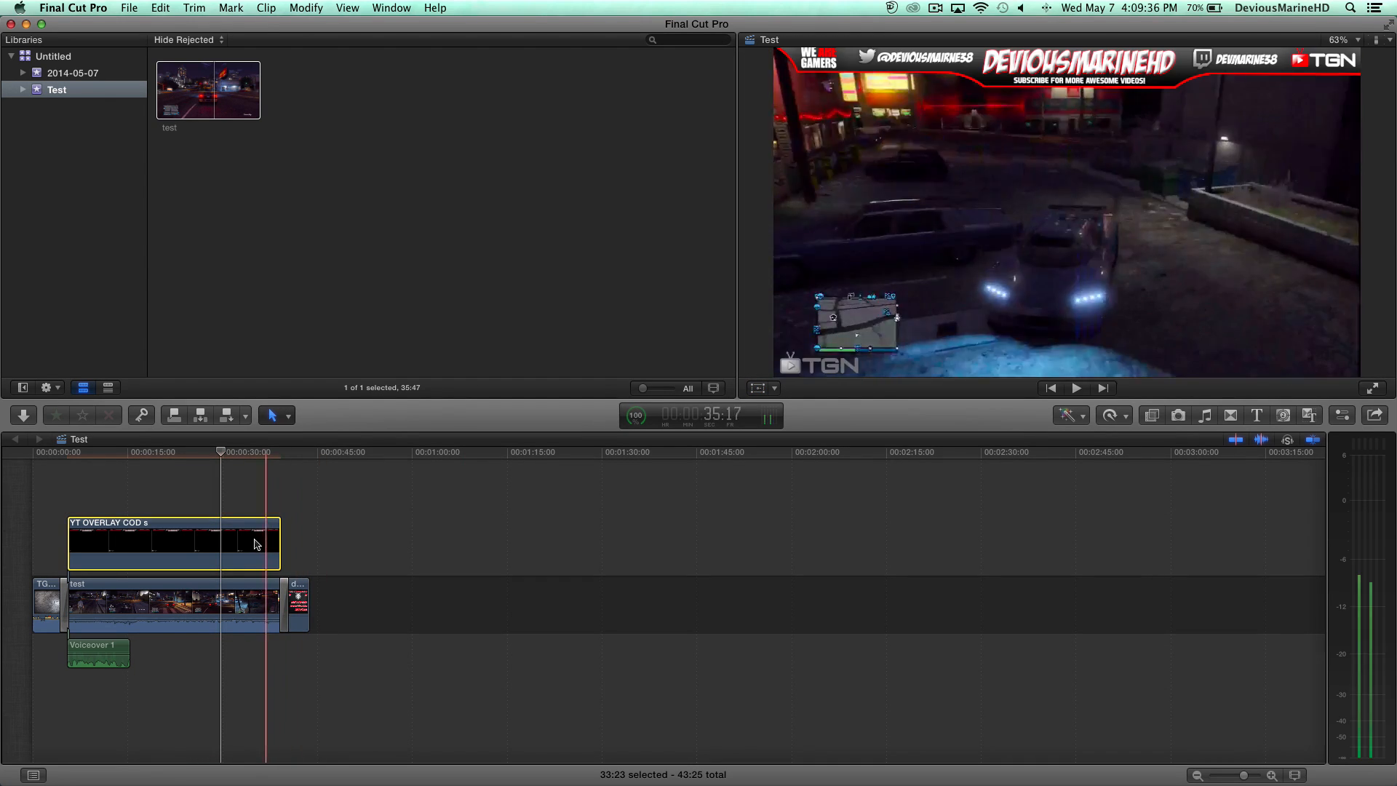
{"action": "key", "text": "Delete"}
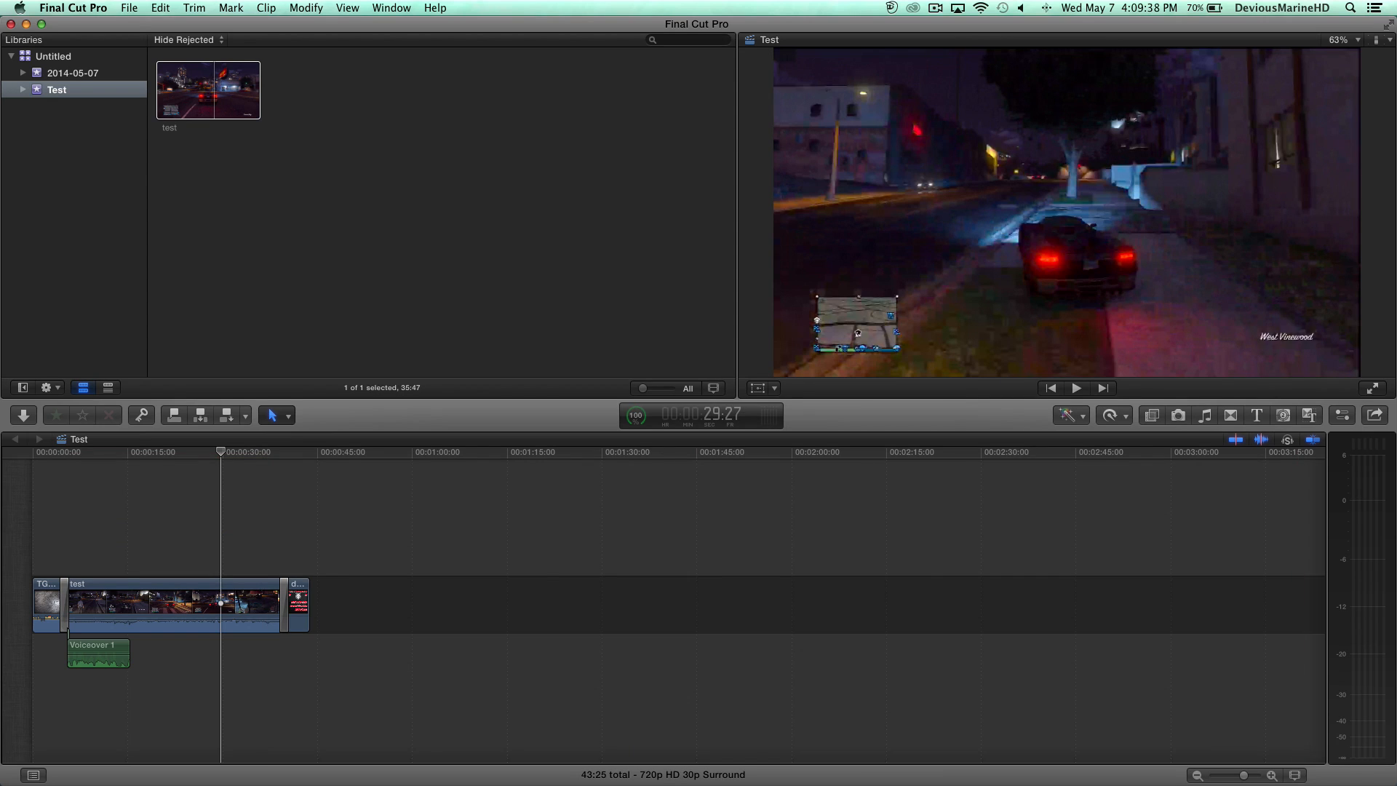
Add the YT OVERLAY COD s image again over the full length of the test clip and remove it
{"action": "left_click_drag", "start_coordinate": [1239, 728], "coordinate": [279, 543]}
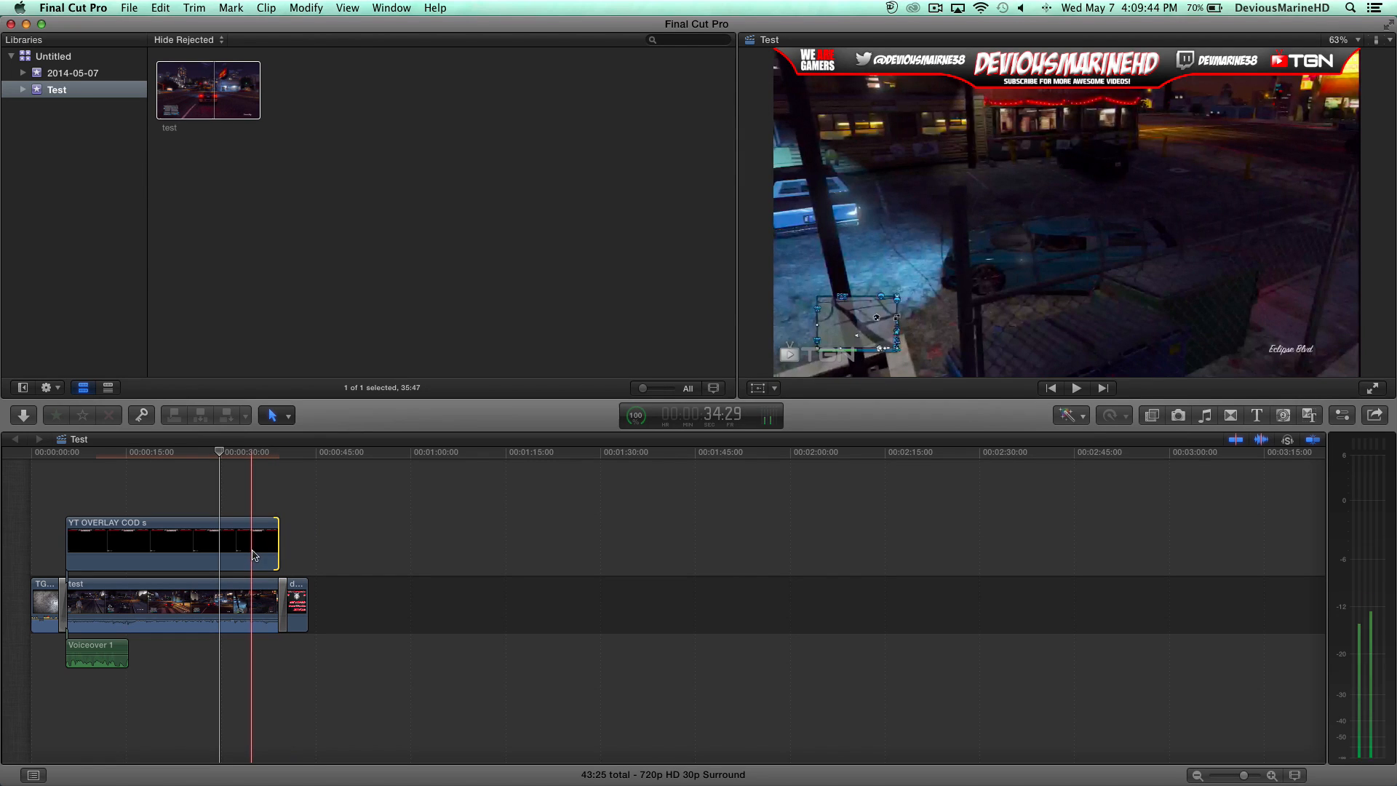
{"action": "left_click", "coordinate": [254, 556]}
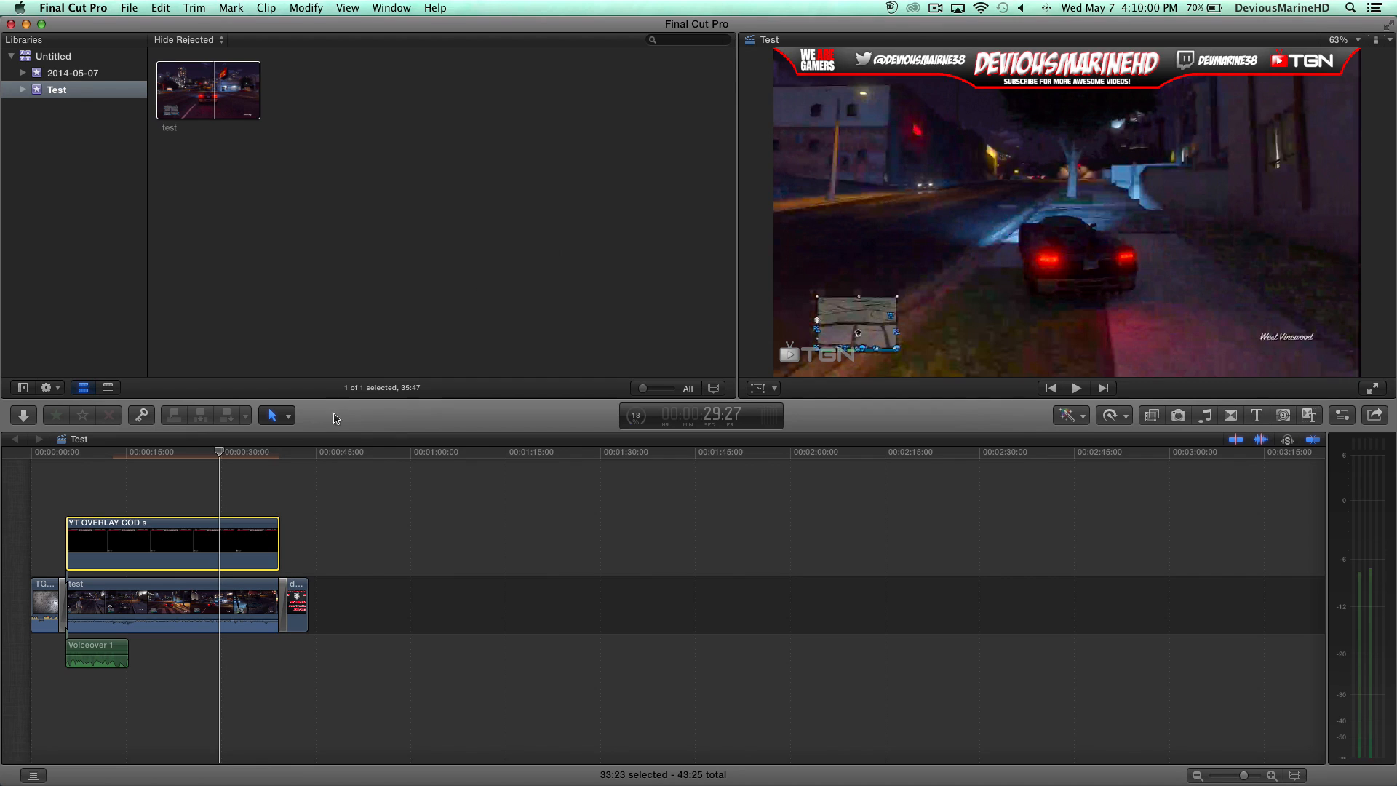
{"action": "key", "text": "Delete"}
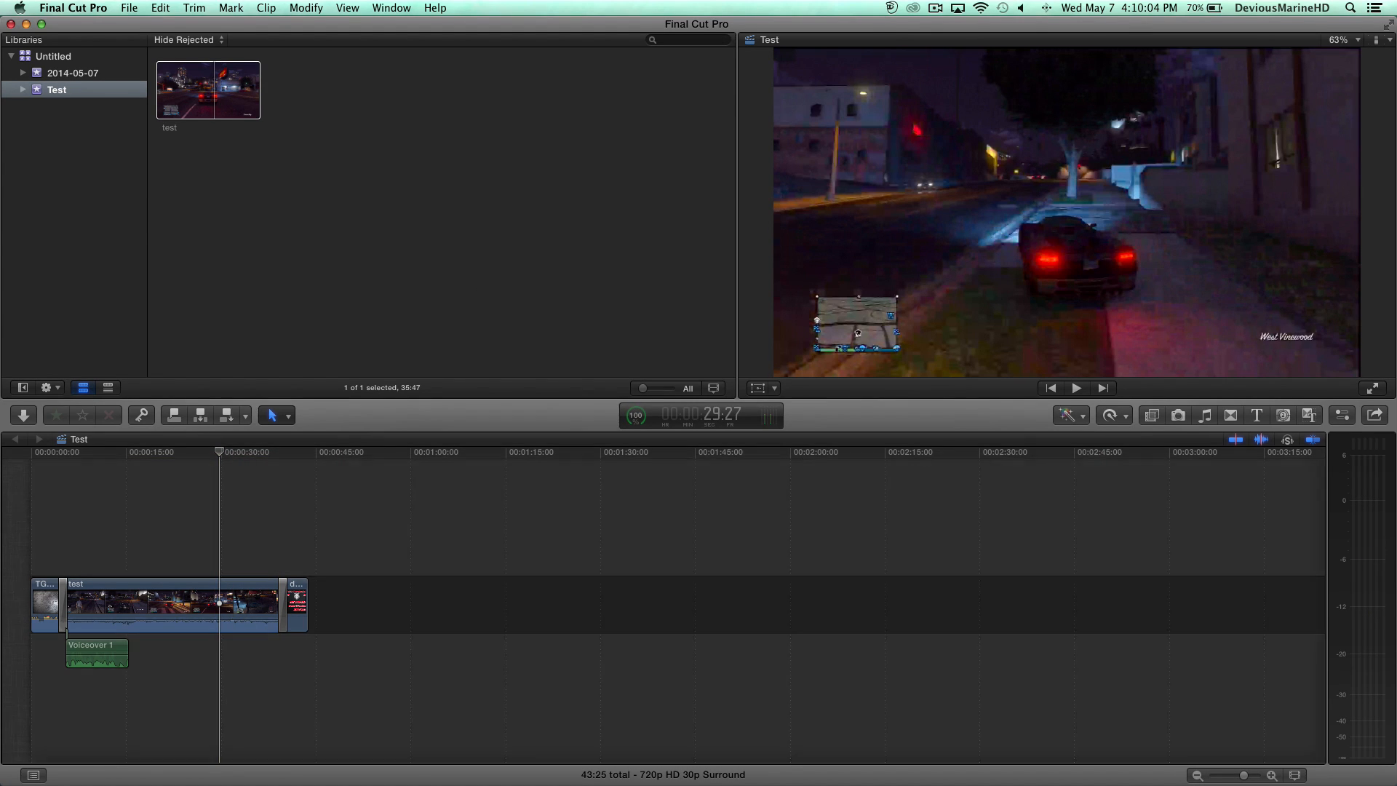
Place the YT OVERLAY DEFAULT image above the test clip and extend it to the clip's full length
{"action": "key", "text": "super+z"}
{"action": "left_click_drag", "start_coordinate": [63, 541], "coordinate": [279, 540]}
{"action": "key", "text": "space"}
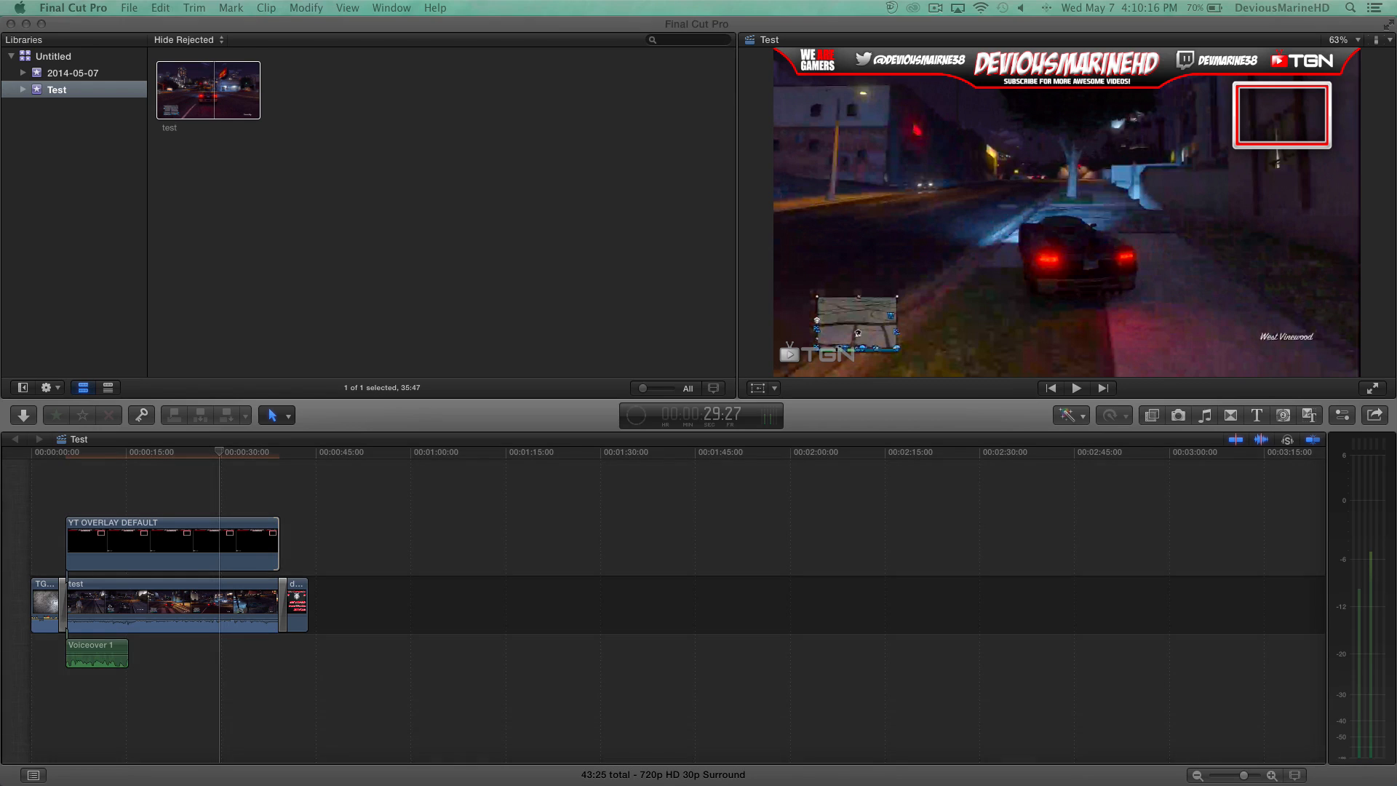
{"action": "left_click", "coordinate": [182, 519]}
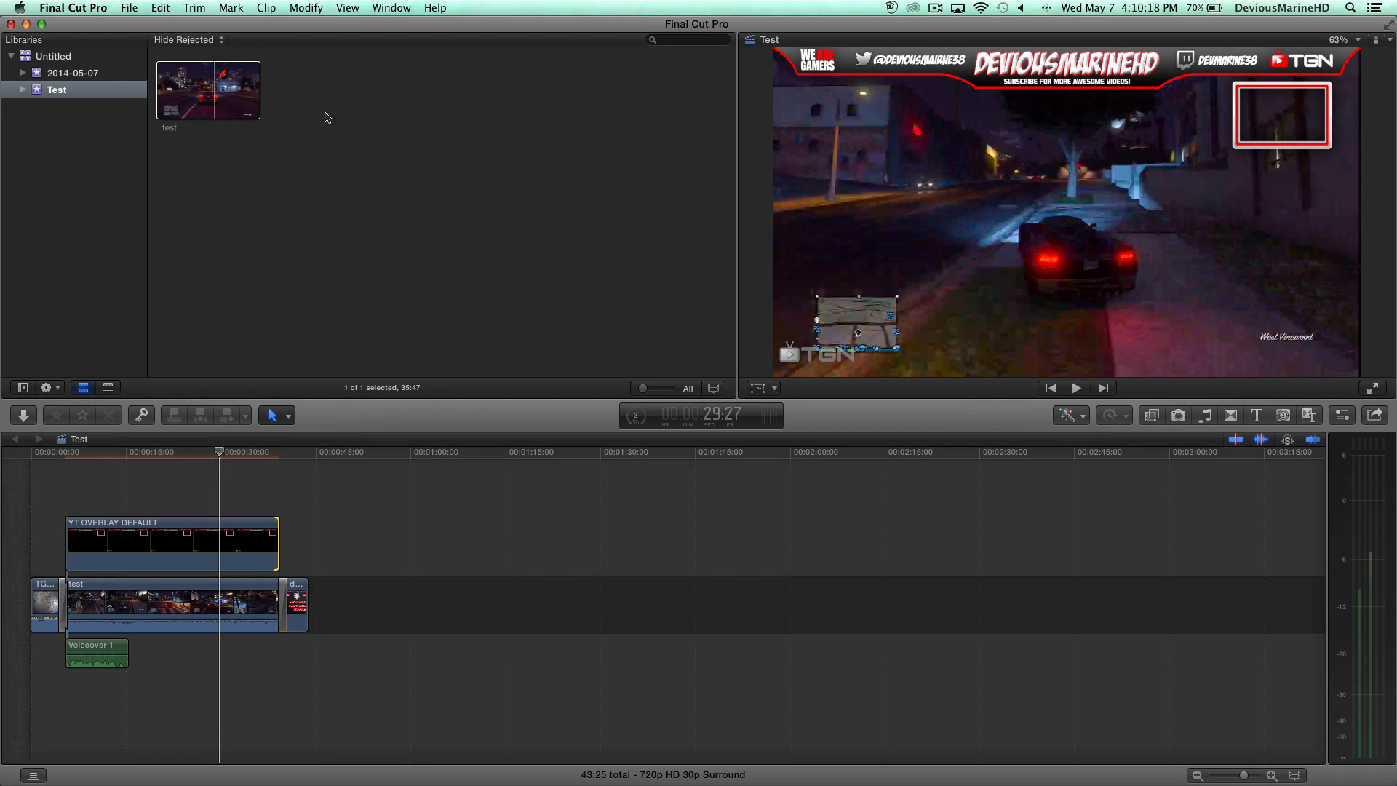
Select the last 7:33 of the test clip in the browser and connect it above the overlay at 5:17
{"action": "left_click", "coordinate": [257, 101]}
{"action": "key", "text": "space"}
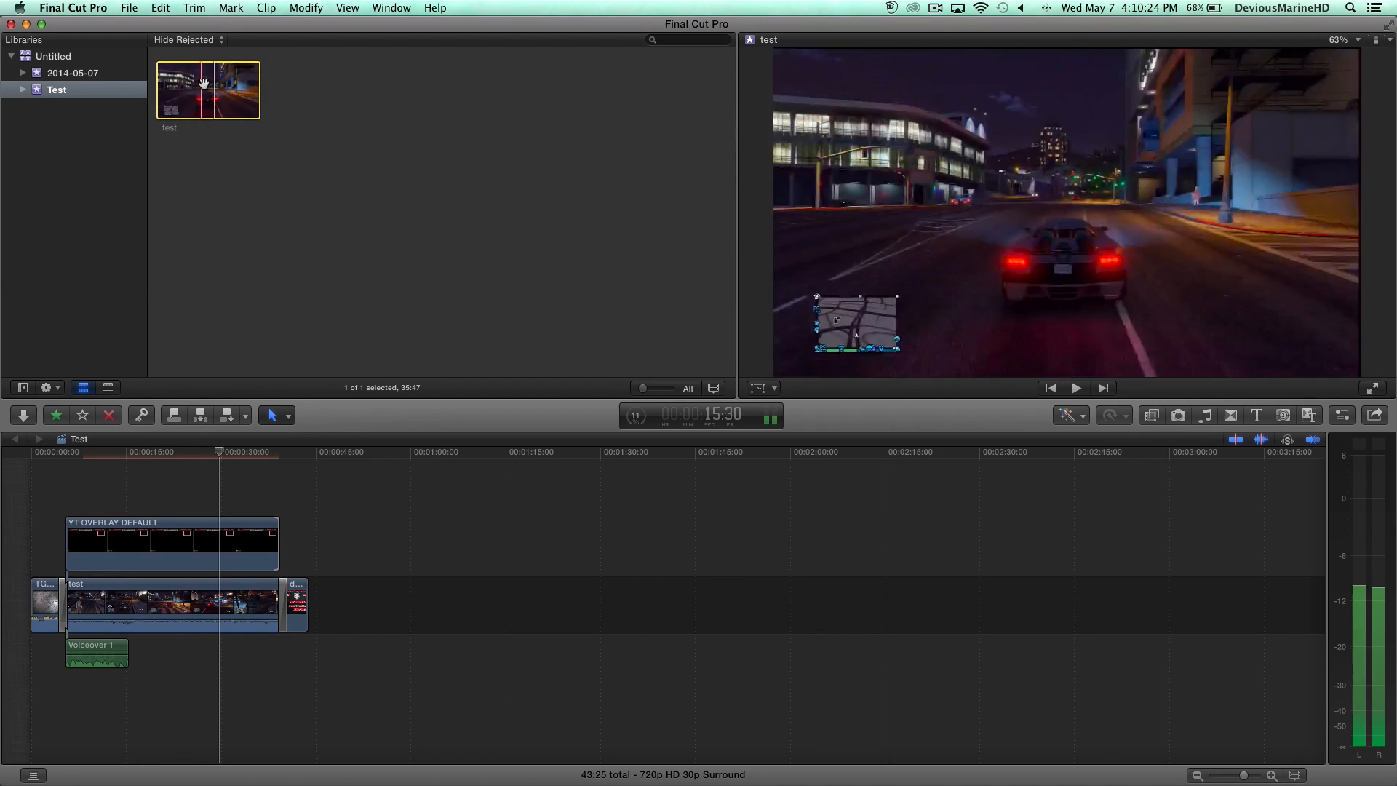
{"action": "left_click", "coordinate": [320, 146]}
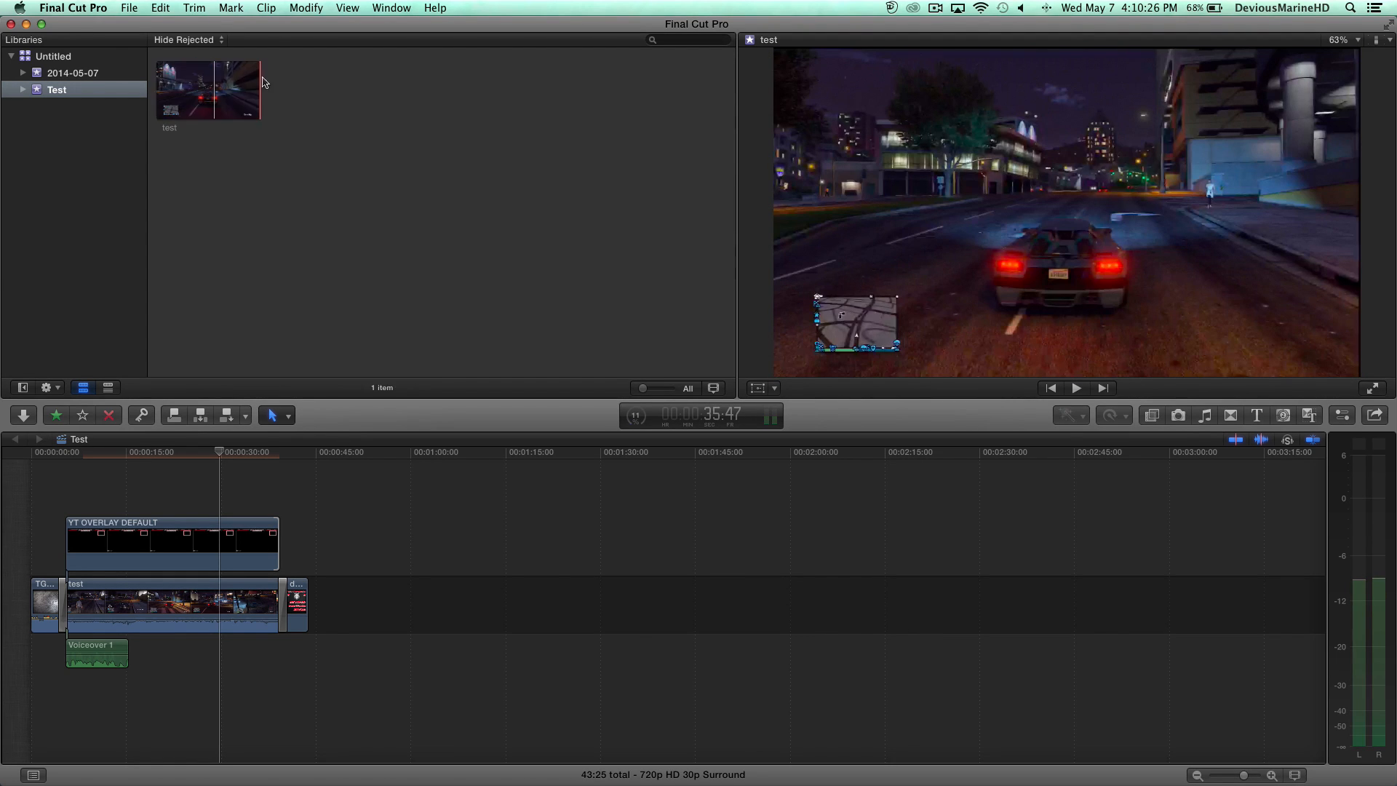
{"action": "left_click", "coordinate": [207, 98]}
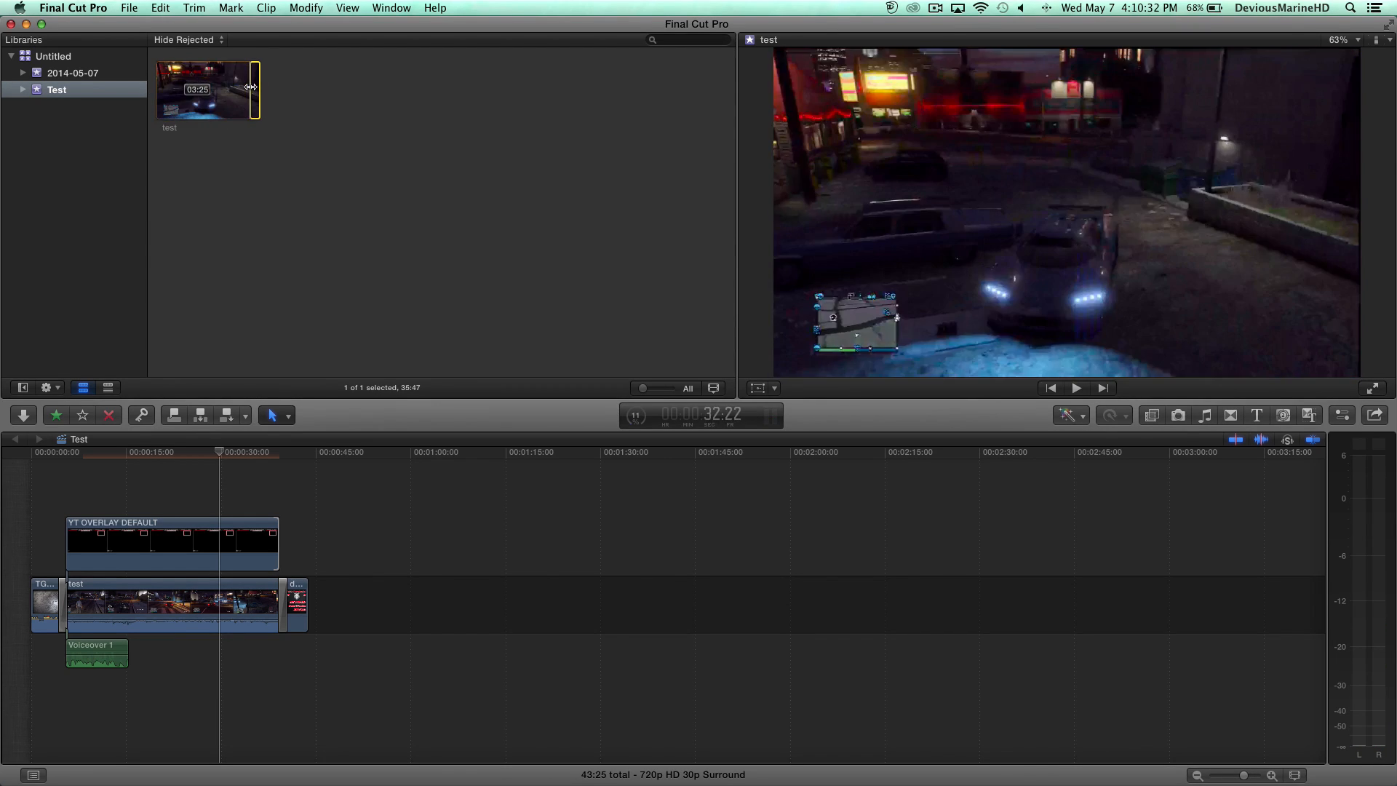
{"action": "left_click_drag", "start_coordinate": [241, 89], "coordinate": [70, 489]}
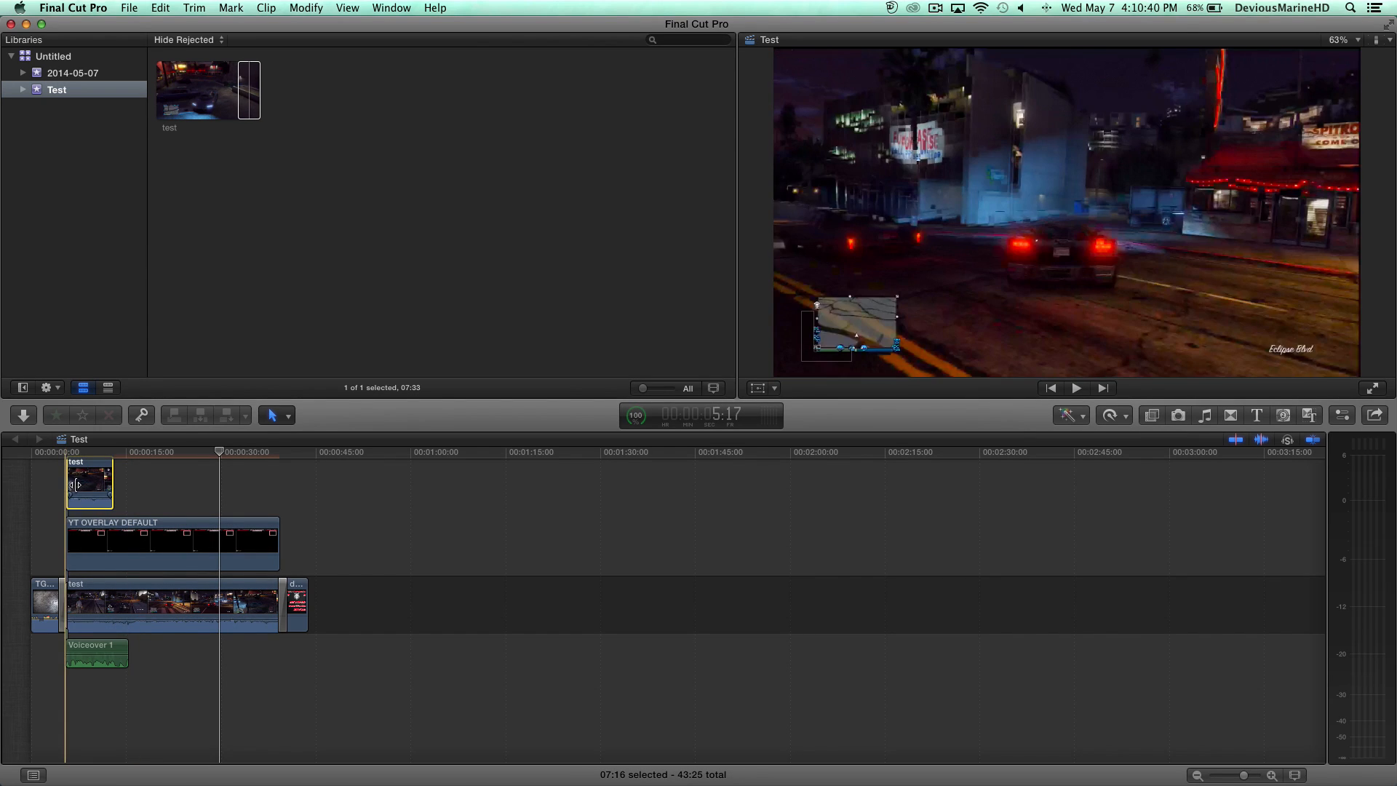
Shrink the connected test clip with Transform and position it inside the overlay's red picture-in-picture frame
{"action": "key", "text": "space"}
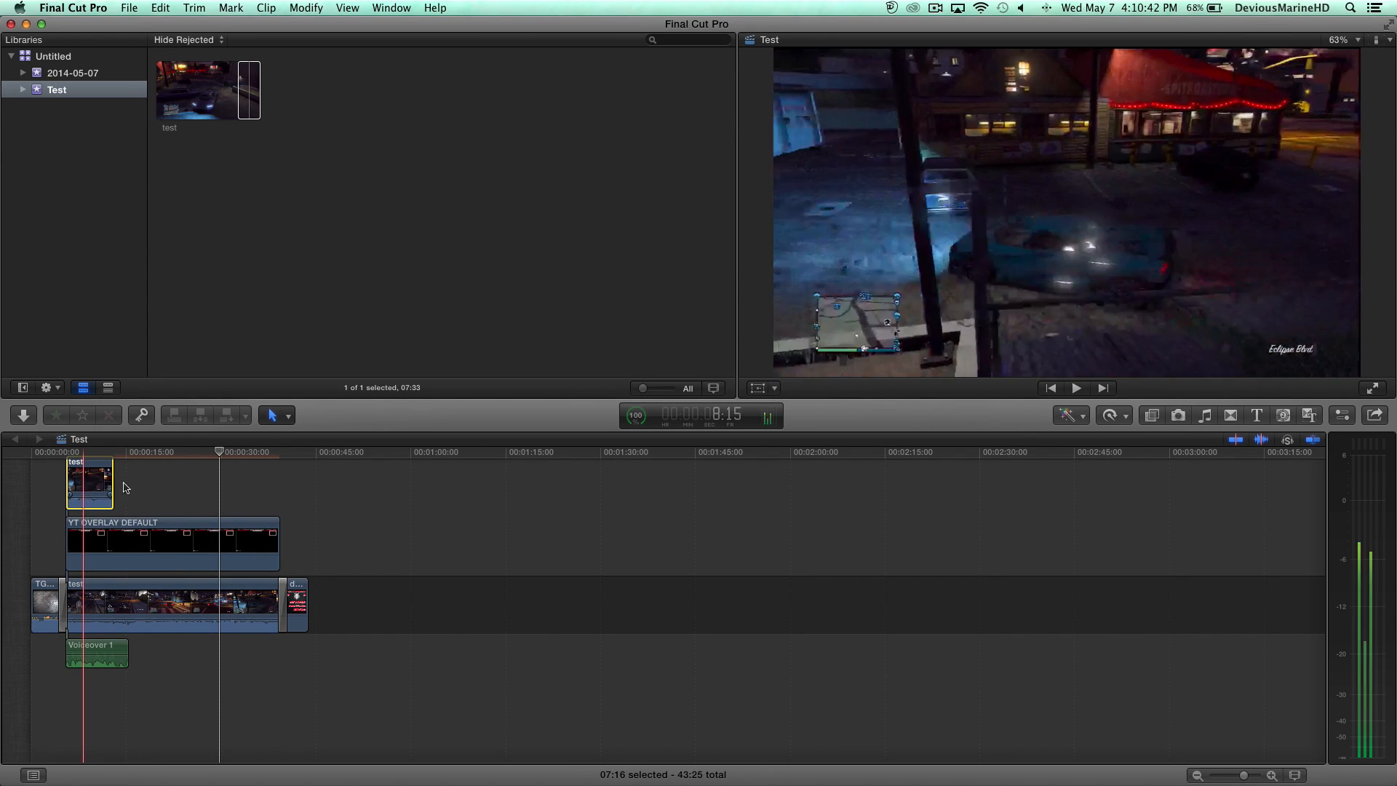
{"action": "left_click", "coordinate": [758, 389]}
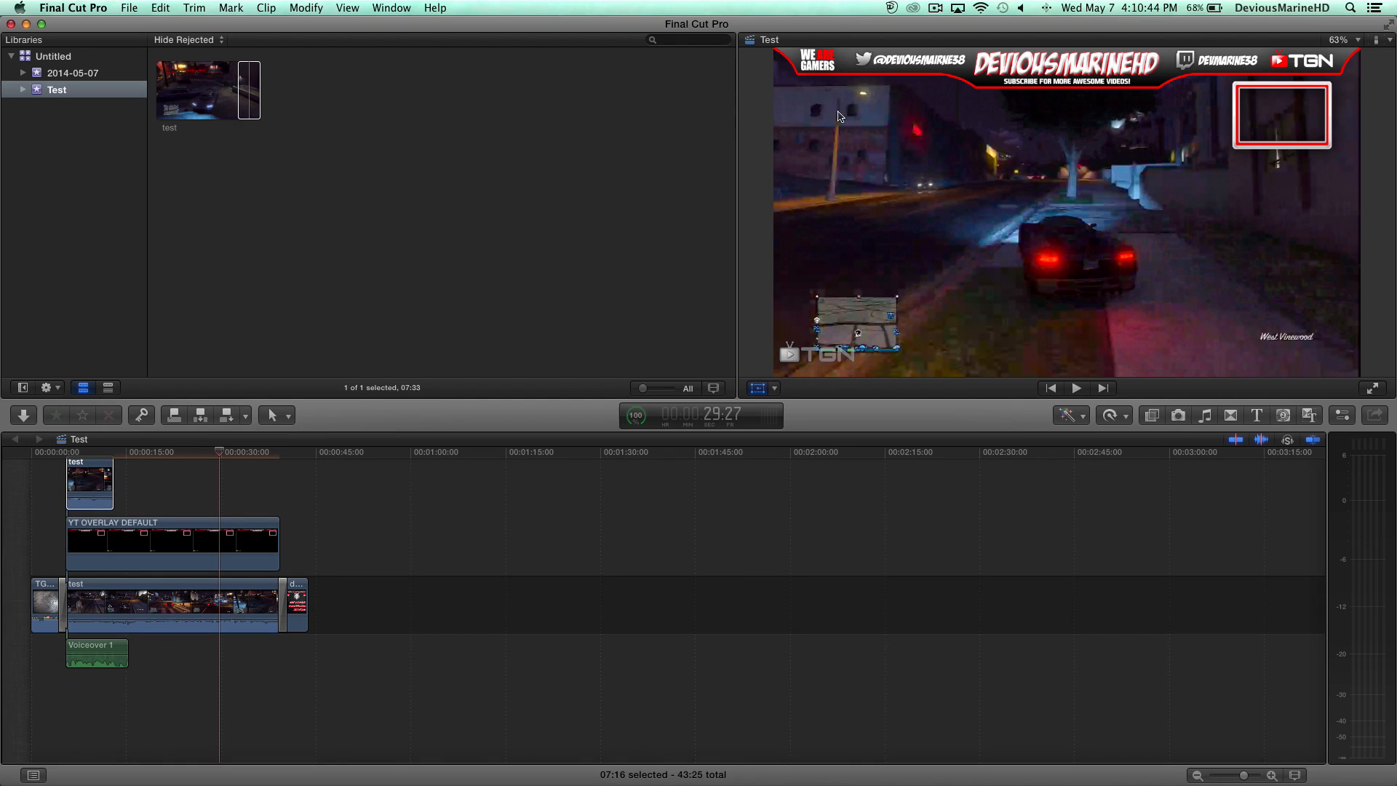
{"action": "left_click", "coordinate": [102, 486]}
{"action": "left_click_drag", "start_coordinate": [246, 451], "coordinate": [87, 452]}
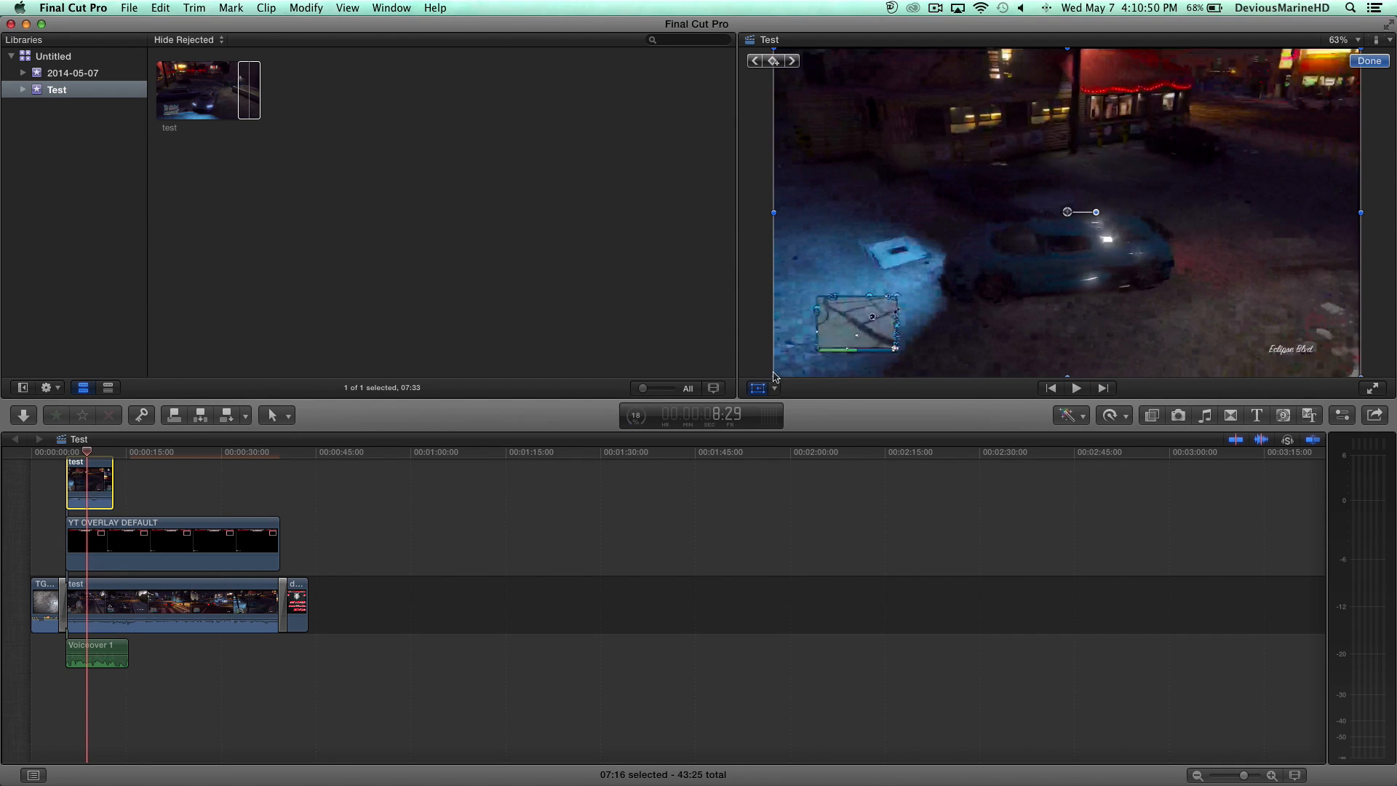
{"action": "left_click_drag", "start_coordinate": [778, 376], "coordinate": [1310, 137]}
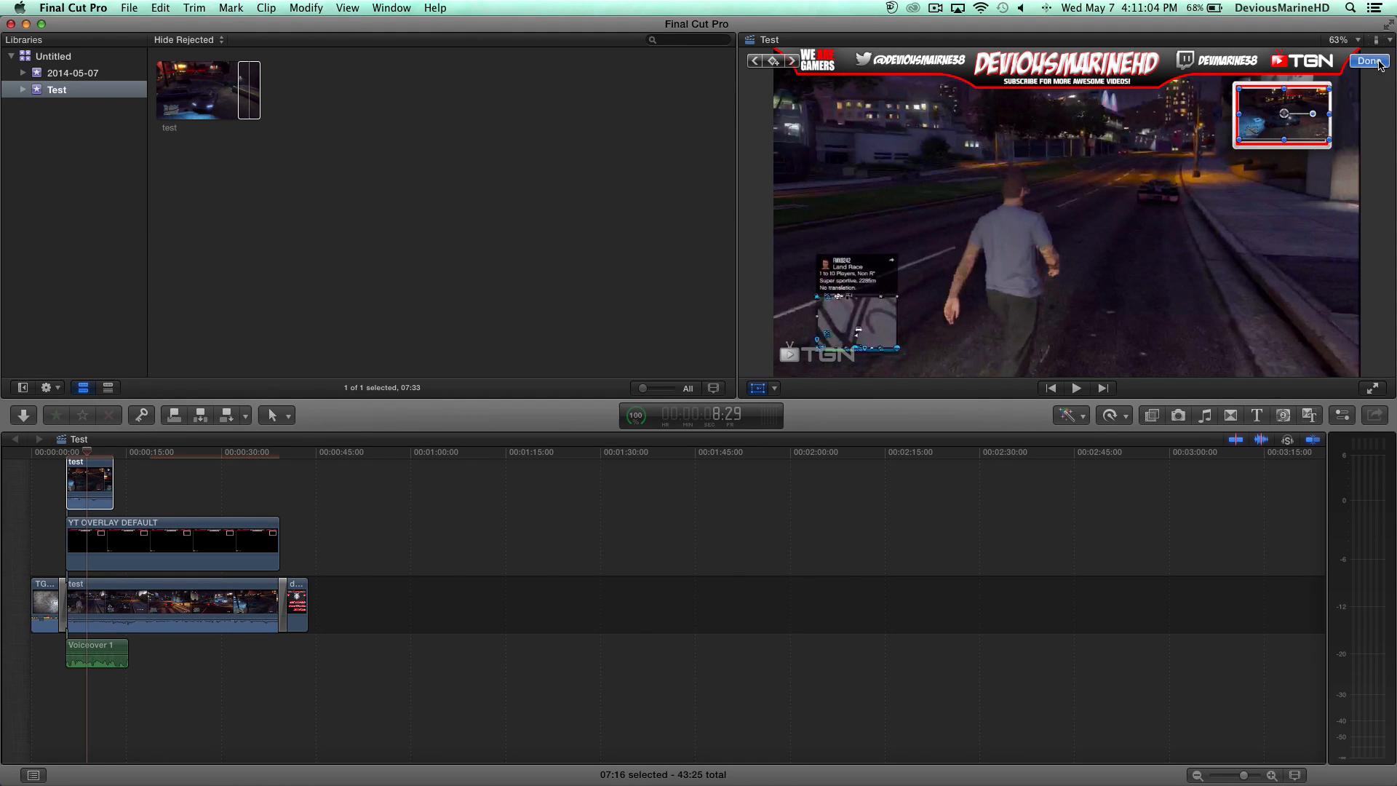
{"action": "left_click", "coordinate": [1369, 60]}
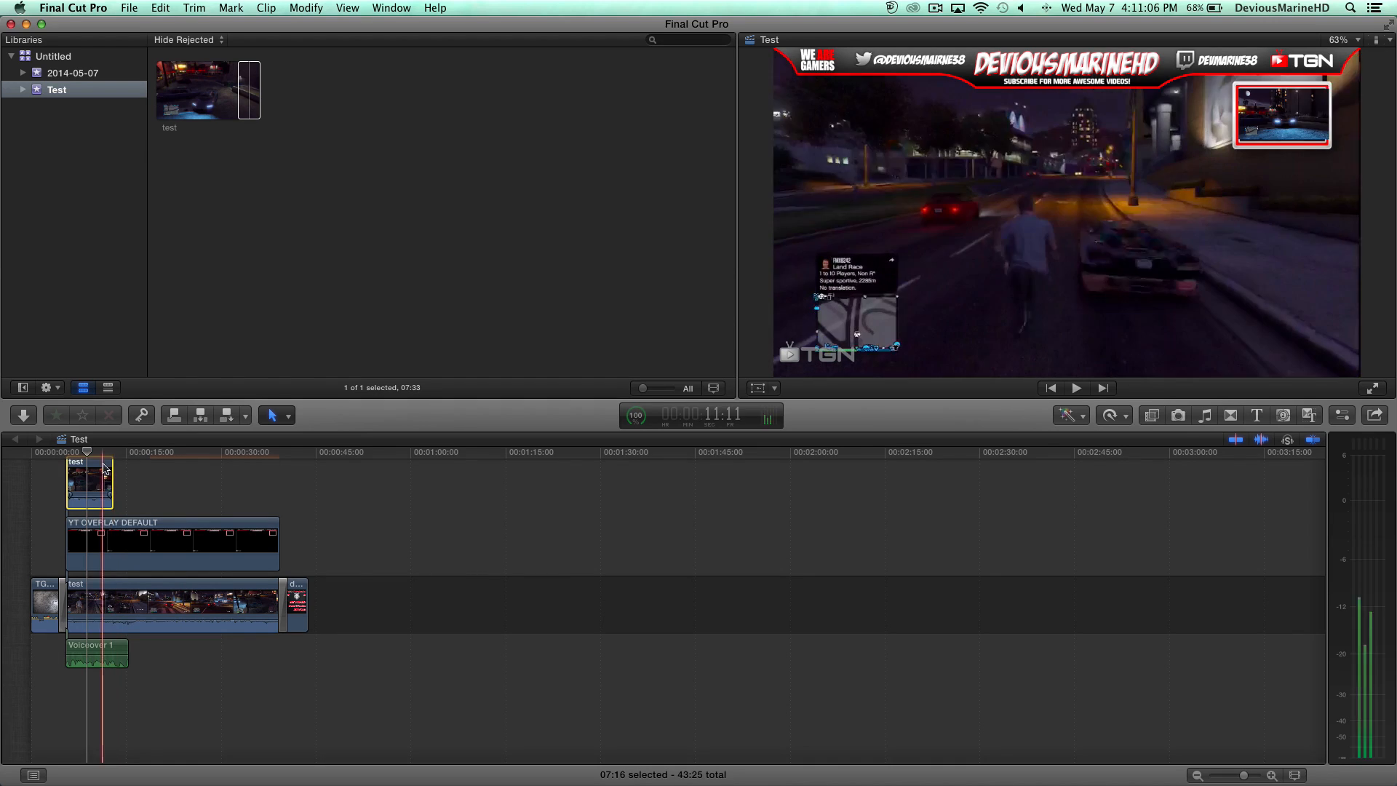
Move the small test clip beneath the YT OVERLAY DEFAULT image and fine-tune its scale to fit the red frame
{"action": "left_click_drag", "start_coordinate": [105, 470], "coordinate": [84, 513]}
{"action": "key", "text": "space"}
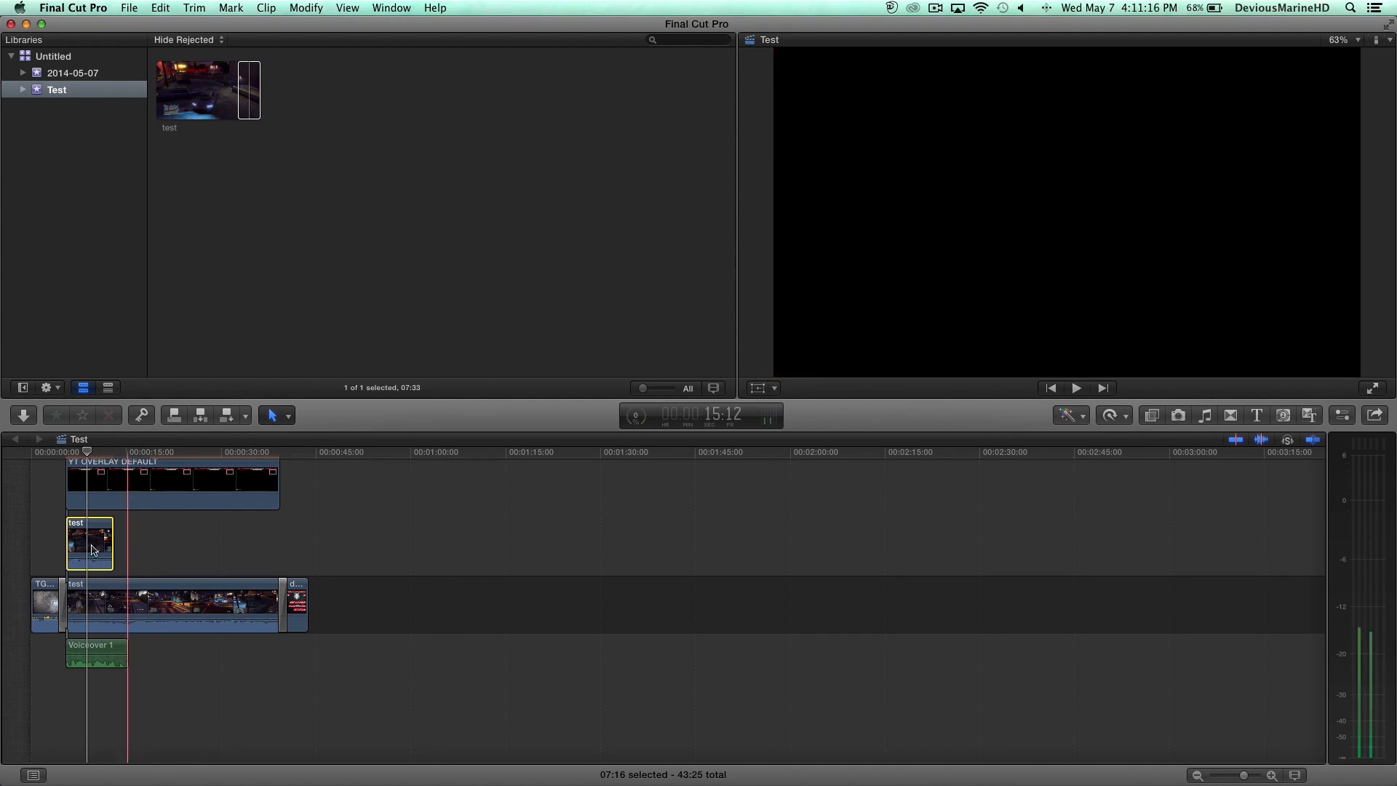
{"action": "left_click", "coordinate": [88, 524]}
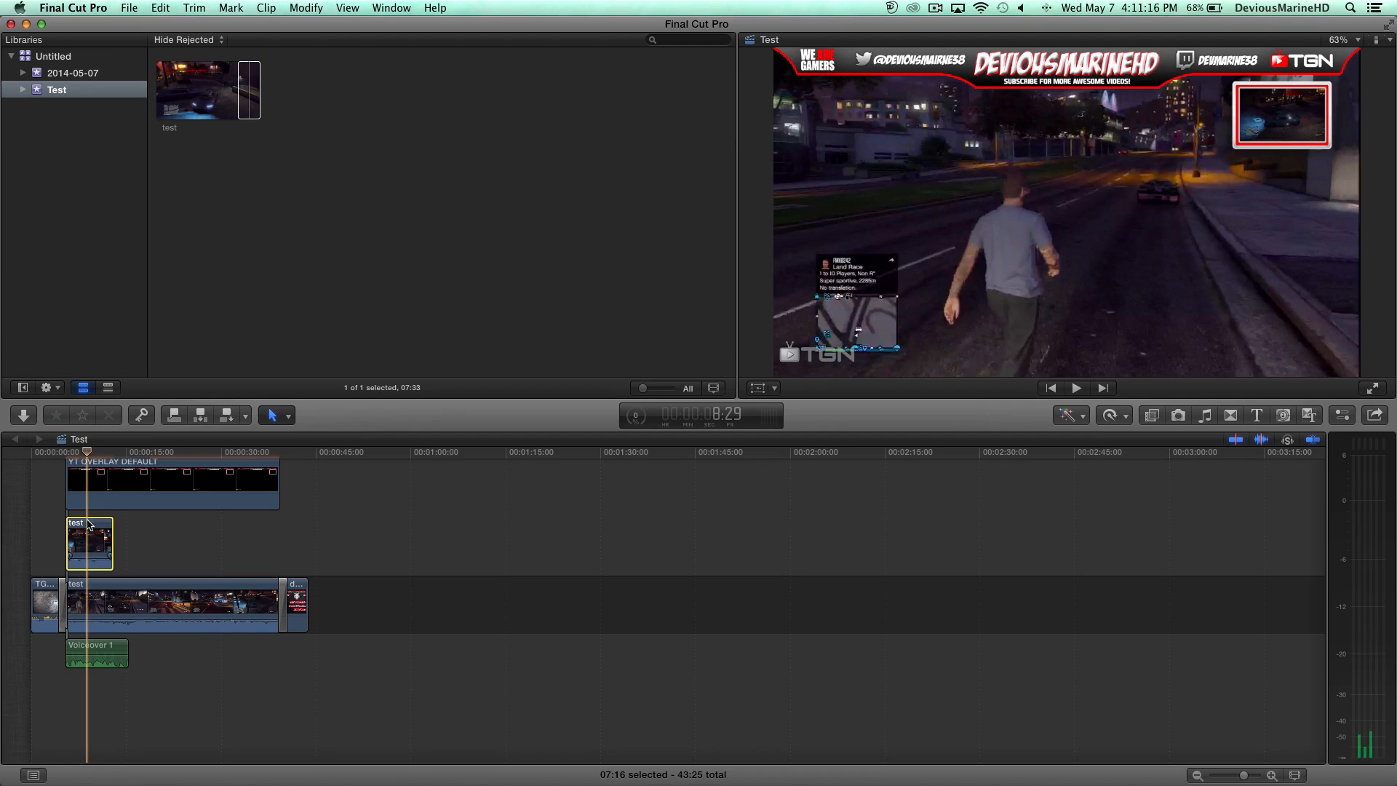
{"action": "left_click", "coordinate": [755, 389]}
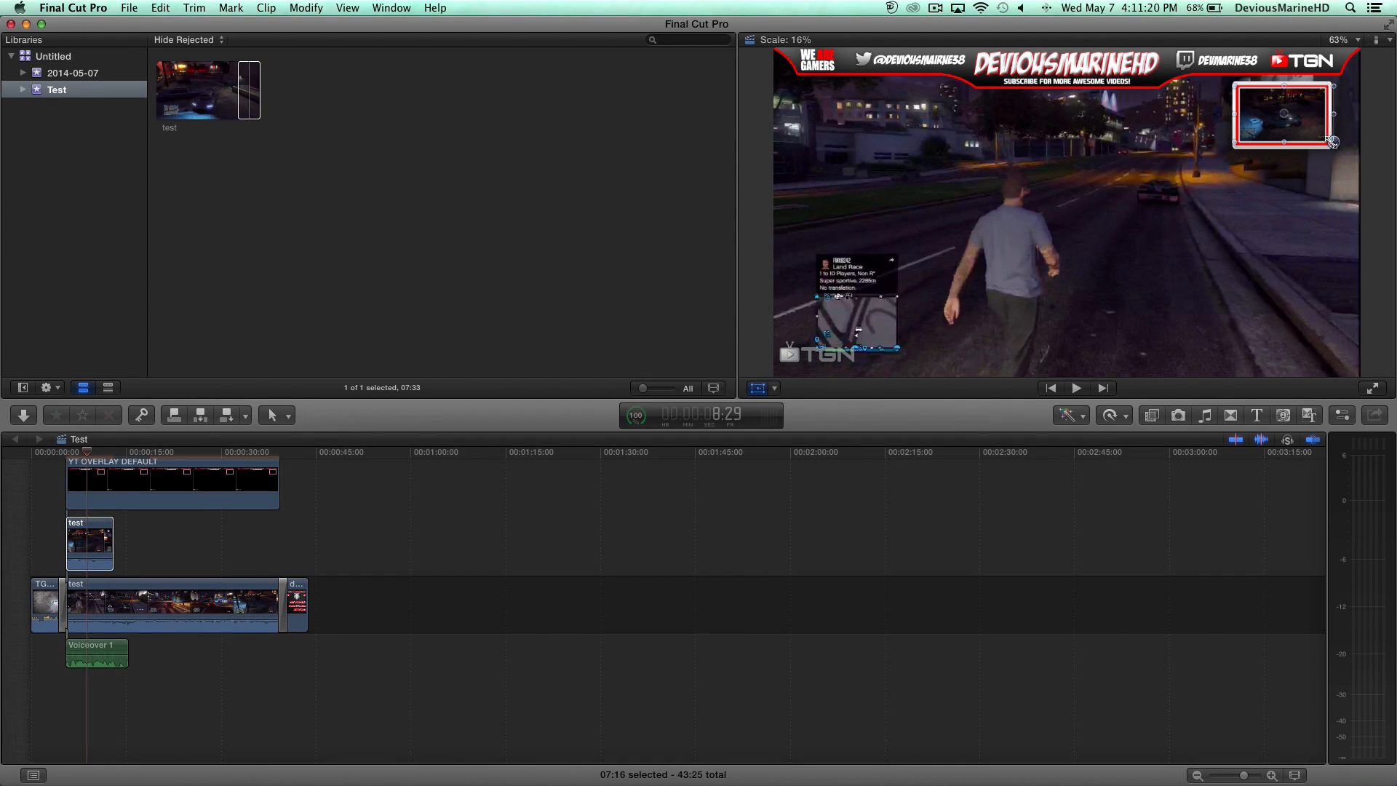
{"action": "left_click_drag", "start_coordinate": [1329, 142], "coordinate": [1319, 142]}
{"action": "left_click", "coordinate": [1370, 61]}
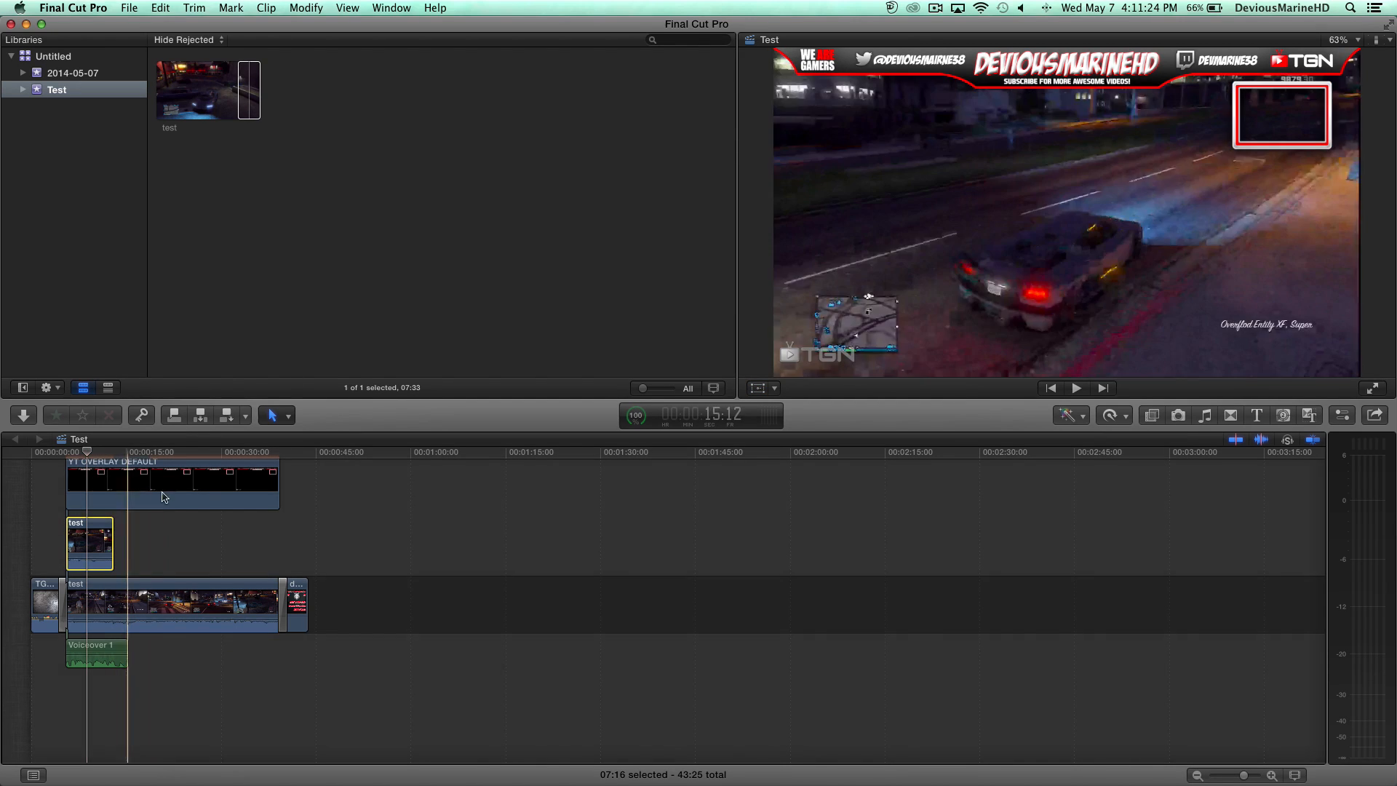
Play back the picture-in-picture section, lower the small test clip's volume, and delete that clip from the timeline
{"action": "key", "text": "space"}
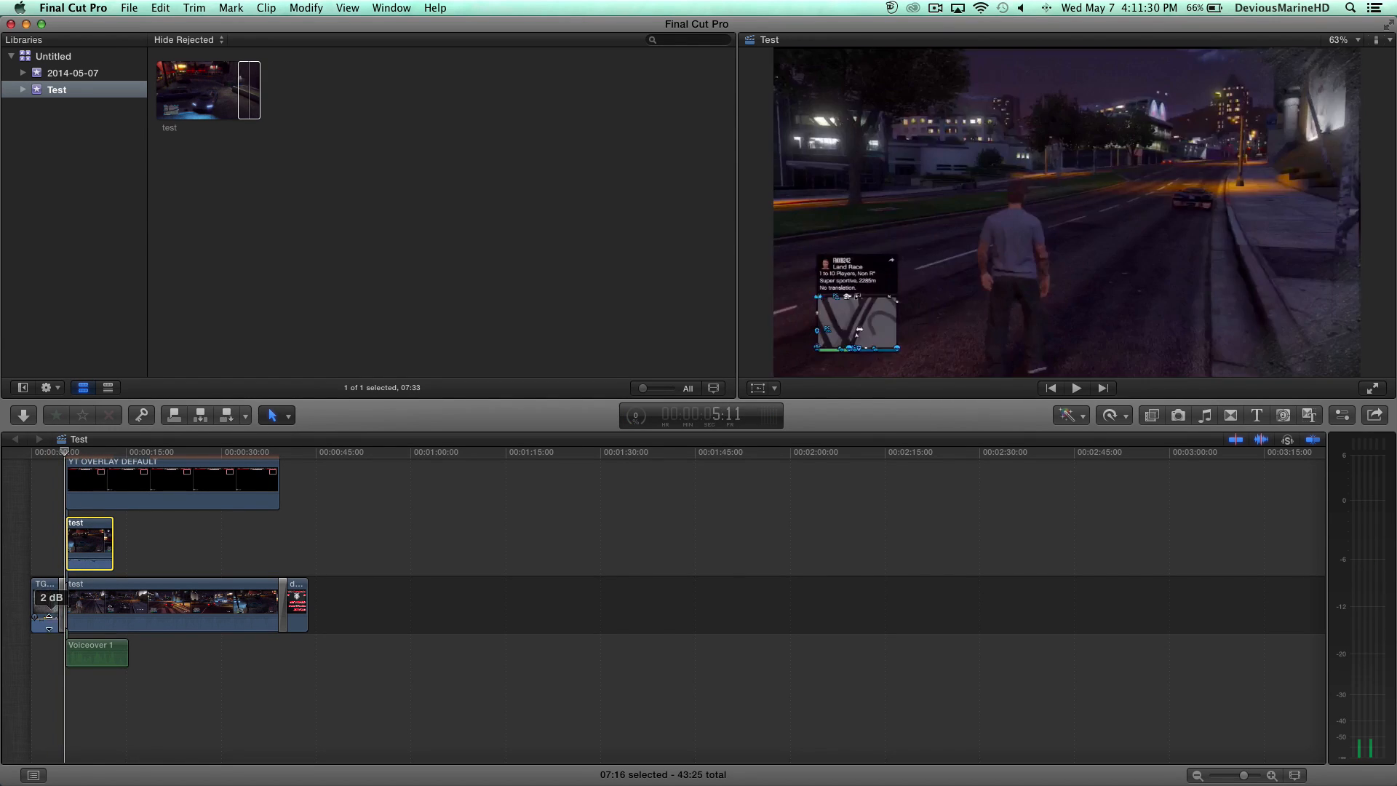
{"action": "key", "text": "space"}
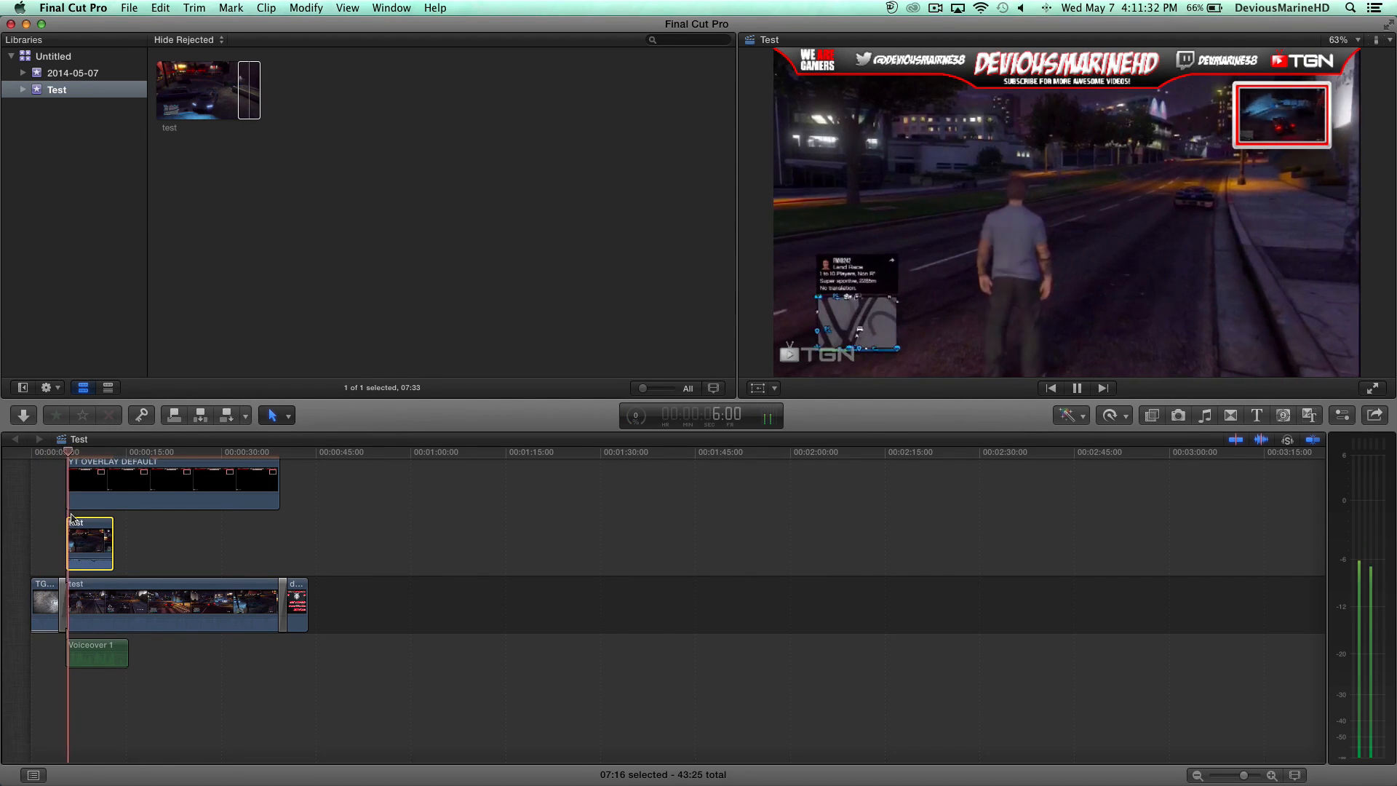
{"action": "key", "text": "space"}
{"action": "left_click_drag", "start_coordinate": [75, 559], "coordinate": [75, 577]}
{"action": "key", "text": "space"}
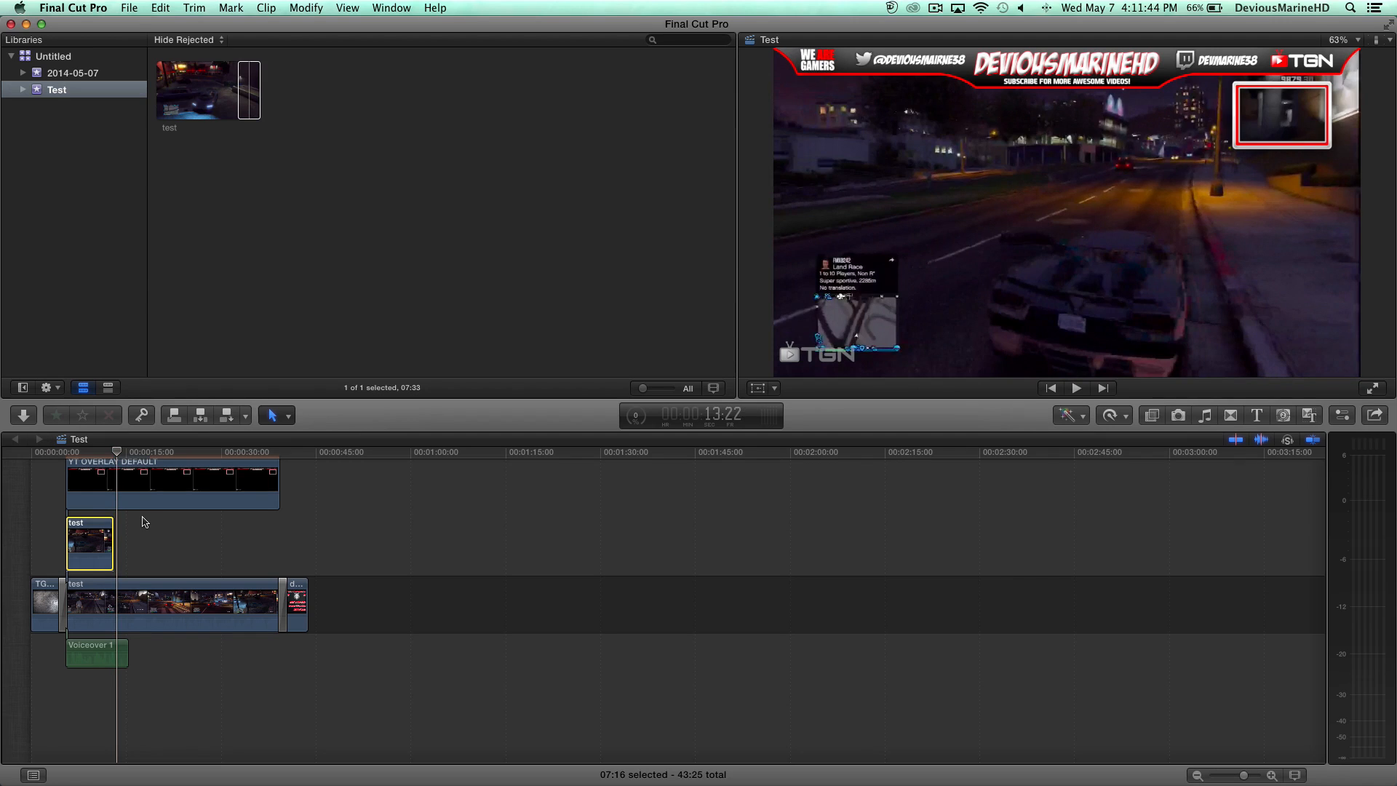
{"action": "key", "text": "space"}
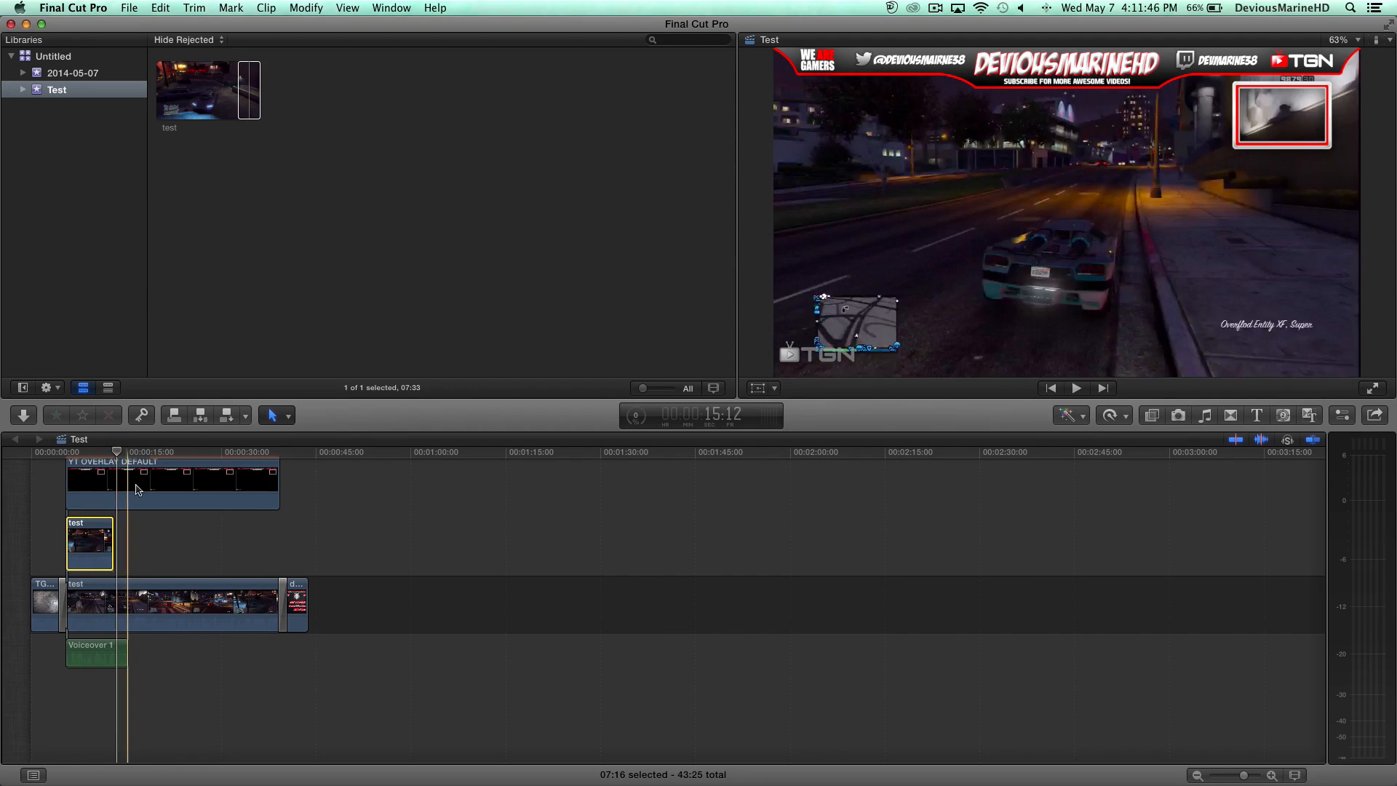
{"action": "key", "text": "Delete"}
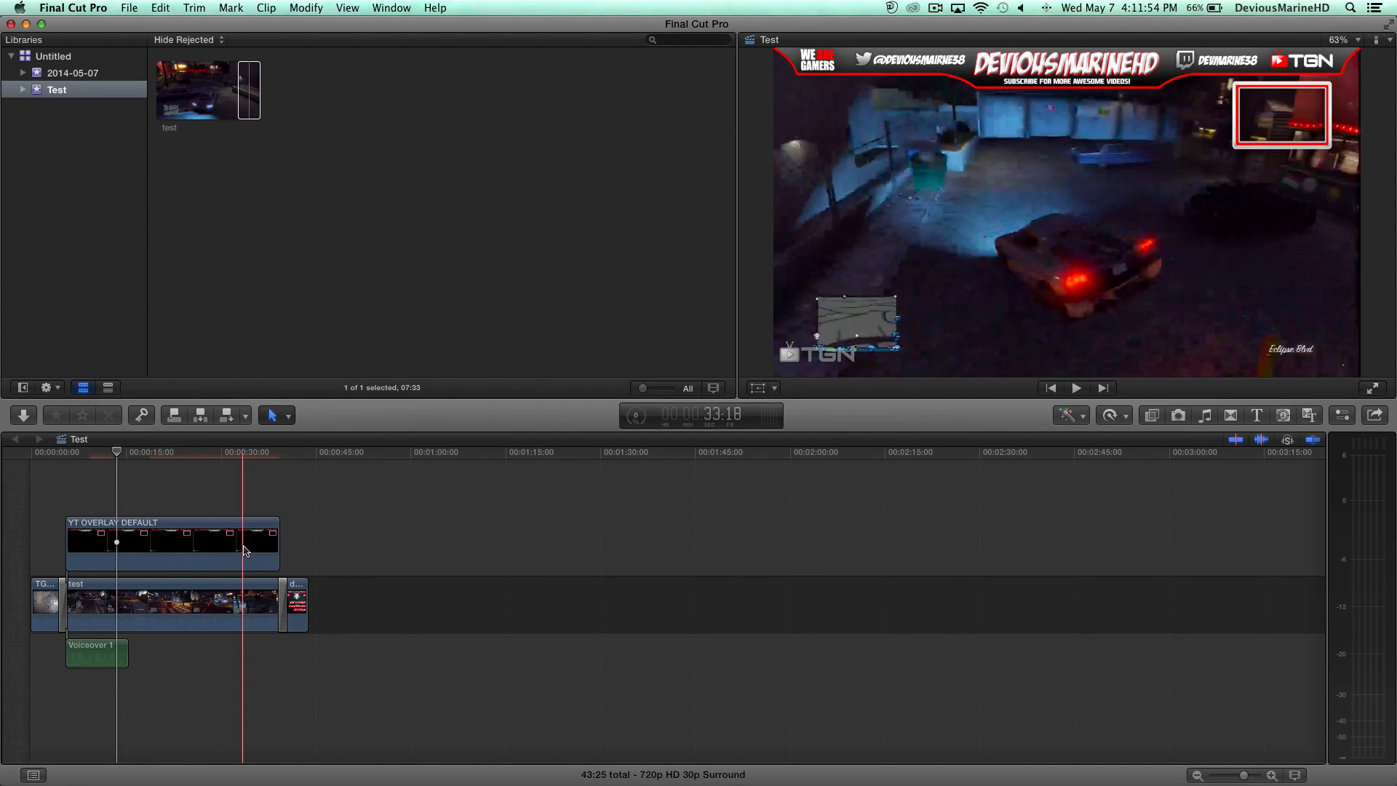
Start a Master File export of the Test project with H.264 as the video codec
{"action": "left_click", "coordinate": [1373, 417]}
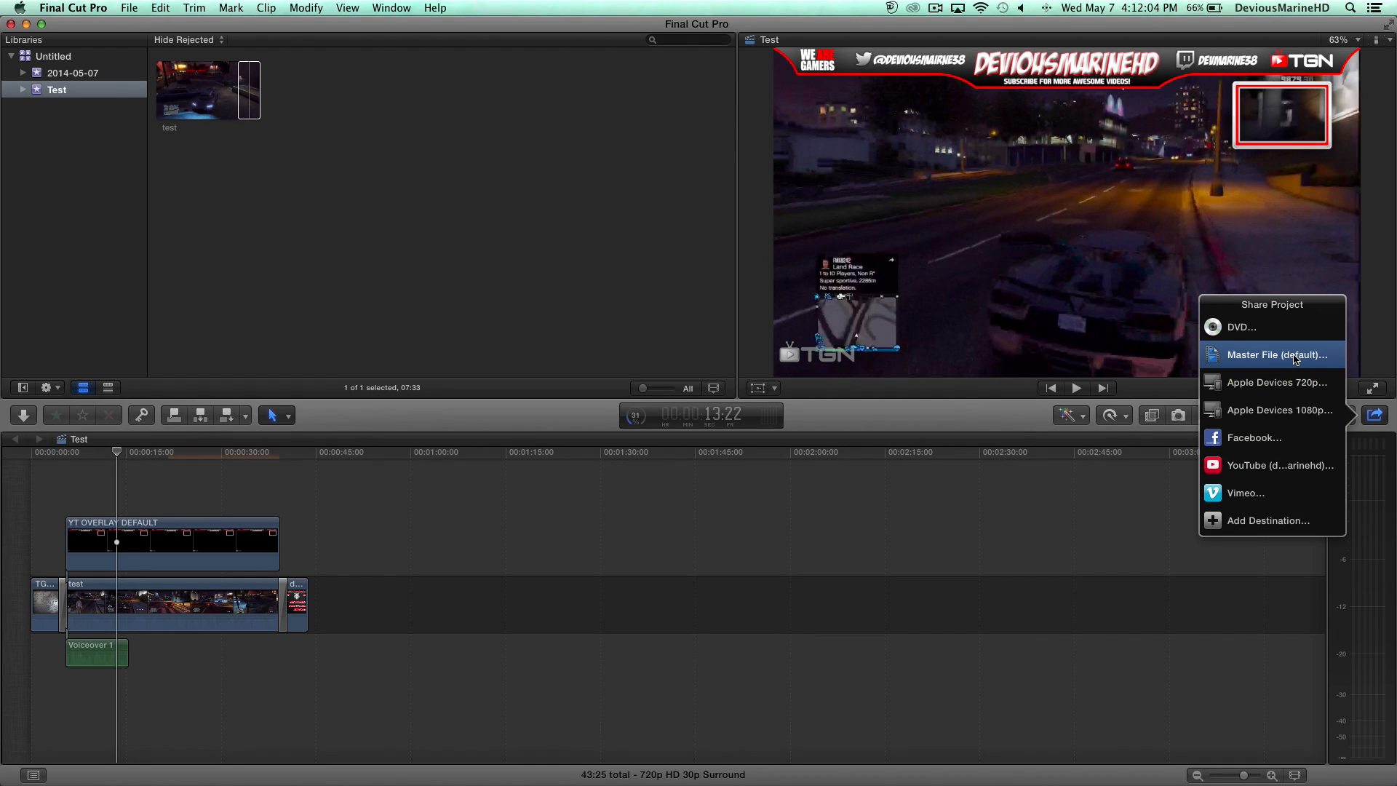
{"action": "left_click", "coordinate": [1197, 363]}
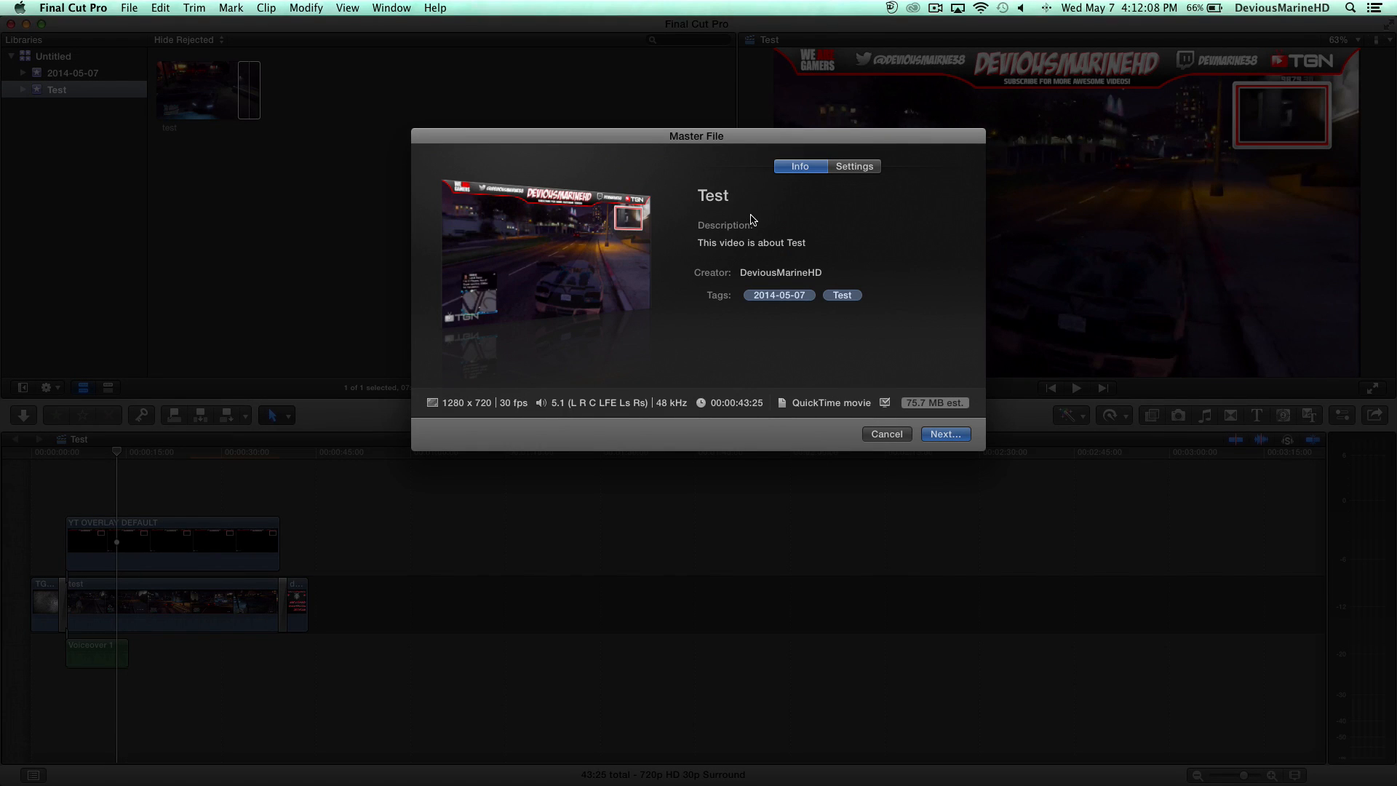
{"action": "left_click", "coordinate": [867, 171]}
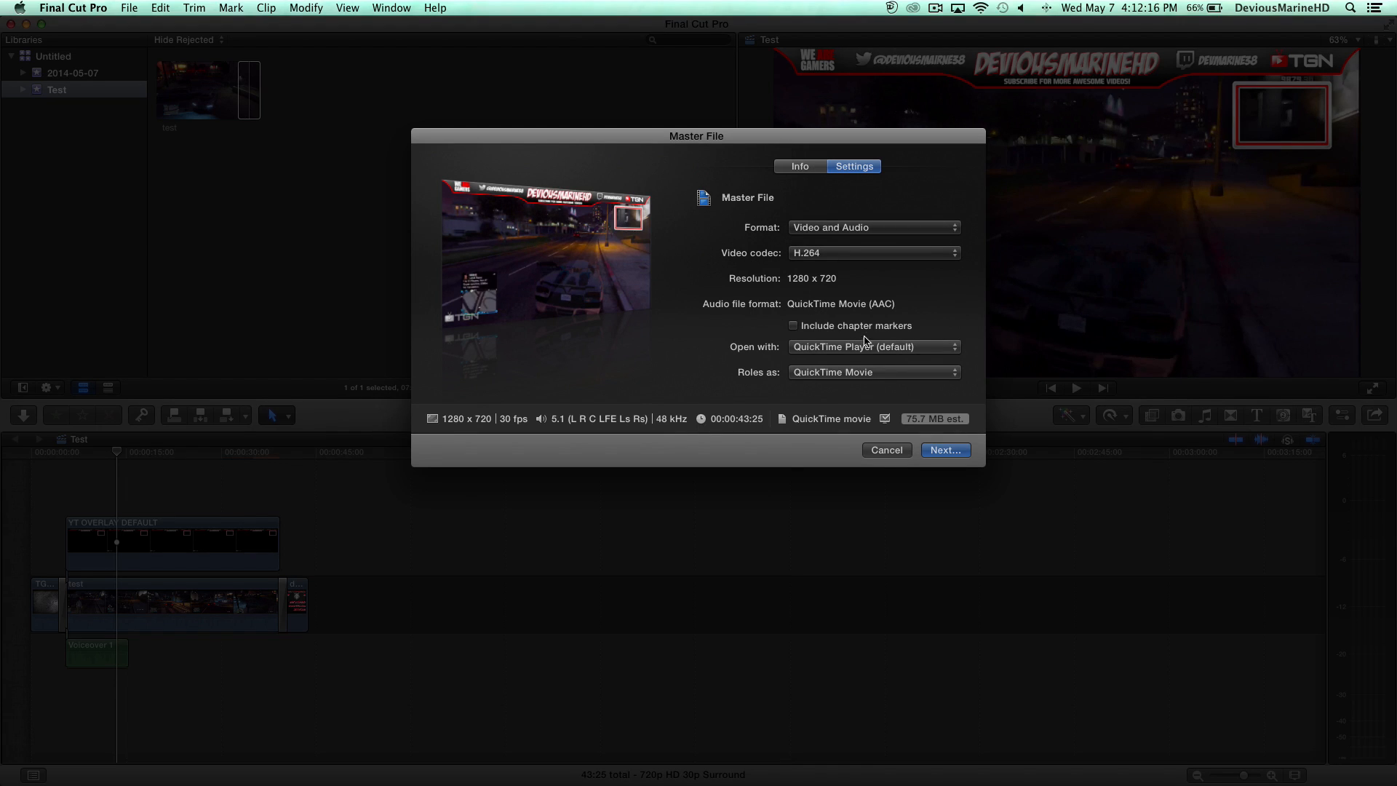
{"action": "left_click", "coordinate": [811, 256]}
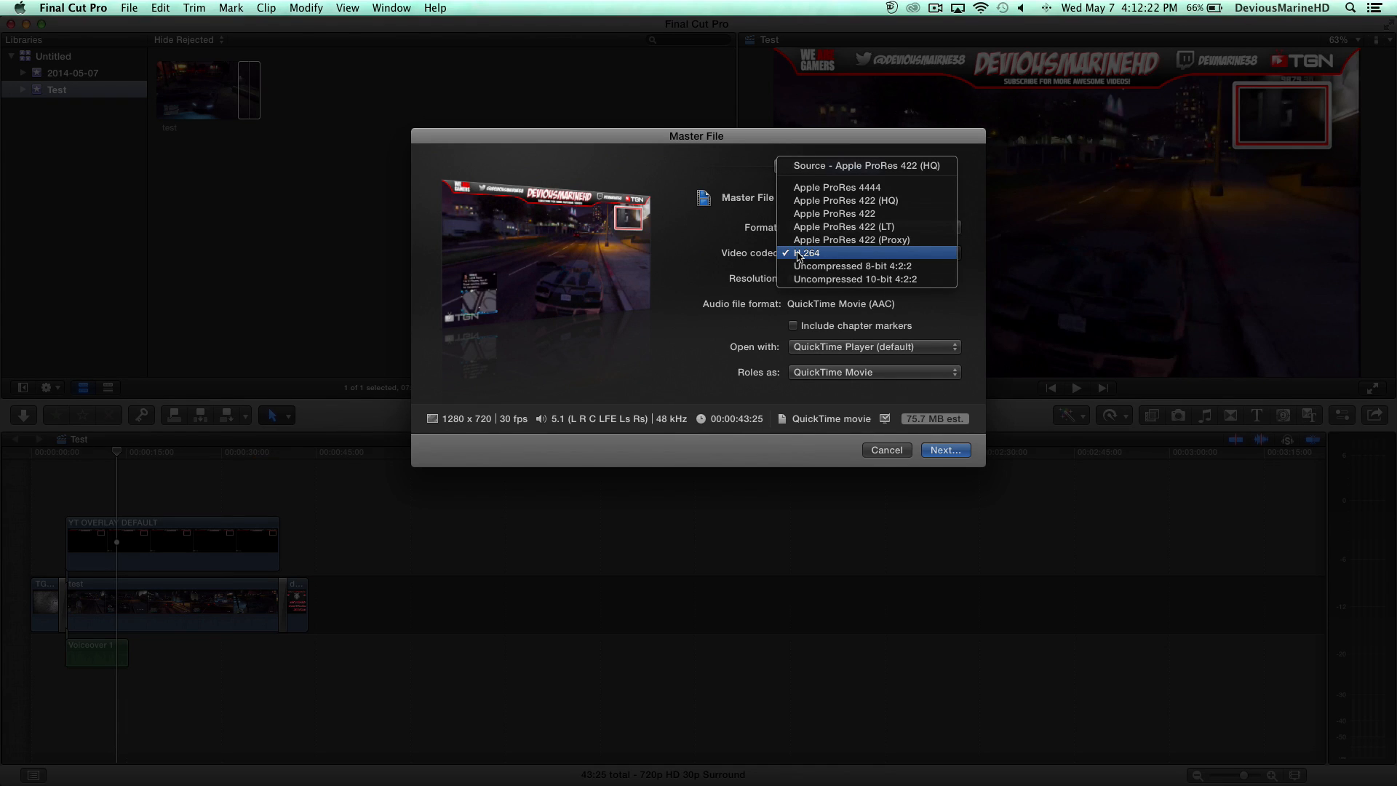
{"action": "left_click", "coordinate": [737, 254]}
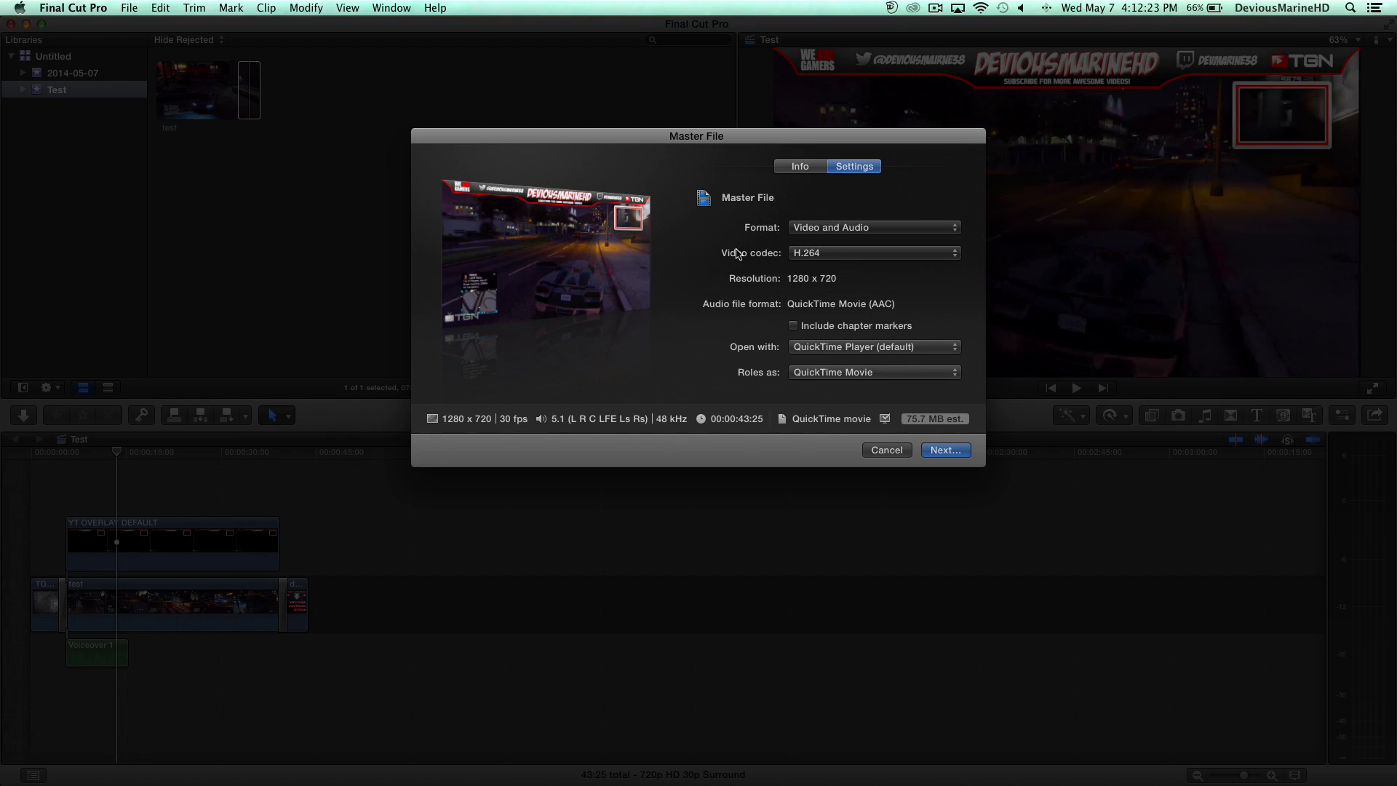
{"action": "left_click", "coordinate": [831, 260]}
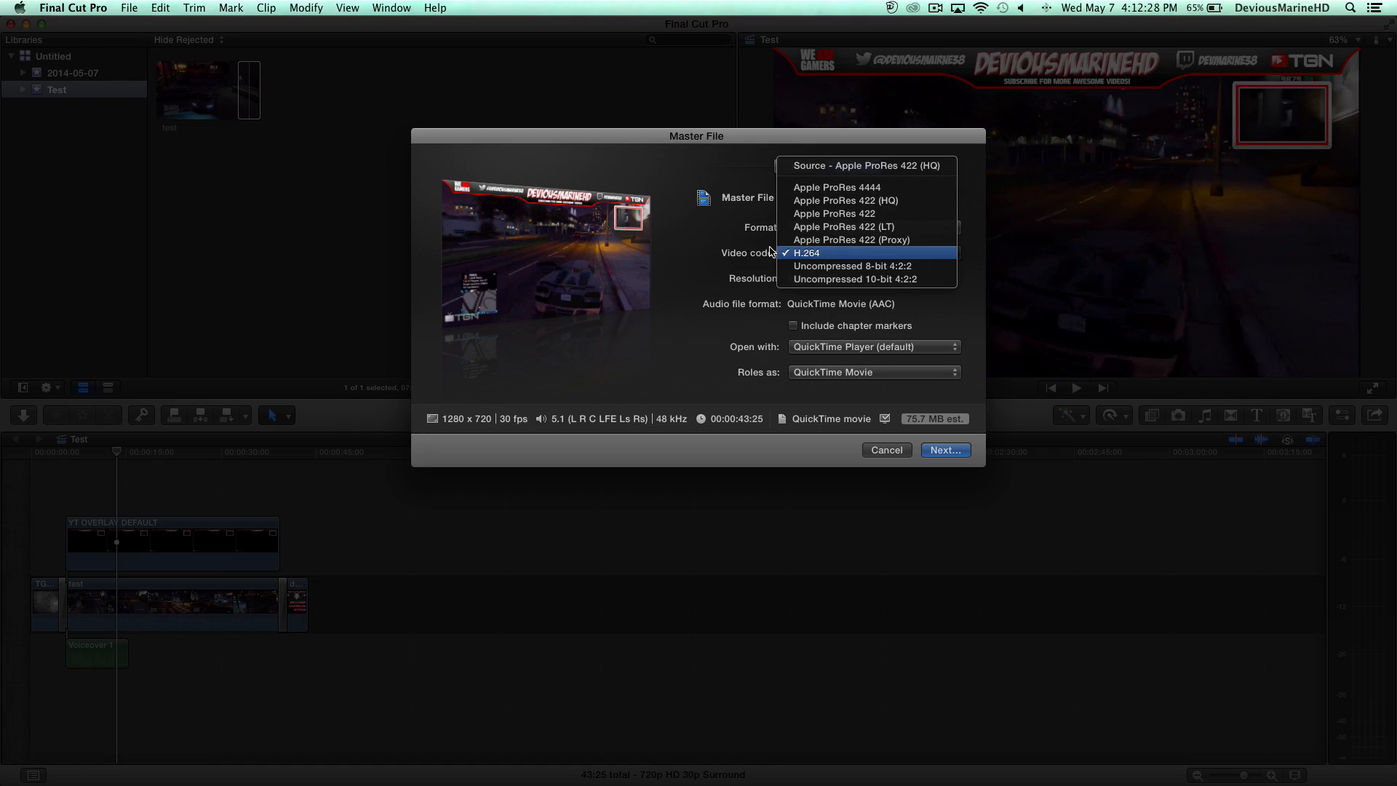
{"action": "left_click", "coordinate": [848, 261]}
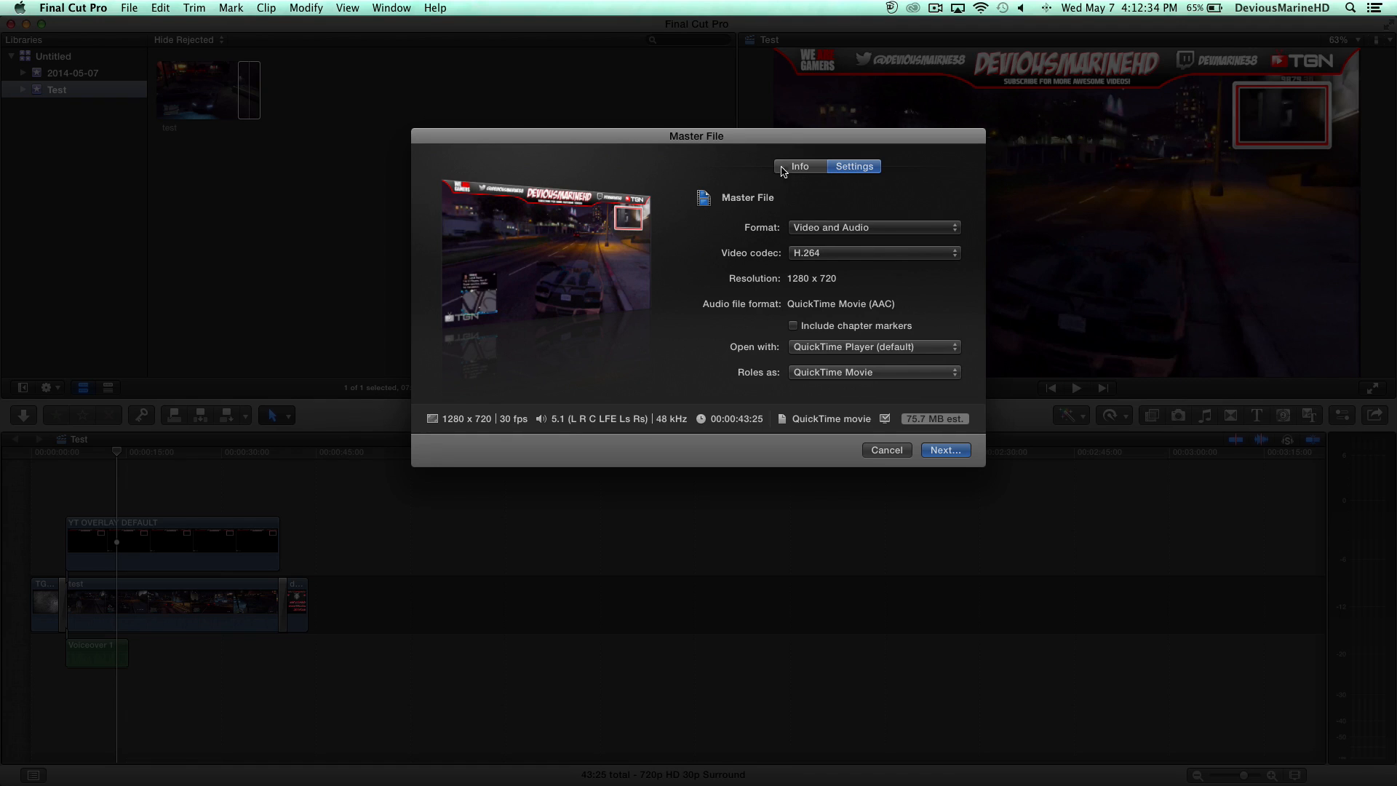
Keep the title Test in the export info and save the master file to the Desktop
{"action": "left_click", "coordinate": [783, 170]}
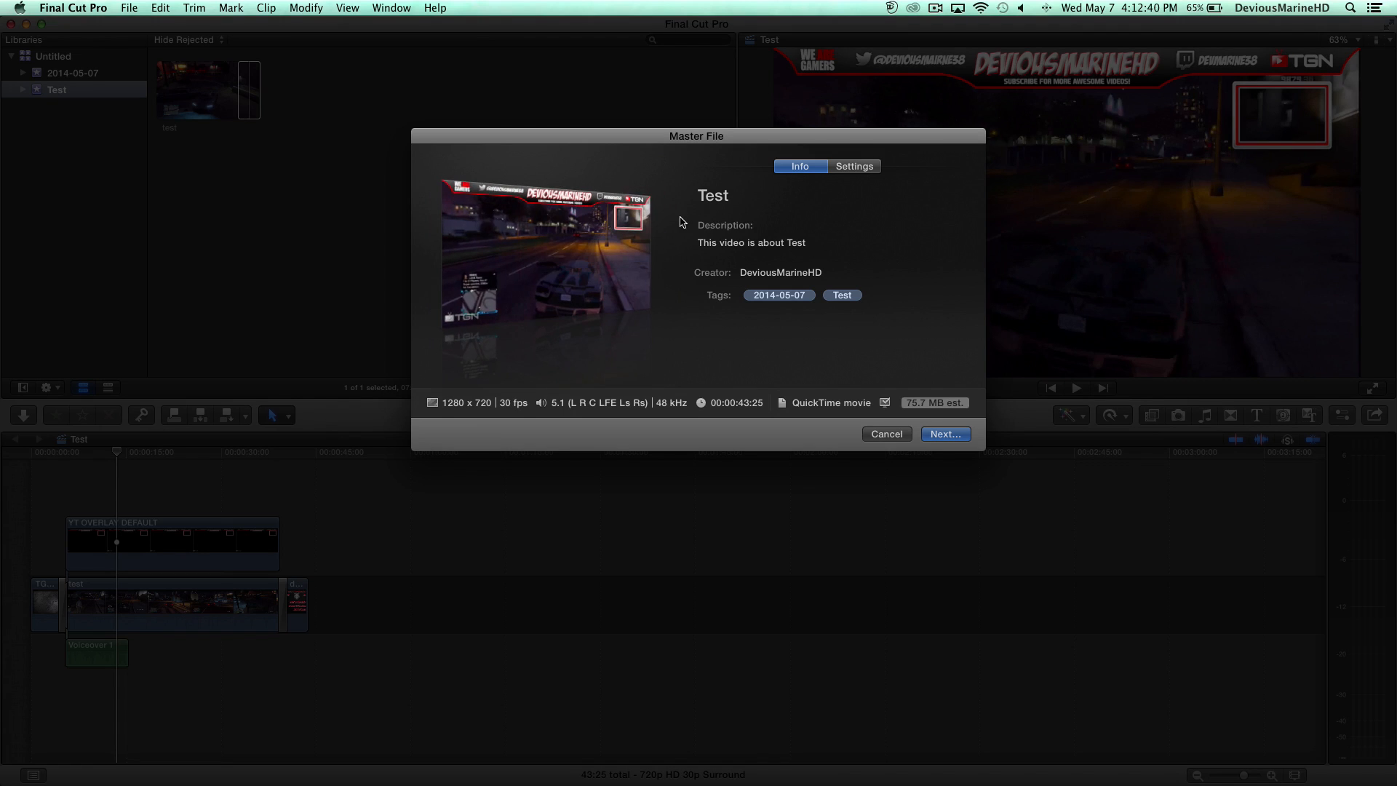
{"action": "left_click", "coordinate": [723, 193]}
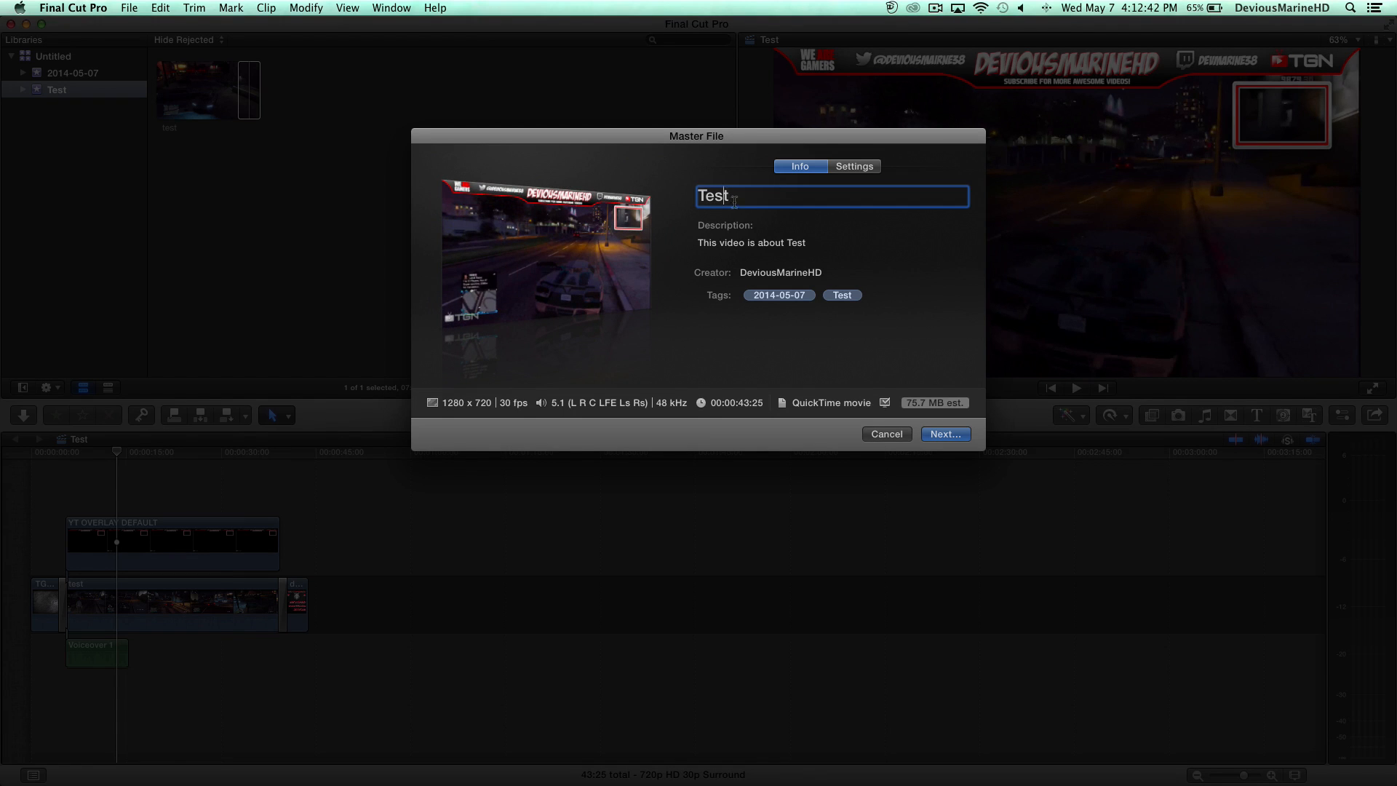
{"action": "left_click", "coordinate": [941, 434]}
{"action": "left_click", "coordinate": [667, 193]}
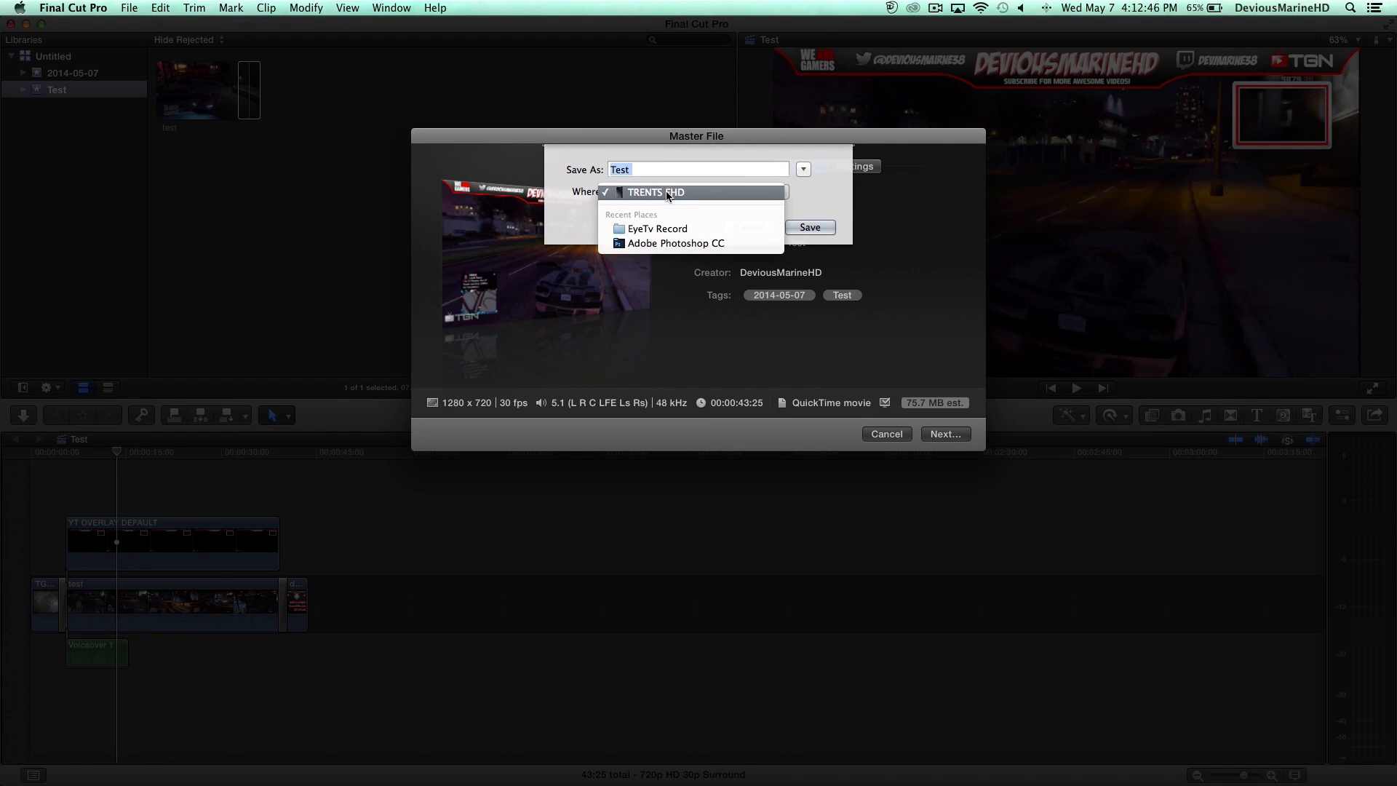
{"action": "left_click", "coordinate": [722, 195]}
{"action": "left_click", "coordinate": [720, 194]}
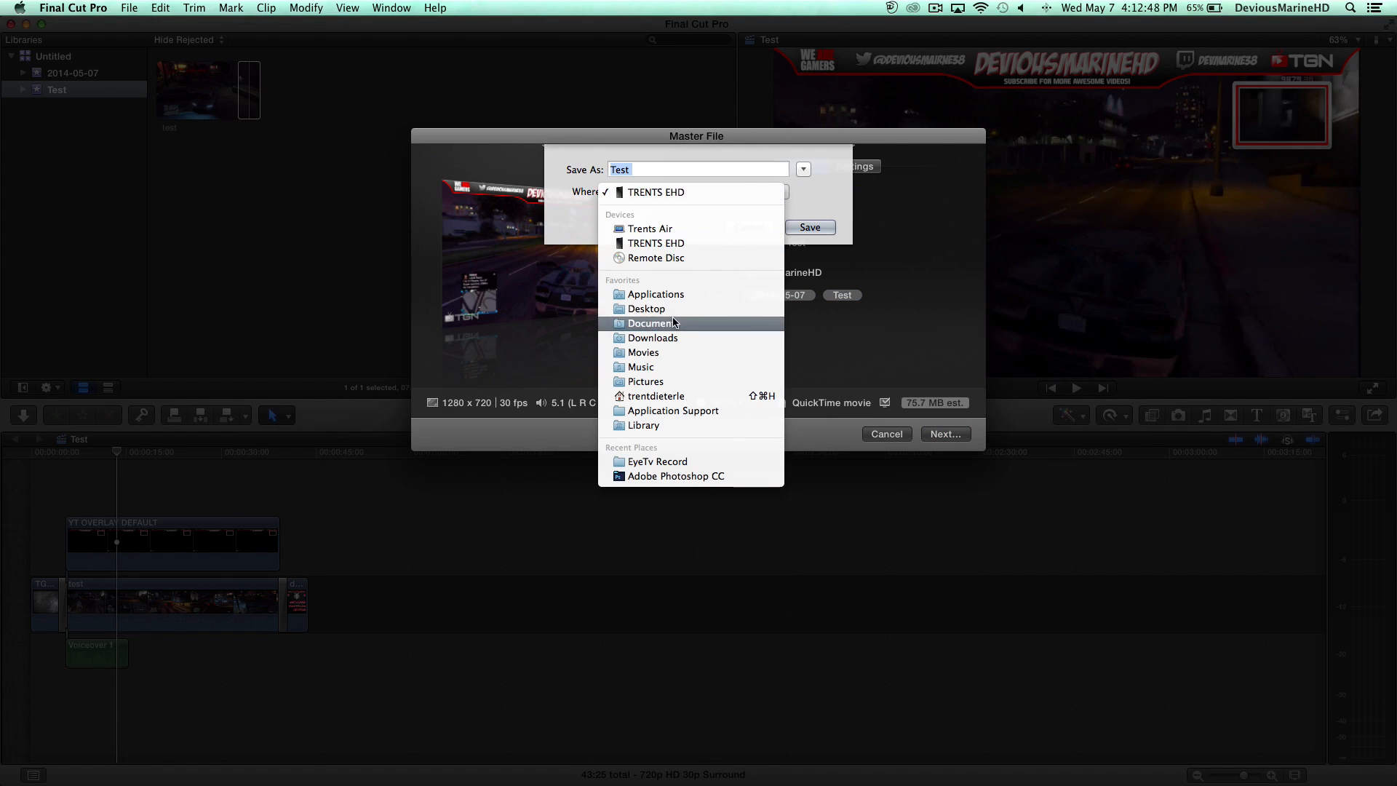
{"action": "left_click", "coordinate": [655, 309]}
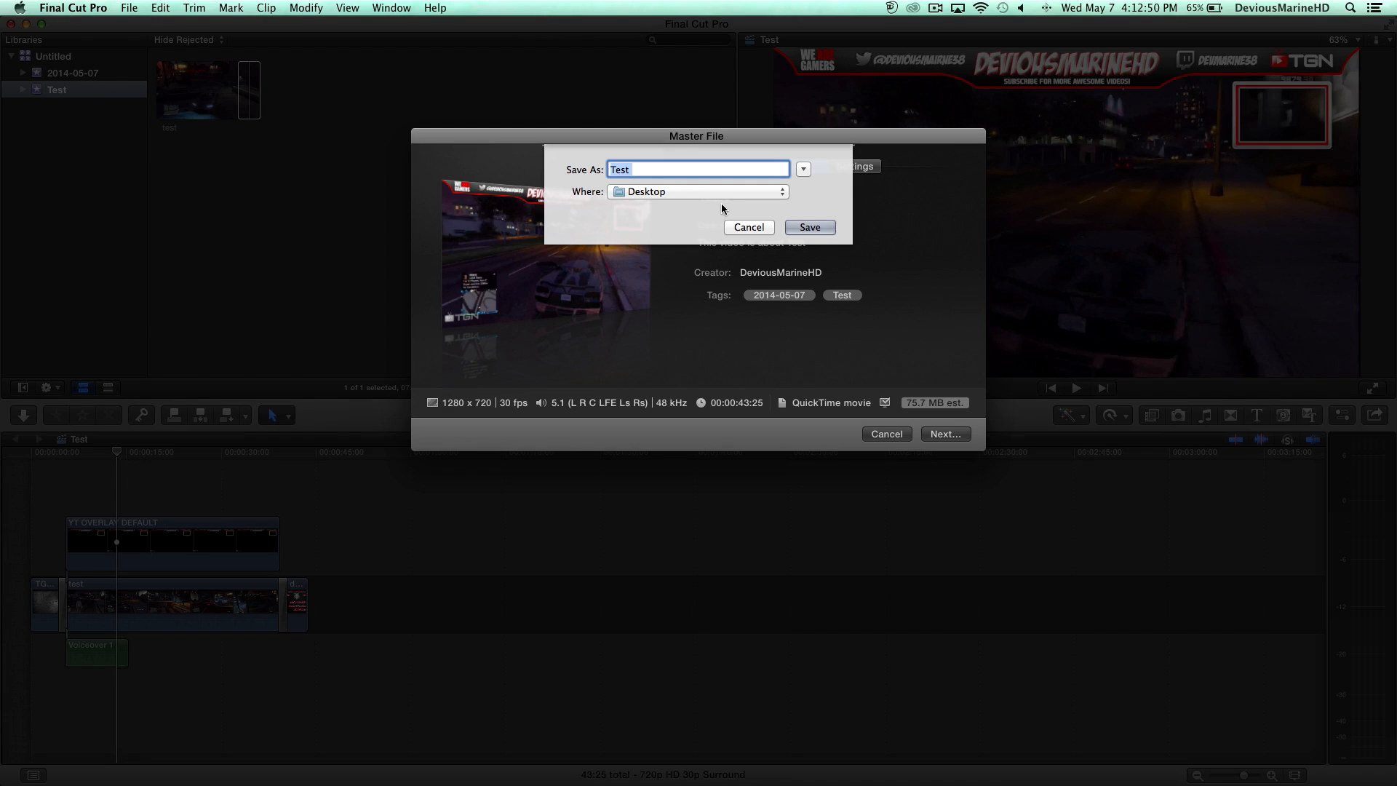
{"action": "left_click", "coordinate": [668, 167]}
{"action": "left_click", "coordinate": [818, 230]}
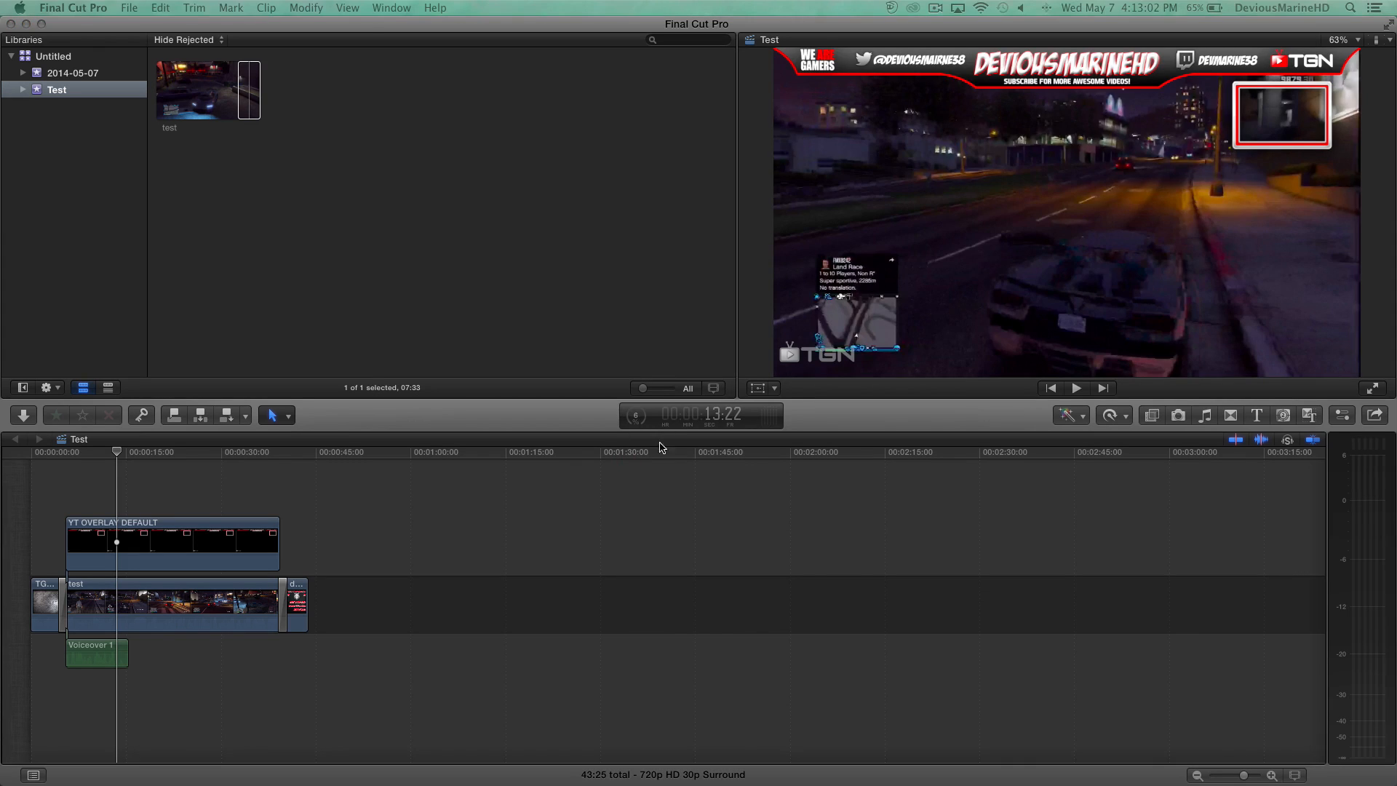
Check the sharing progress in the background tasks and review the exported movie in QuickTime Player
{"action": "left_click_drag", "start_coordinate": [995, 463], "coordinate": [579, 469]}
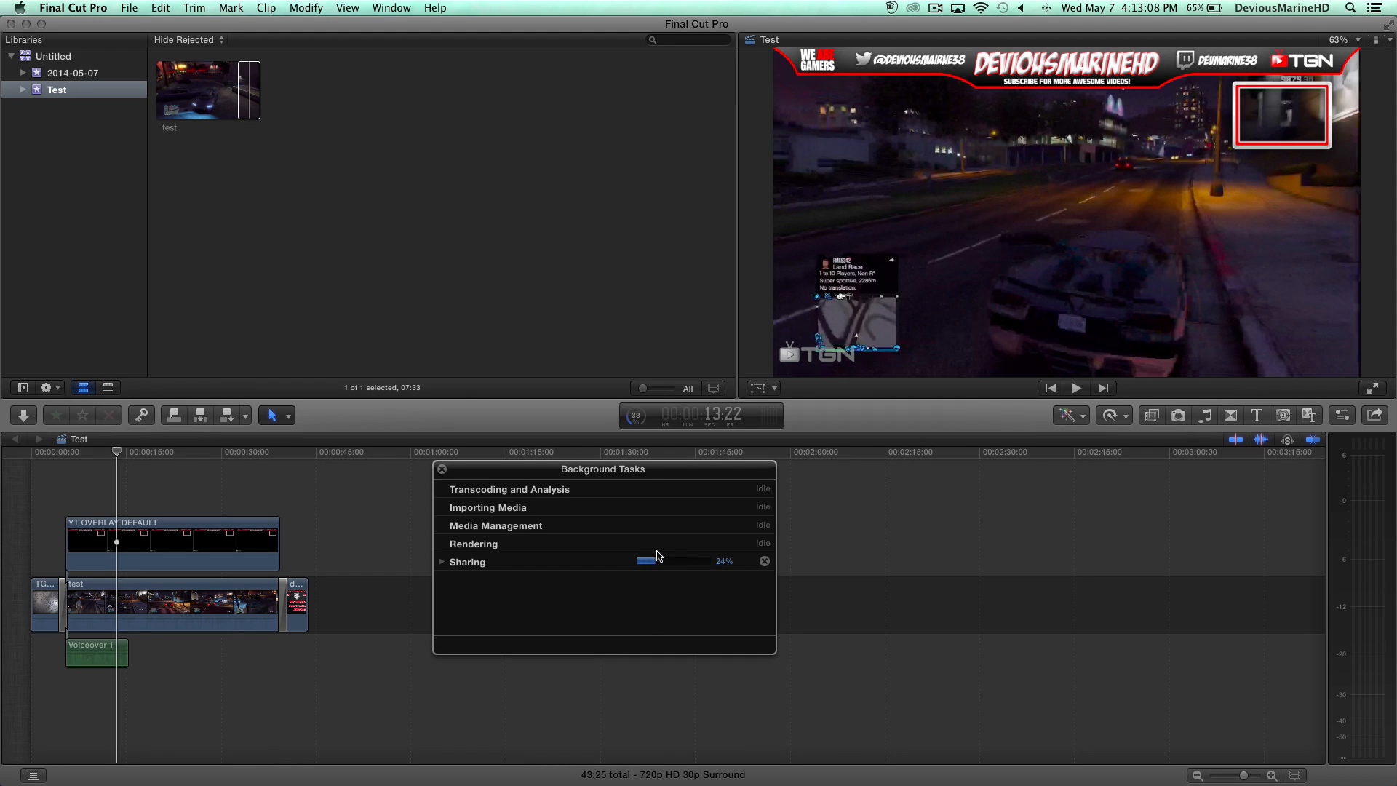
{"action": "left_click", "coordinate": [441, 468]}
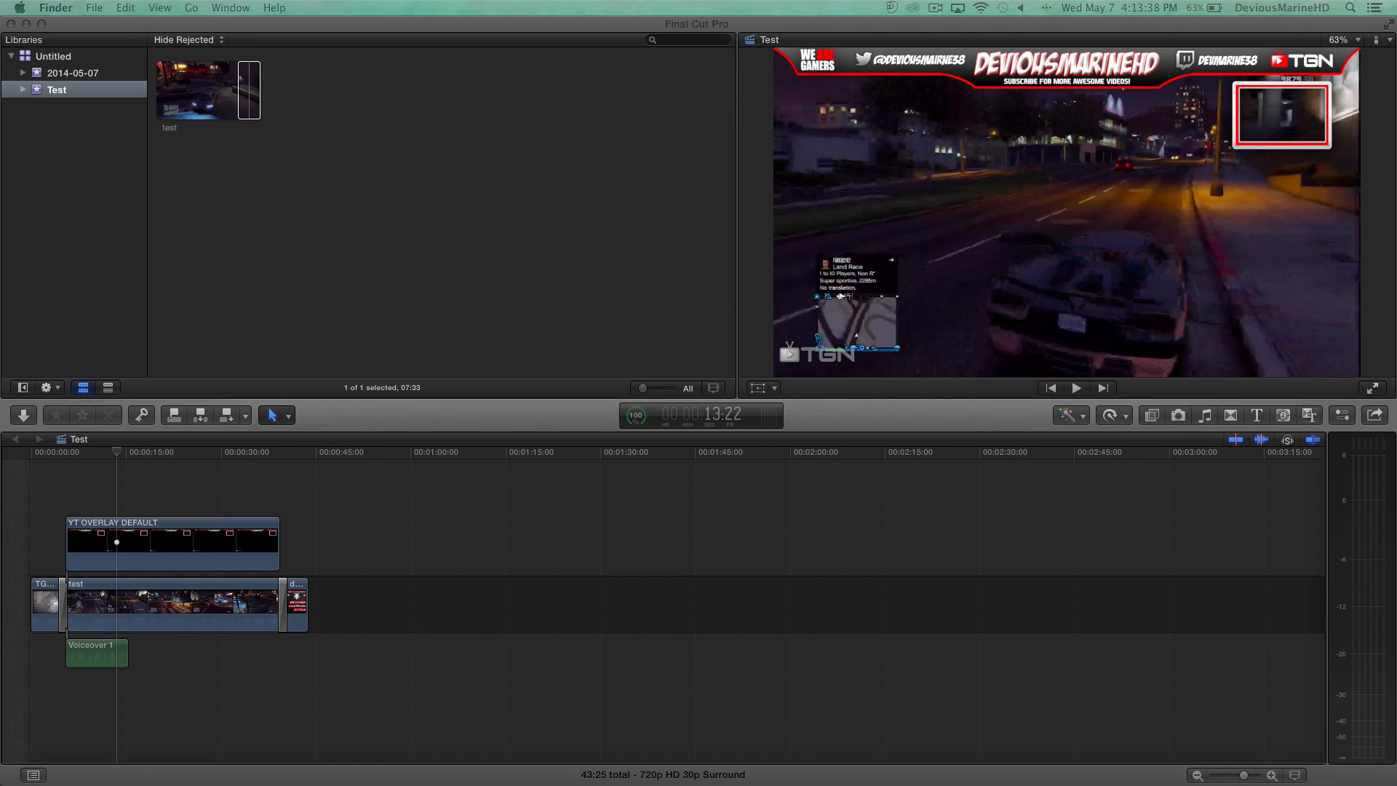
{"action": "left_click_drag", "start_coordinate": [1383, 782], "coordinate": [745, 153]}
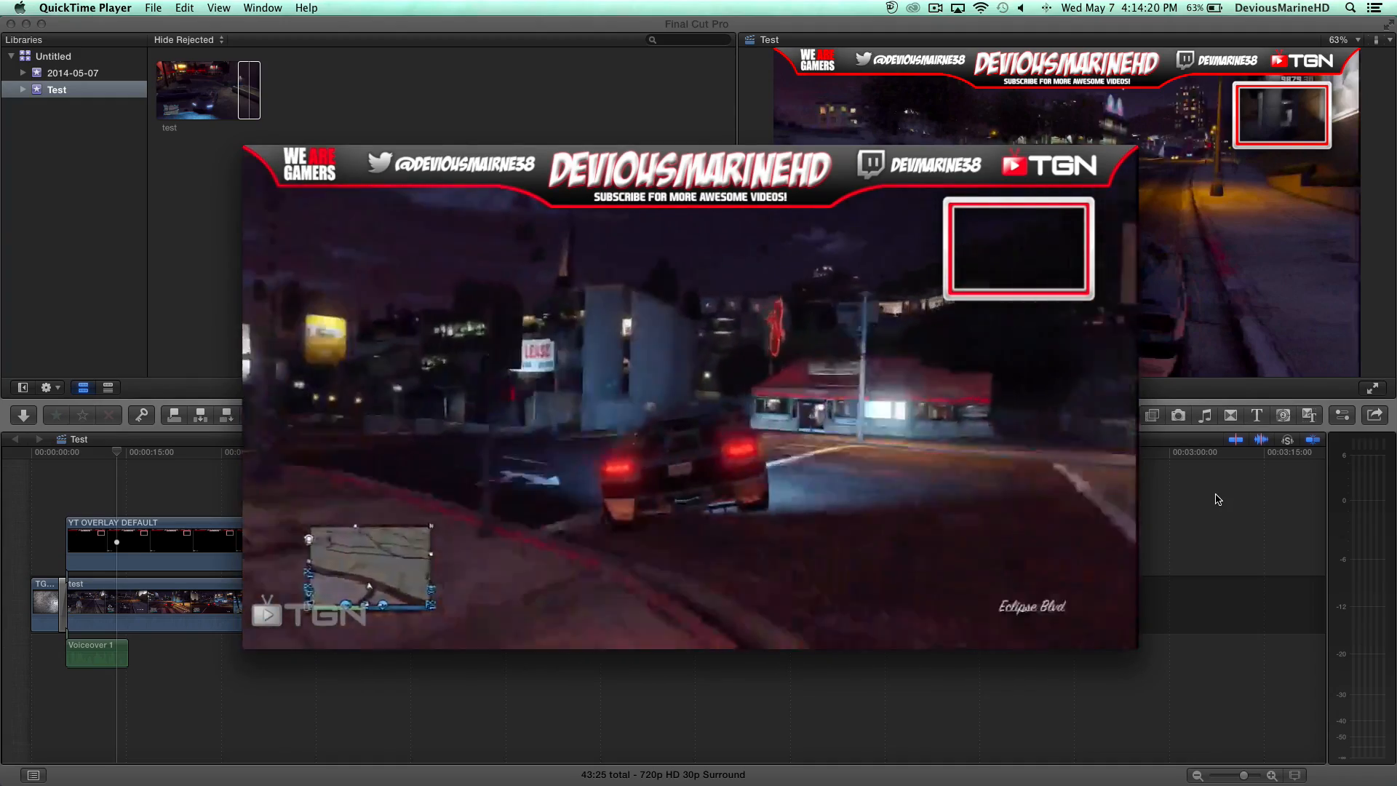
{"action": "mouse_move", "coordinate": [984, 490]}
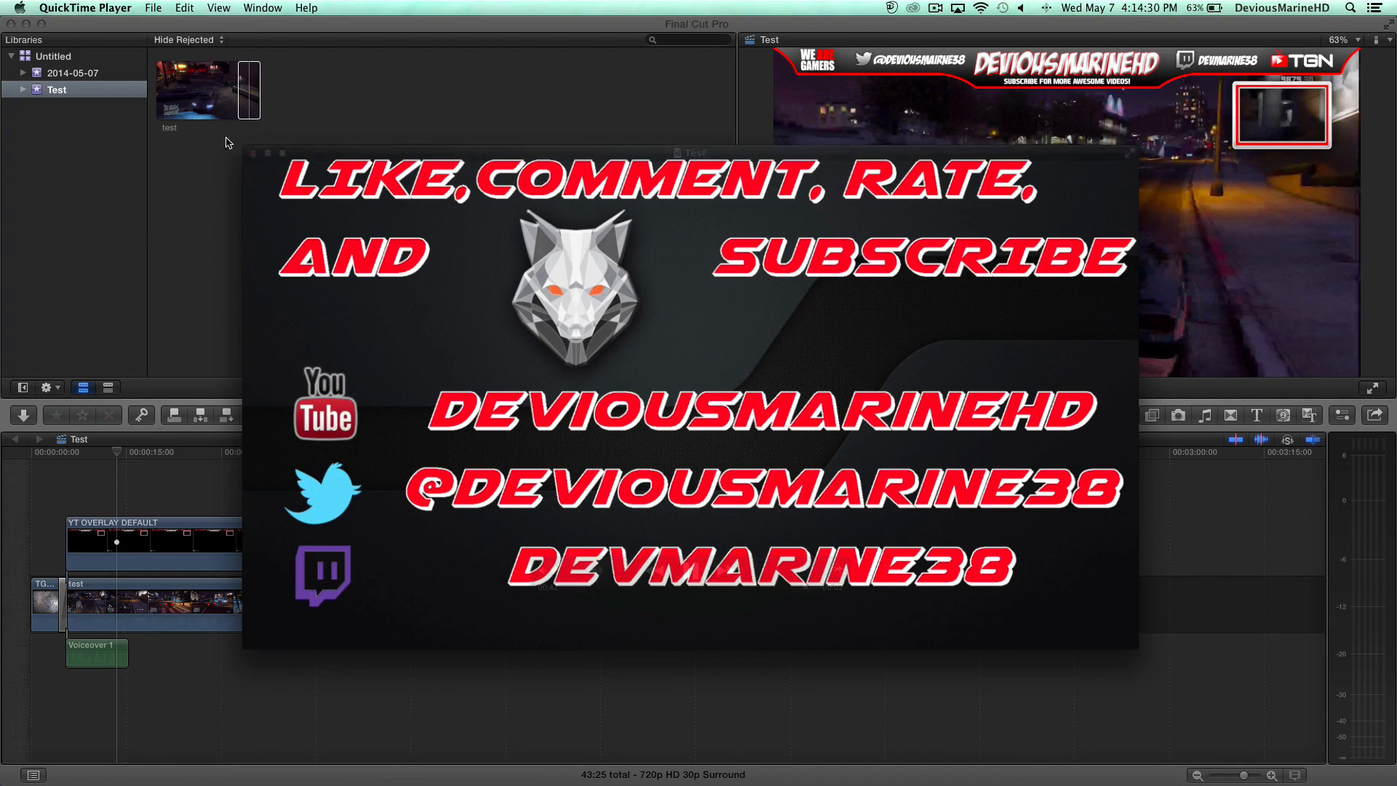
{"action": "left_click", "coordinate": [253, 153]}
Leave the exported movie and add the Call of Duty: Advanced Warfare image above the overlay clip, ending at the playhead
{"action": "left_click", "coordinate": [494, 213]}
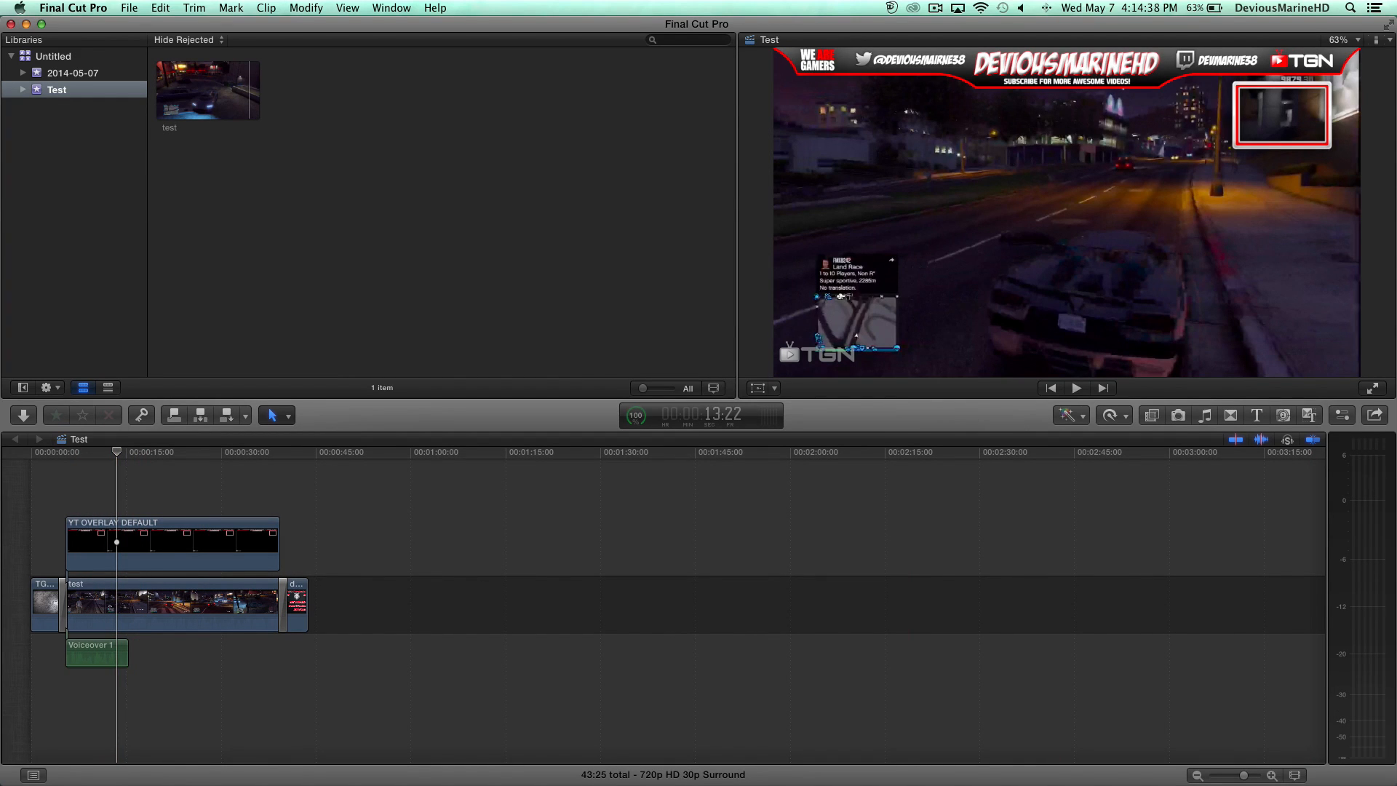
{"action": "left_click_drag", "start_coordinate": [198, 397], "coordinate": [95, 478]}
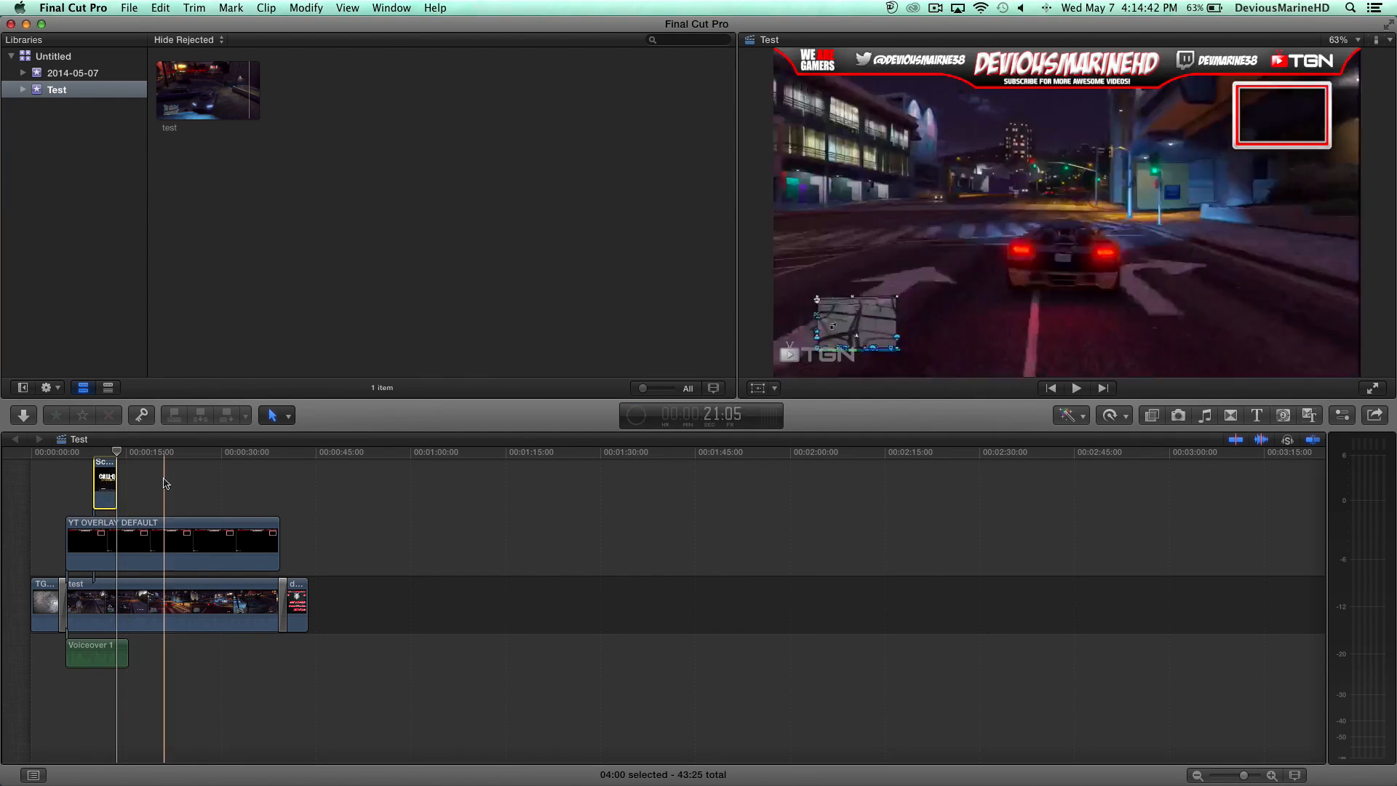
{"action": "scroll", "coordinate": [286, 509], "scroll_direction": "up", "scroll_amount": 3}
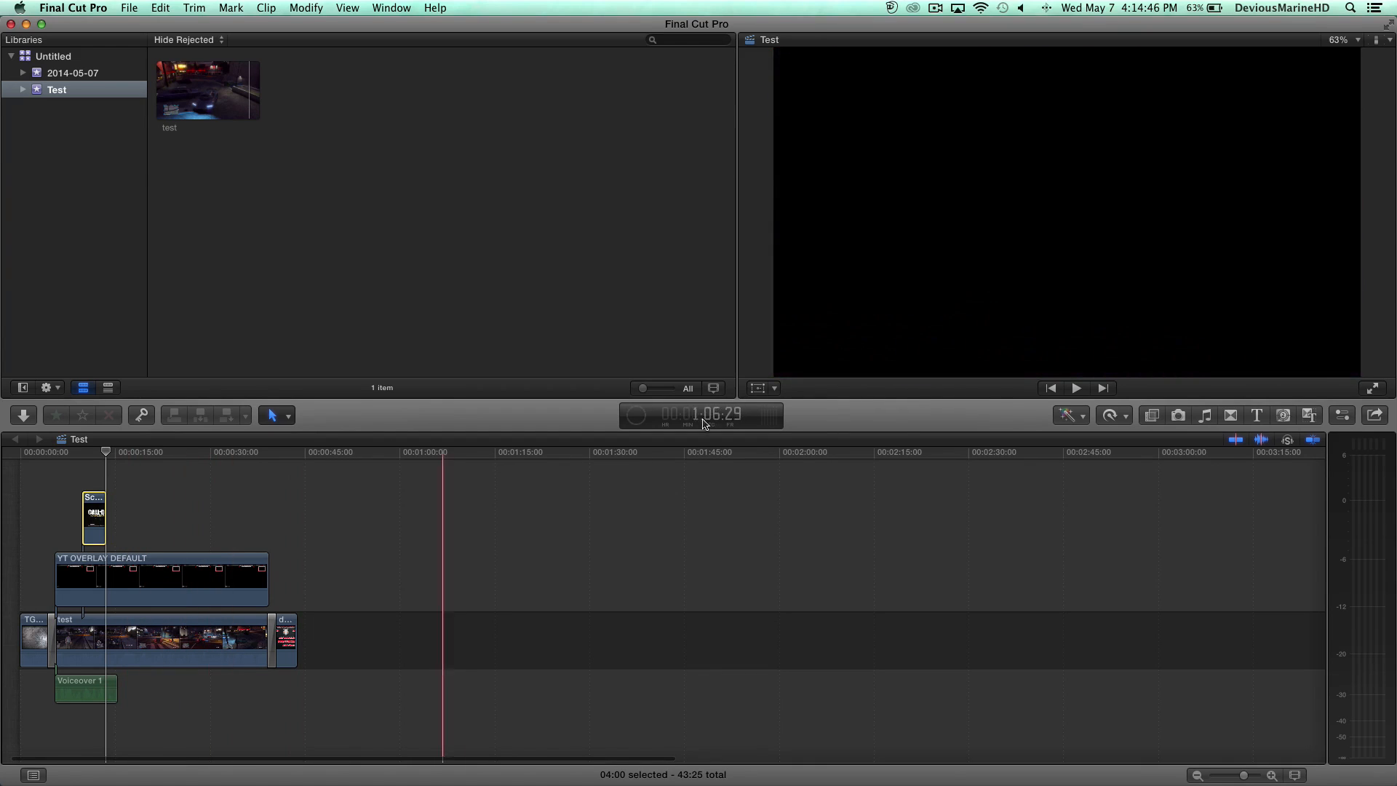
Transform the Call of Duty image, shrinking it and placing it over the overlay's red-bordered frame in the picture's upper-right corner
{"action": "left_click", "coordinate": [756, 389]}
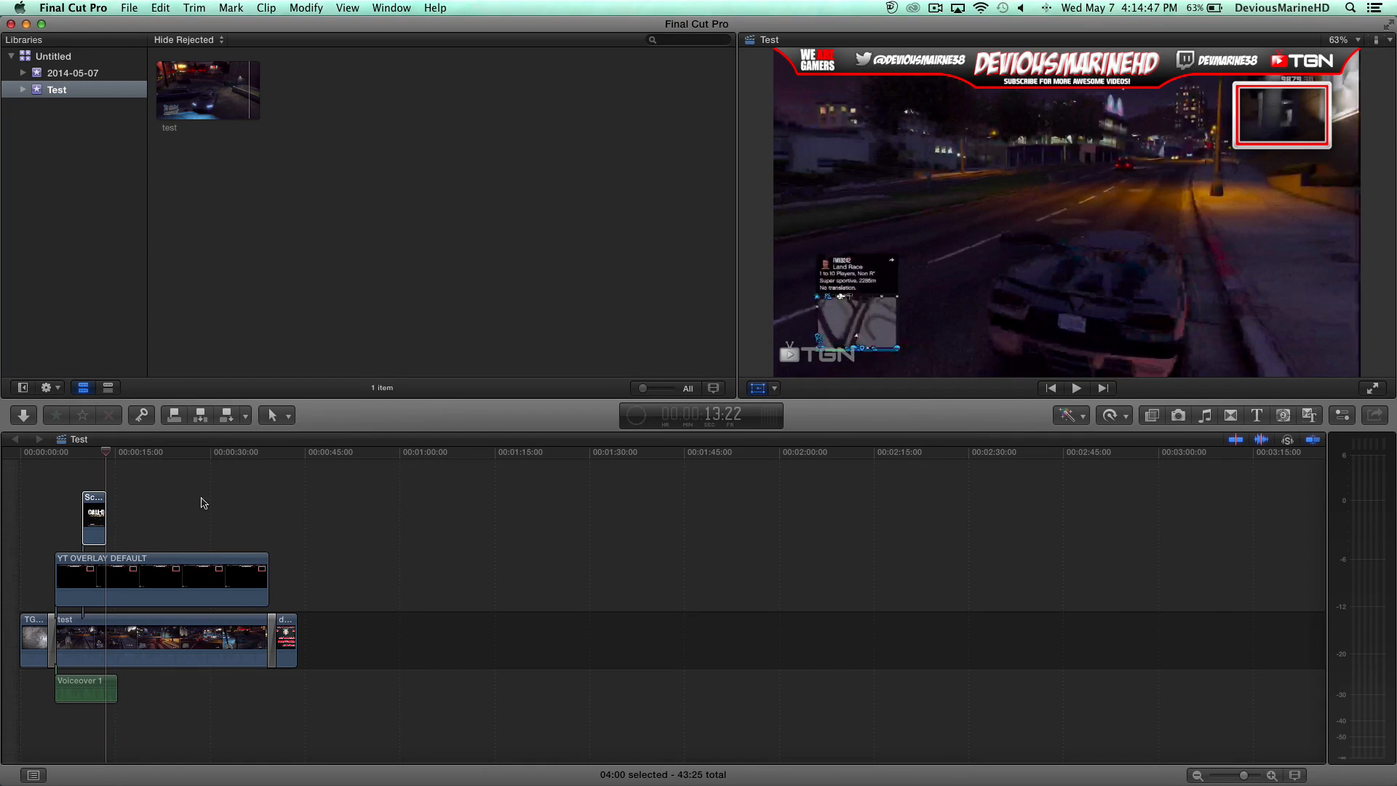
{"action": "left_click", "coordinate": [89, 479]}
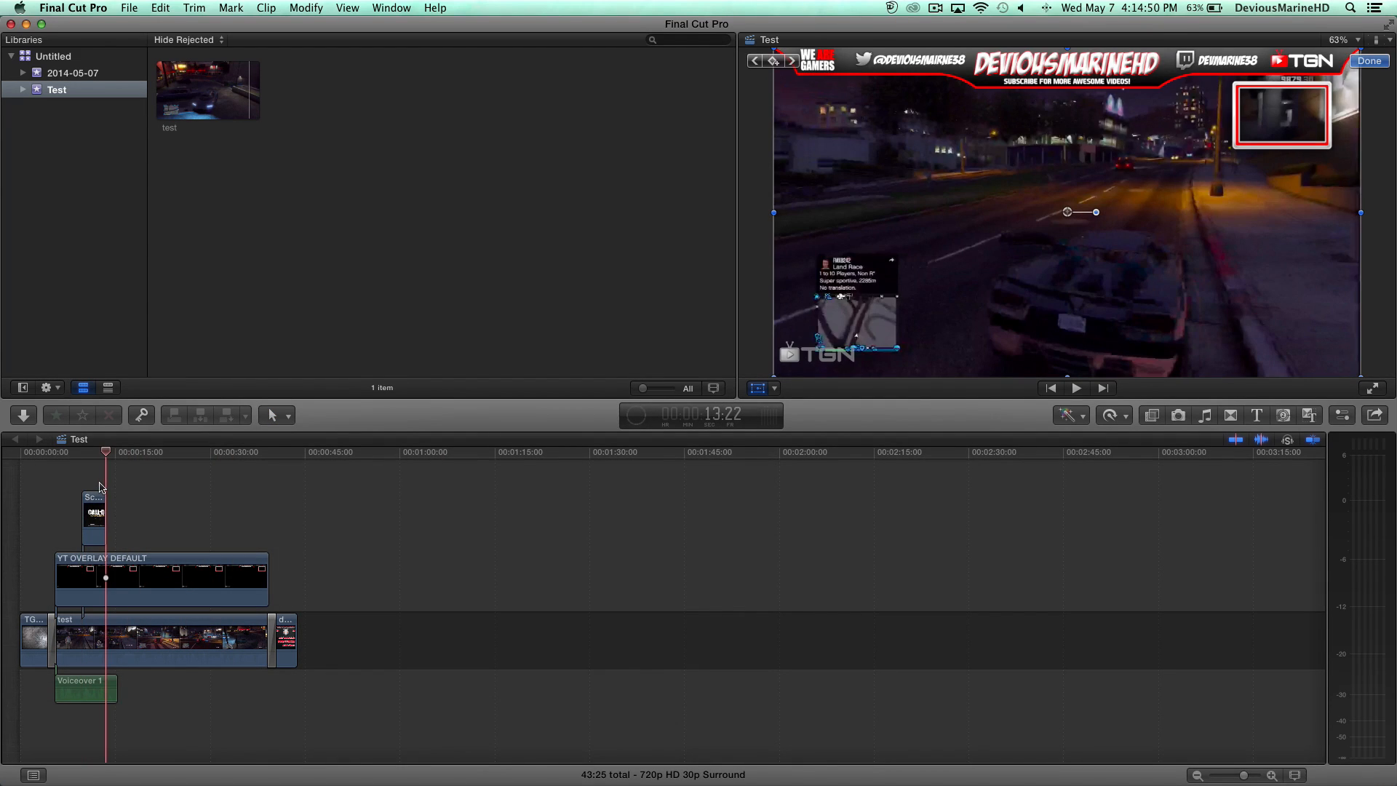
{"action": "left_click", "coordinate": [97, 484]}
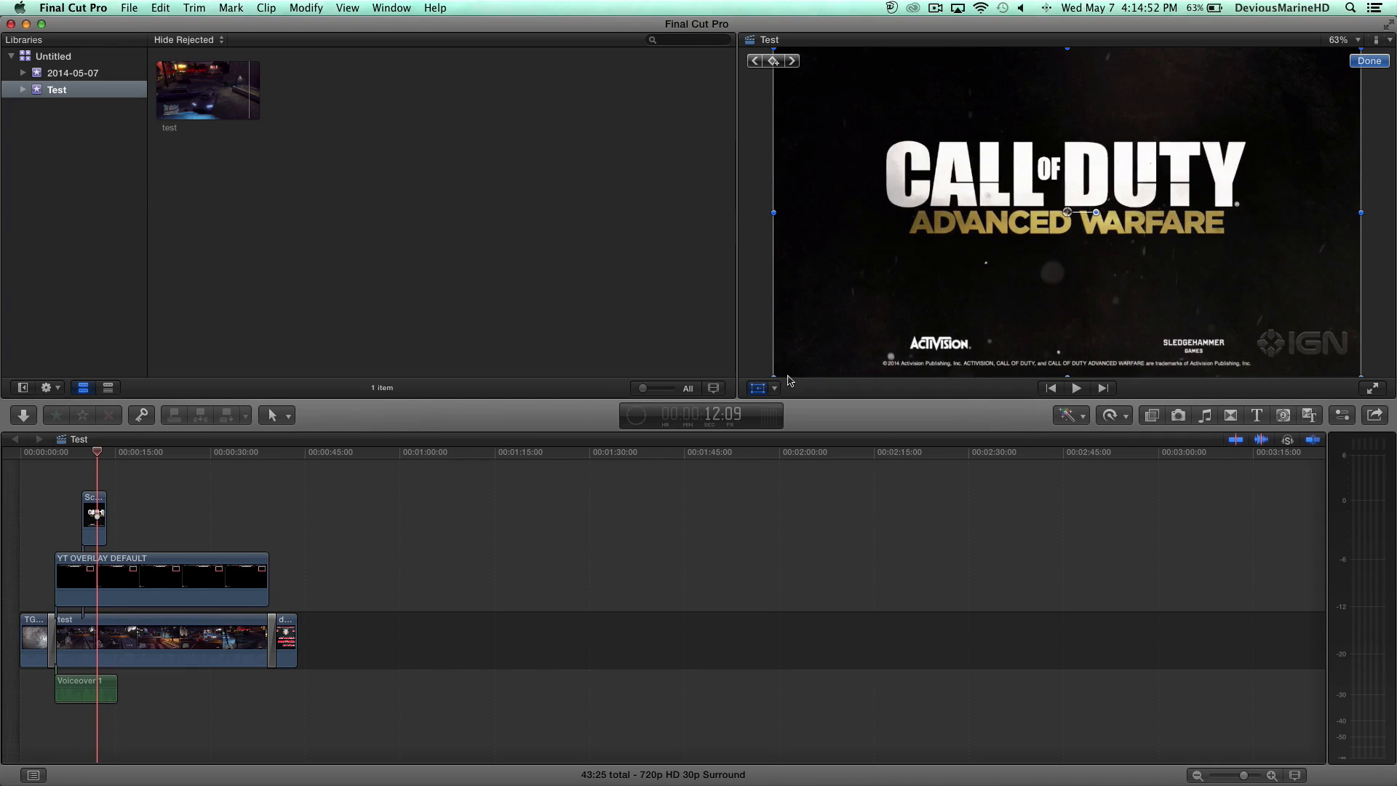
{"action": "left_click_drag", "start_coordinate": [773, 375], "coordinate": [933, 287]}
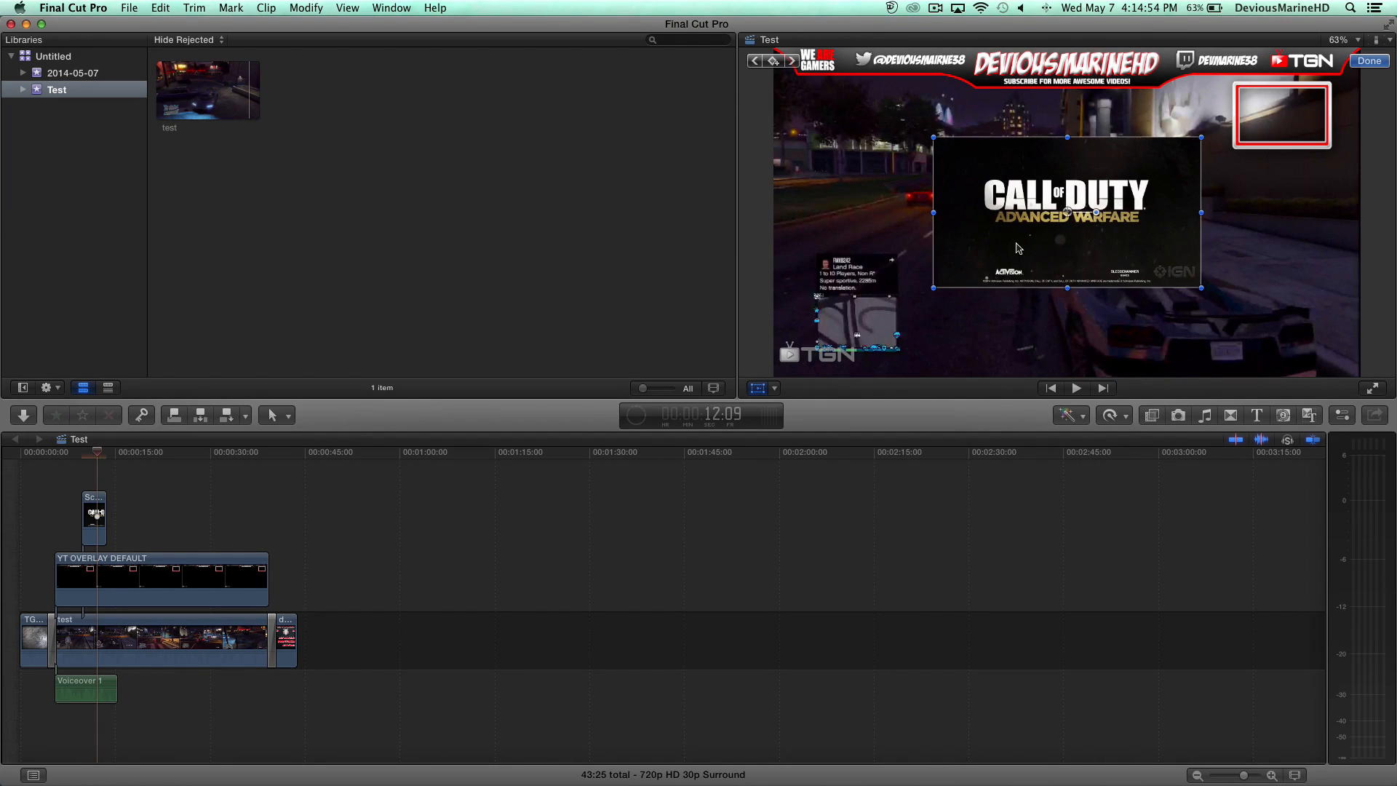
{"action": "left_click_drag", "start_coordinate": [1018, 248], "coordinate": [1280, 129]}
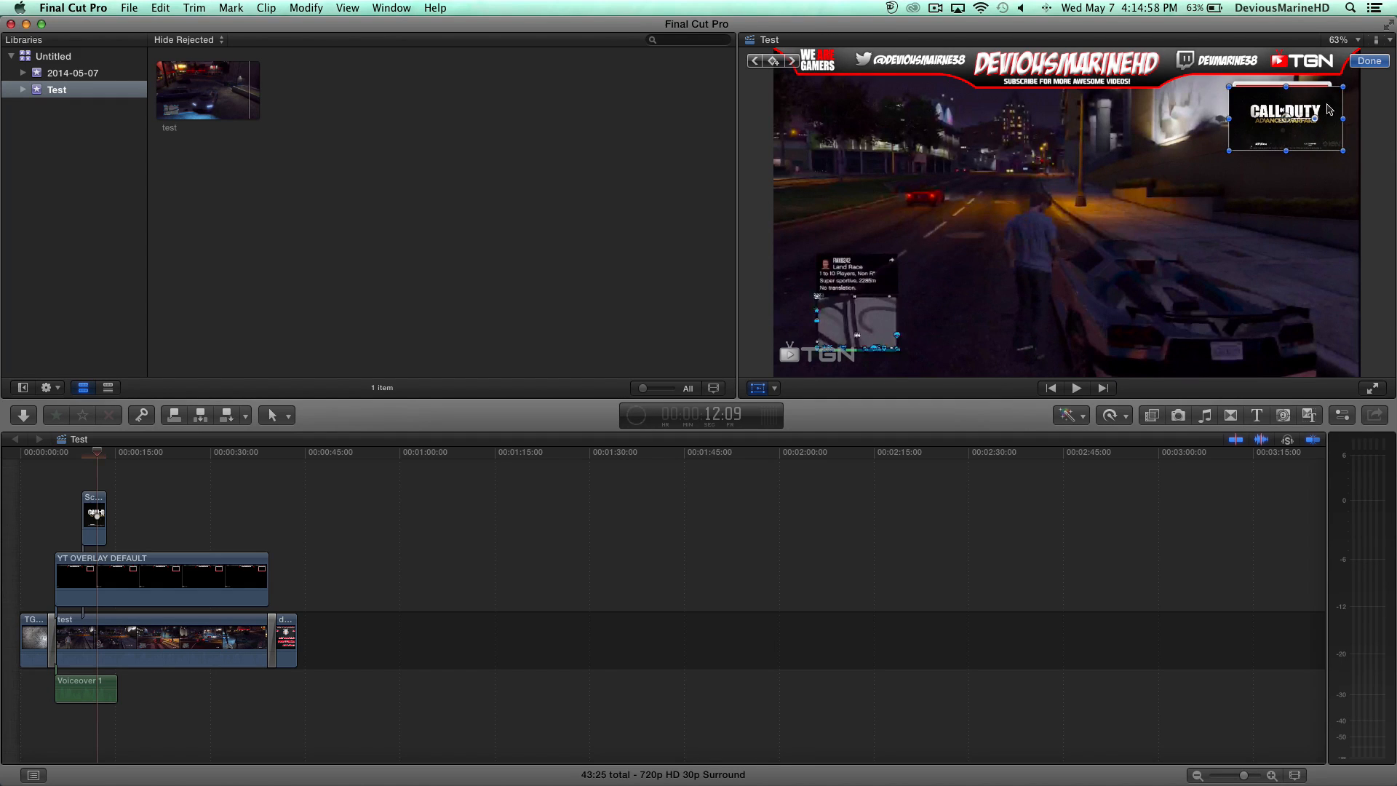
{"action": "left_click", "coordinate": [1387, 61]}
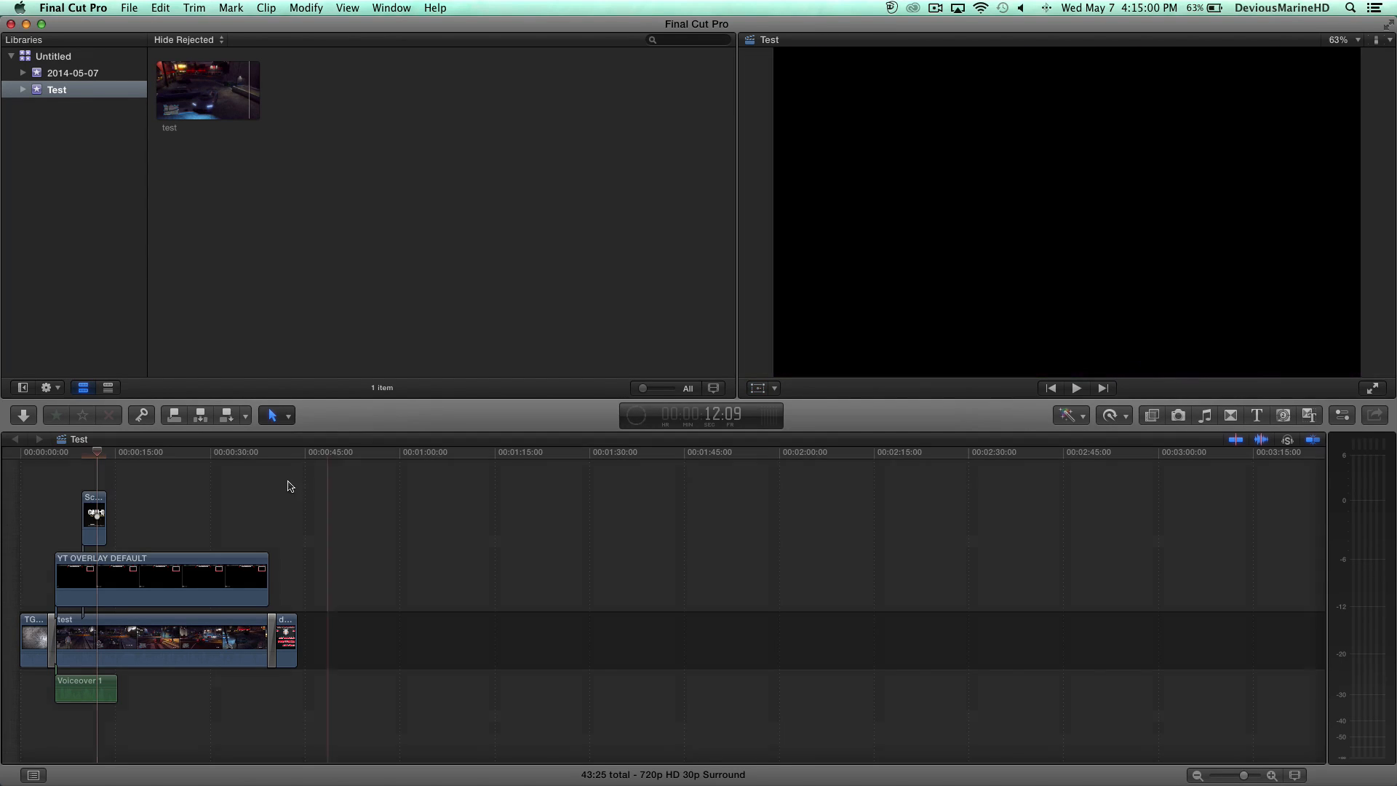
Delete the Call of Duty image clip from the timeline
{"action": "left_click", "coordinate": [96, 502]}
{"action": "key", "text": "Delete"}
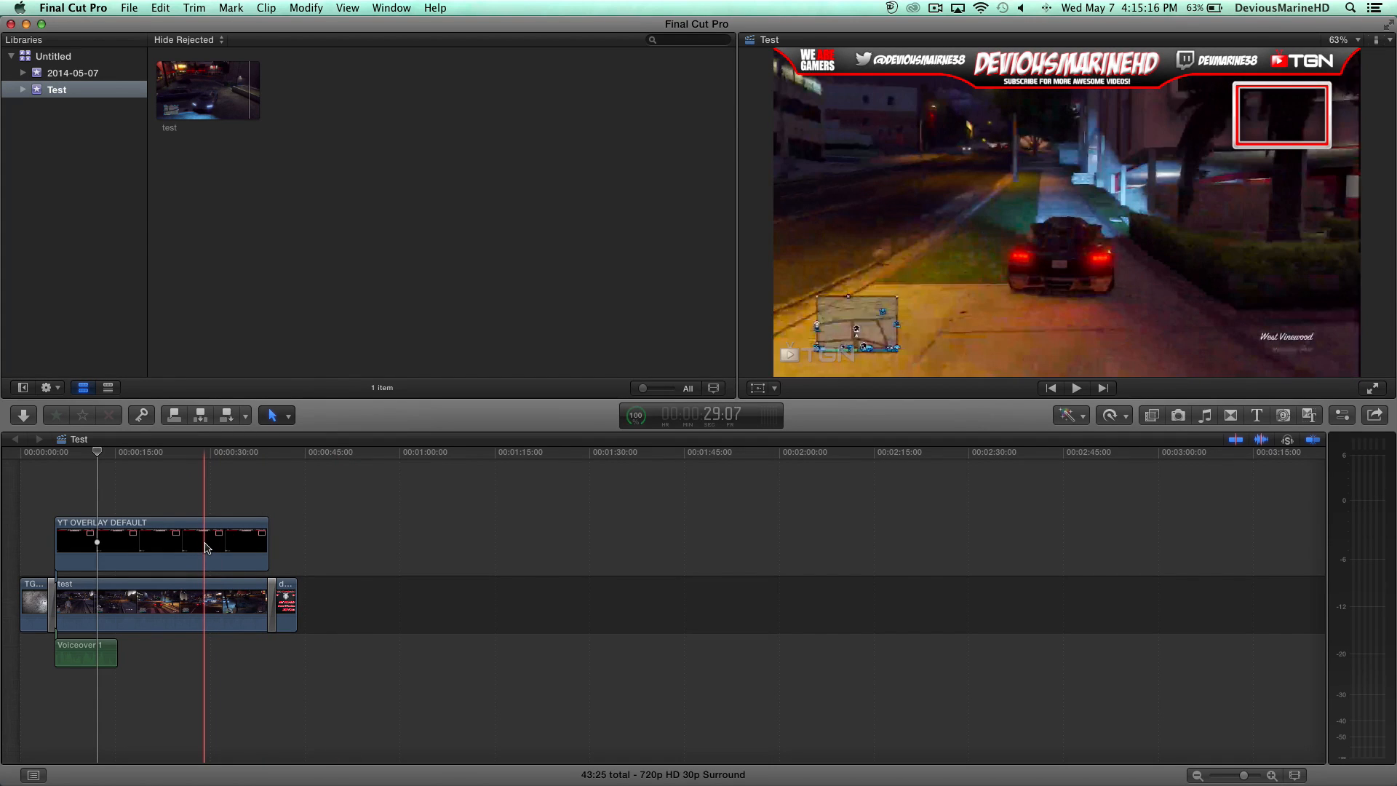
{"action": "left_click", "coordinate": [935, 8]}
{"action": "left_click", "coordinate": [935, 8]}
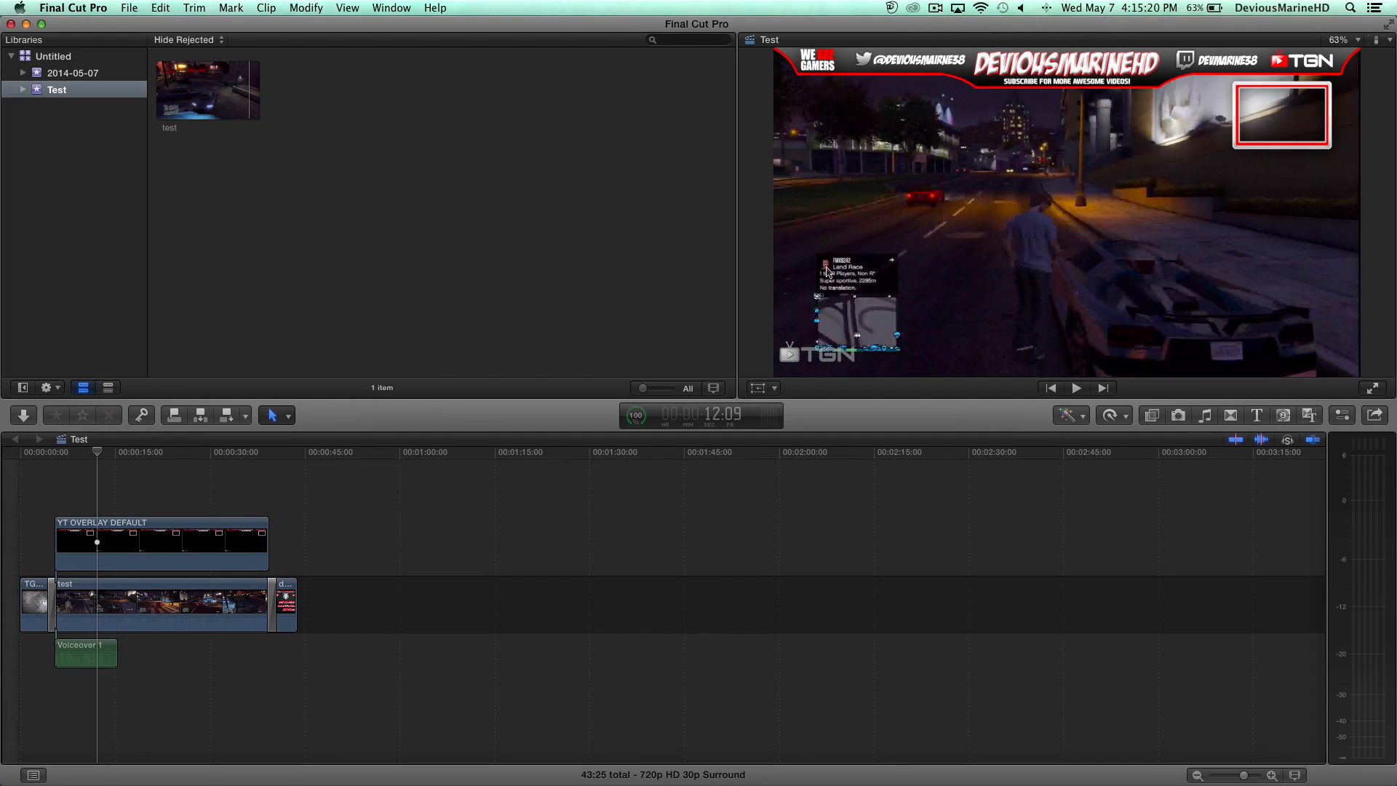